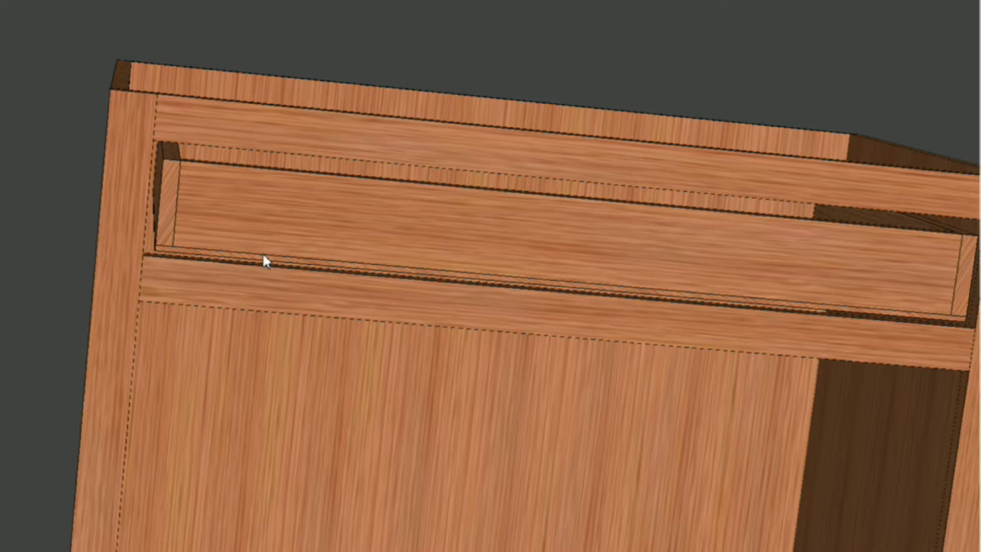
Step: Examine the drawer box's fit in the face-frame opening from the front and from above
{"action": "middle_click_drag", "start_coordinate": [517, 232], "coordinate": [428, 222]}
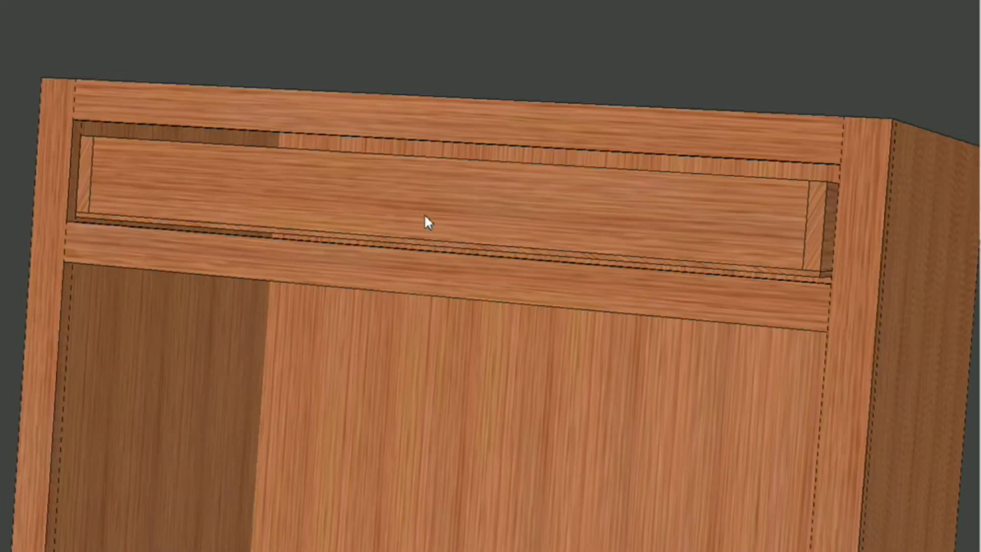
{"action": "scroll", "coordinate": [427, 224], "scroll_direction": "down", "scroll_amount": 3}
{"action": "mouse_move", "coordinate": [411, 276]}
{"action": "middle_mouse_down"}
{"action": "mouse_move", "coordinate": [313, 271]}
{"action": "mouse_move", "coordinate": [313, 198]}
{"action": "mouse_move", "coordinate": [330, 222]}
{"action": "mouse_move", "coordinate": [338, 197]}
{"action": "middle_mouse_up"}
{"action": "scroll", "coordinate": [316, 272], "scroll_direction": "up", "scroll_amount": 3}
{"action": "scroll", "coordinate": [318, 264], "scroll_direction": "down", "scroll_amount": 3}
{"action": "scroll", "coordinate": [317, 184], "scroll_direction": "down", "scroll_amount": 2}
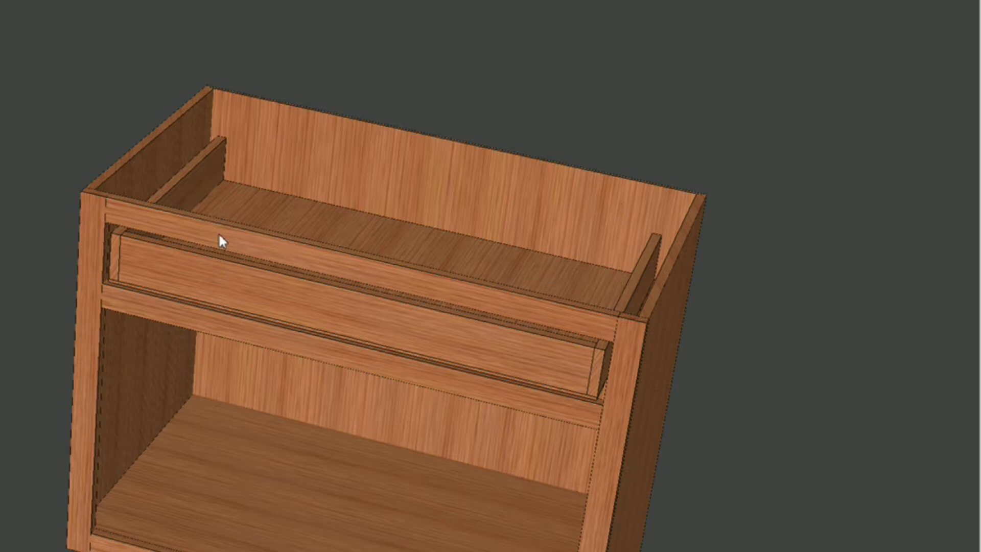
{"action": "mouse_move", "coordinate": [192, 196]}
{"action": "middle_mouse_down"}
{"action": "mouse_move", "coordinate": [198, 207]}
{"action": "mouse_move", "coordinate": [176, 208]}
{"action": "mouse_move", "coordinate": [189, 188]}
{"action": "middle_mouse_up"}
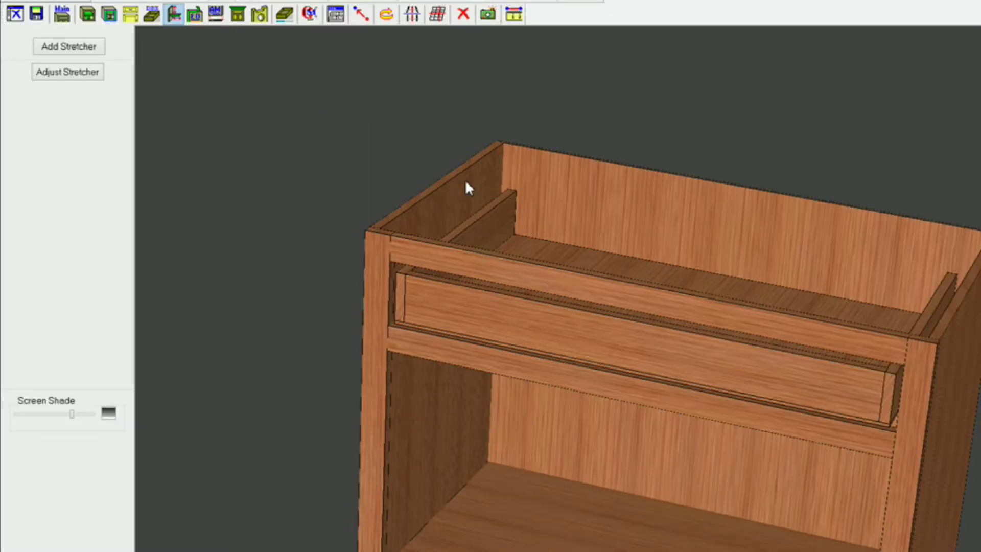
{"action": "left_click", "coordinate": [176, 148]}
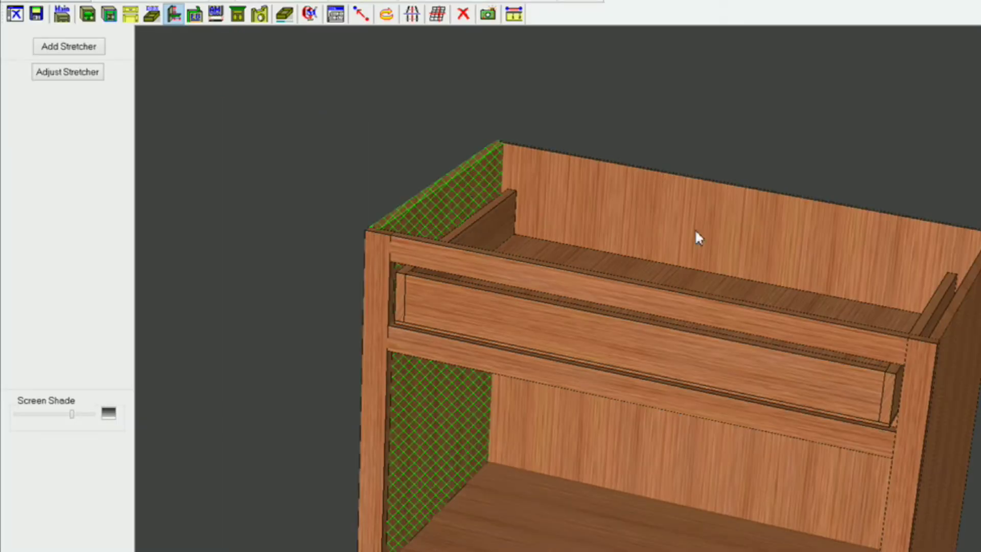
{"action": "left_click", "coordinate": [959, 331]}
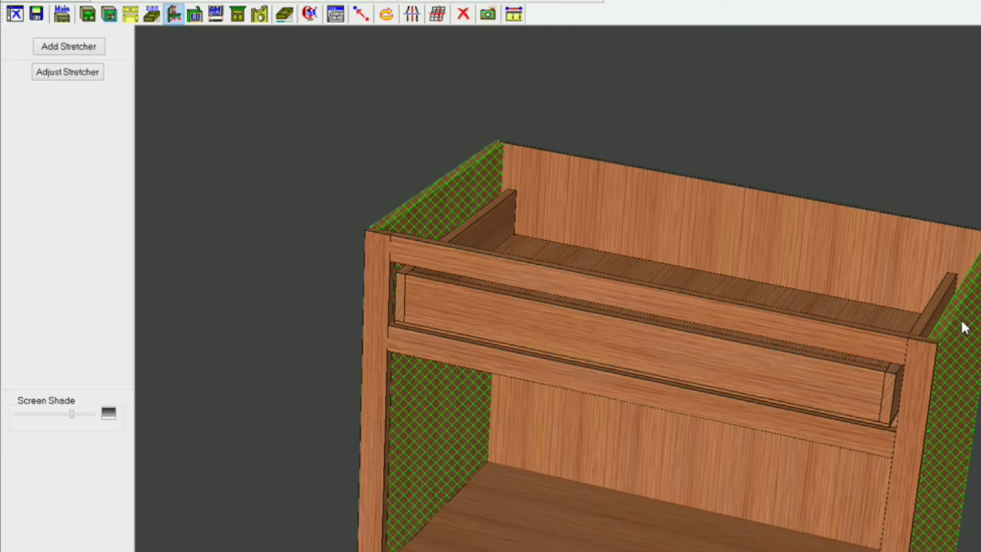
{"action": "left_click", "coordinate": [628, 200]}
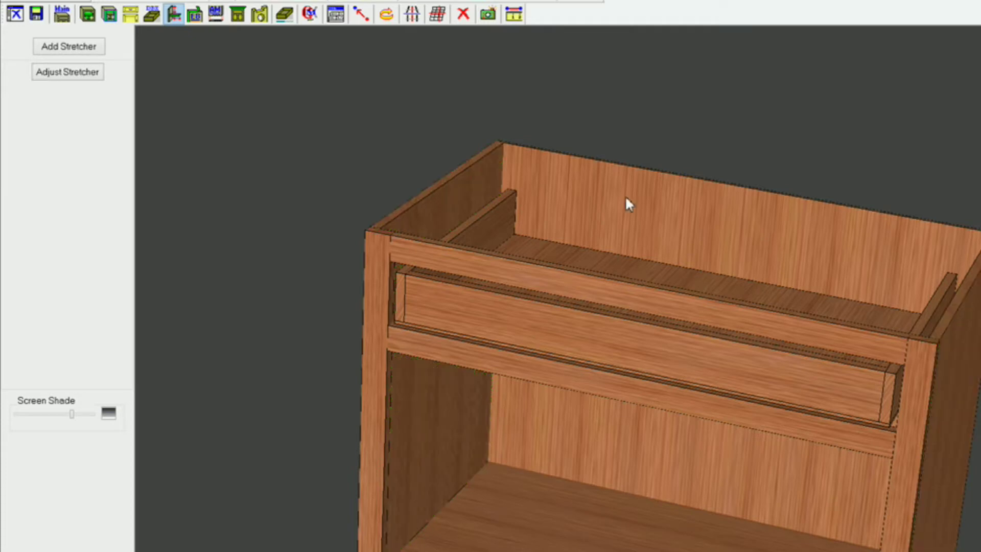
Step: Set the Add Stretcher construction settings to a stretcher width of 1" and the material Dummy Material Do not Cut
{"action": "right_click", "coordinate": [271, 129]}
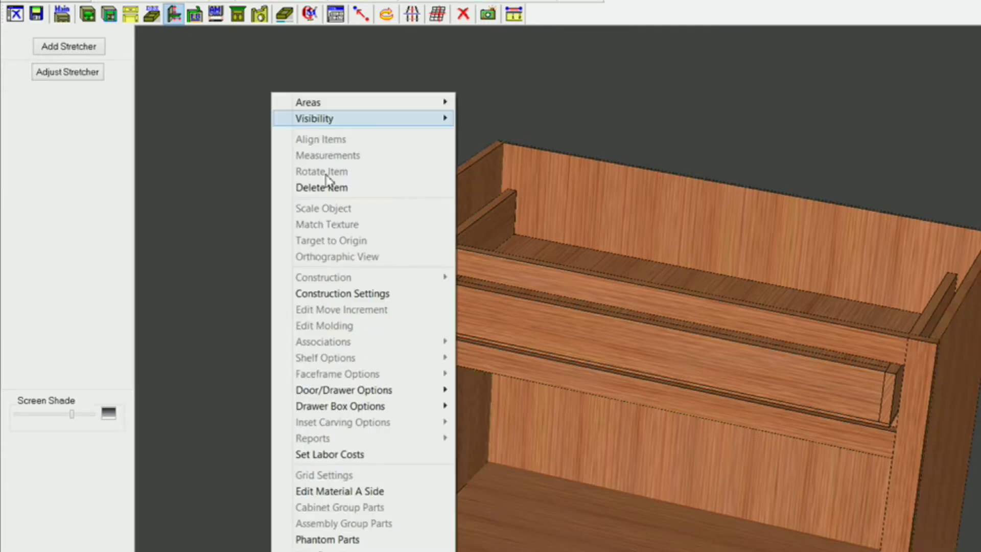
{"action": "left_click", "coordinate": [306, 292]}
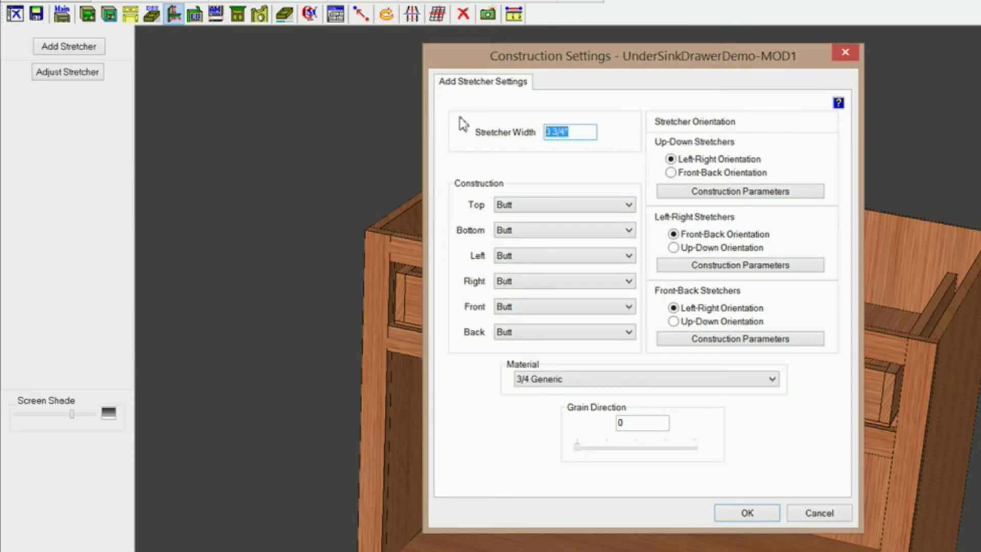
{"action": "type", "text": "1"}
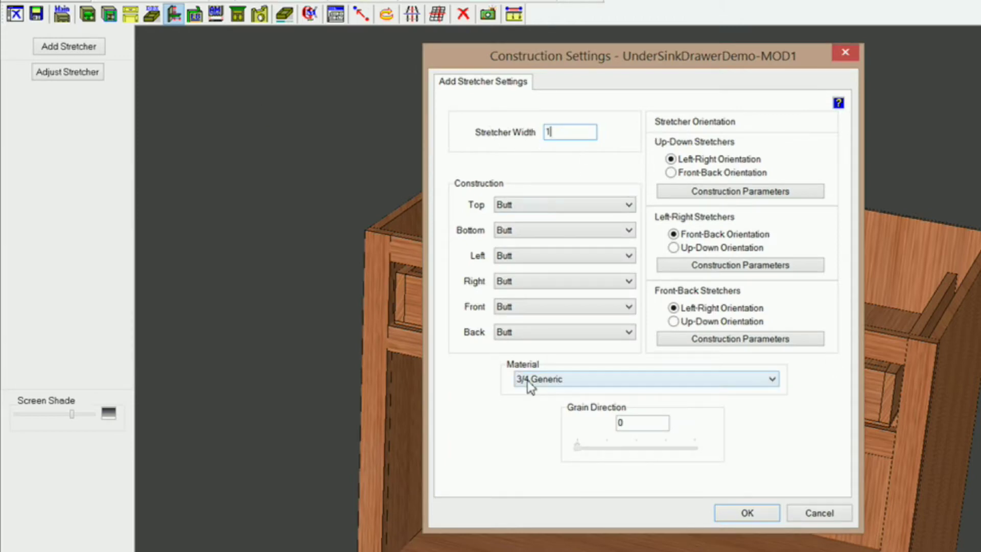
{"action": "left_click", "coordinate": [773, 384]}
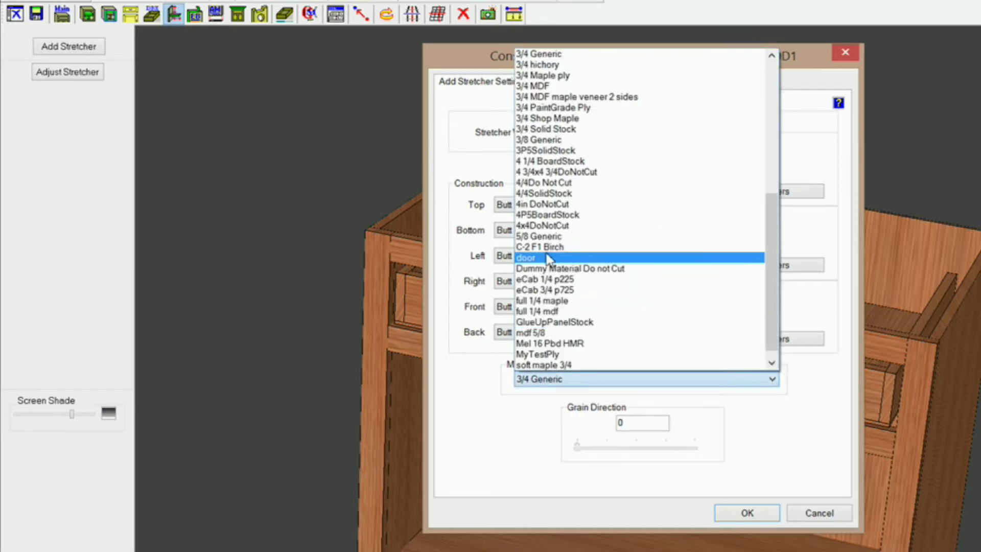
{"action": "left_click", "coordinate": [576, 269]}
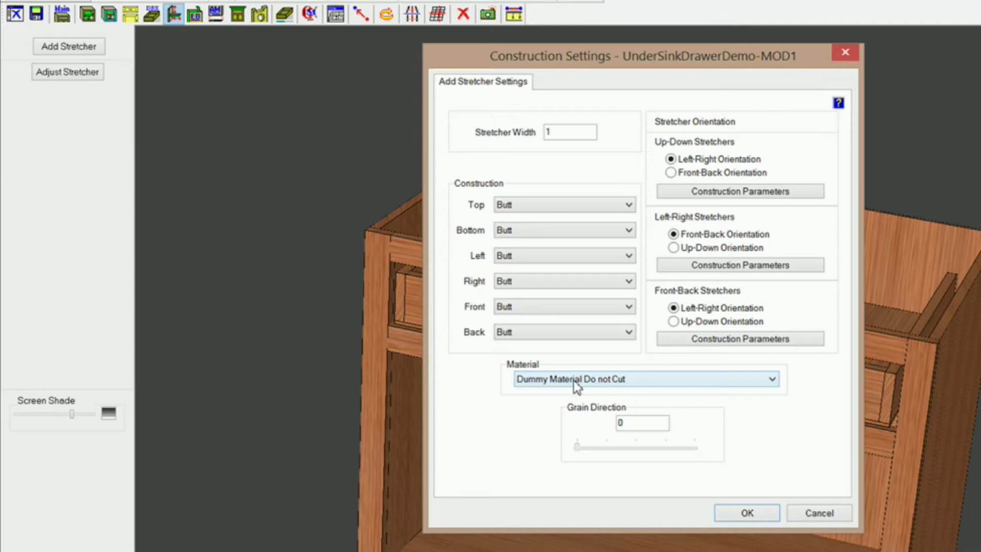
{"action": "left_click", "coordinate": [750, 516]}
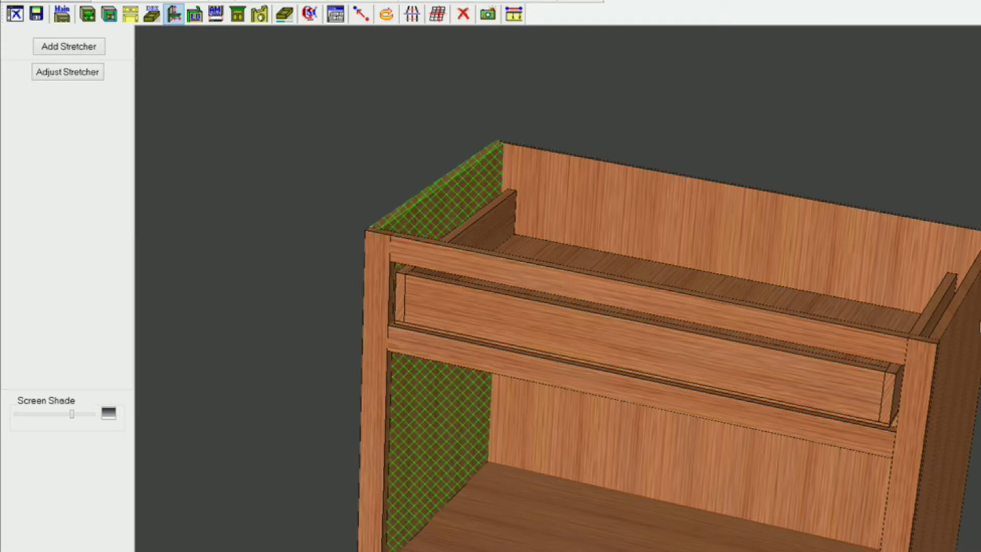
Step: Add a 1" left-right stretcher of Dummy Material Do not Cut with Up-Down Orientation between the two cabinet ends
{"action": "left_click", "coordinate": [967, 327]}
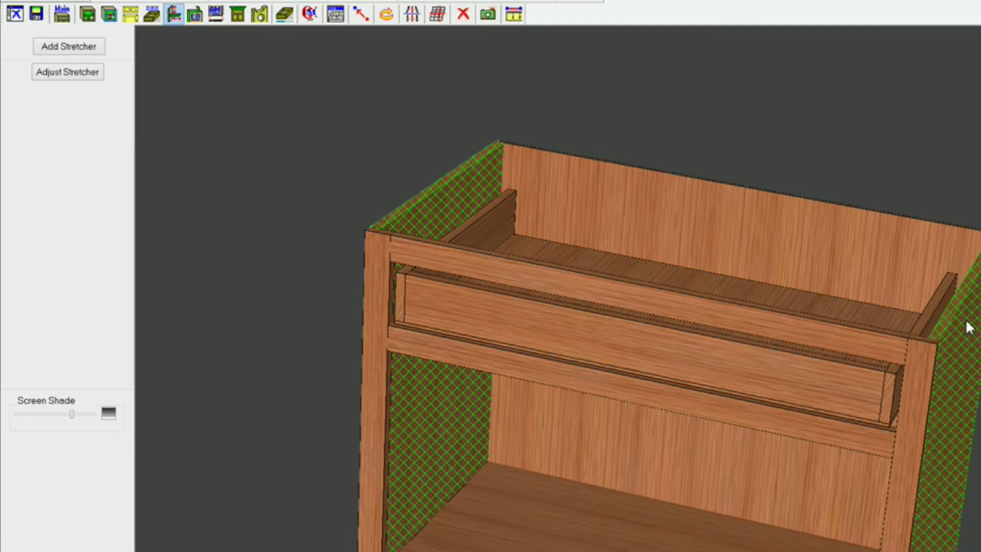
{"action": "left_click", "coordinate": [71, 46]}
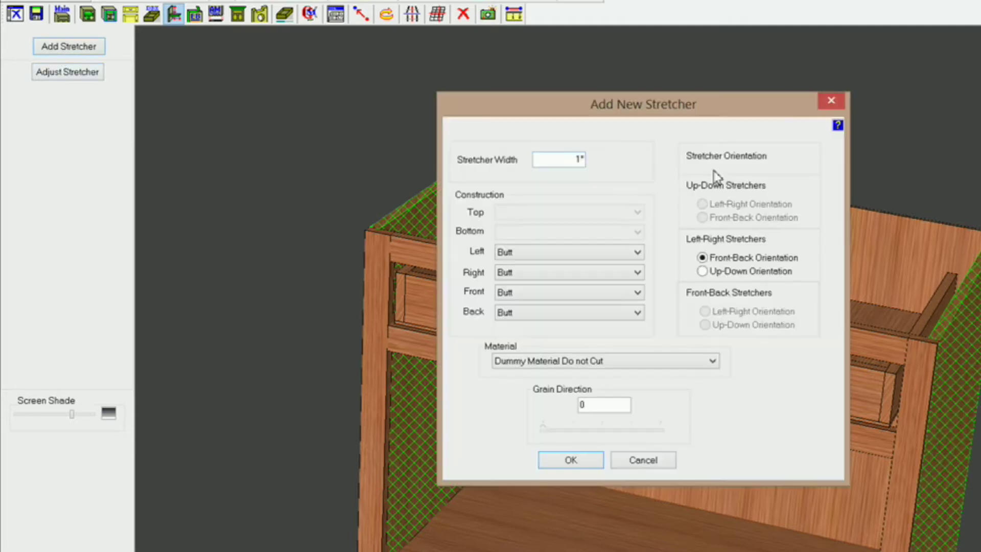
{"action": "left_click", "coordinate": [703, 271]}
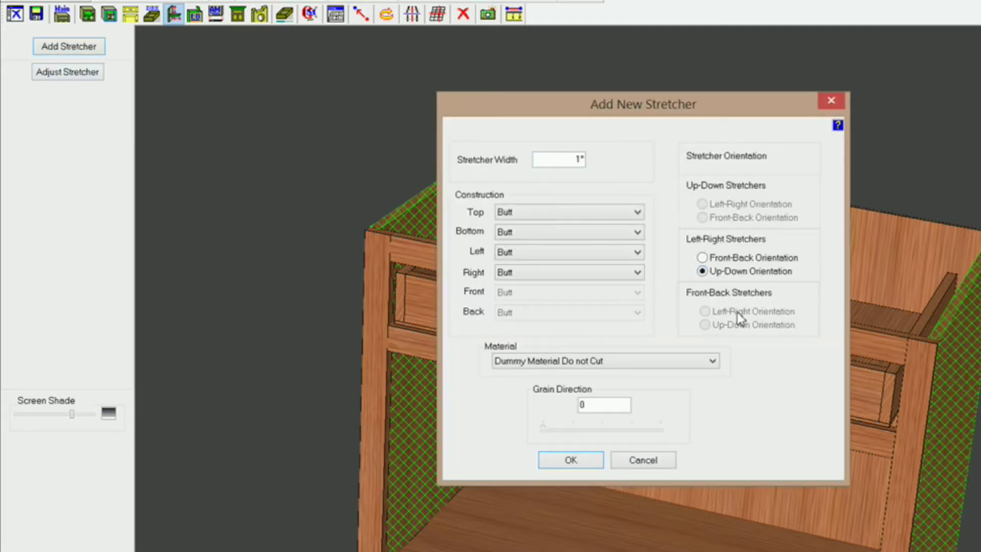
{"action": "left_click", "coordinate": [580, 462]}
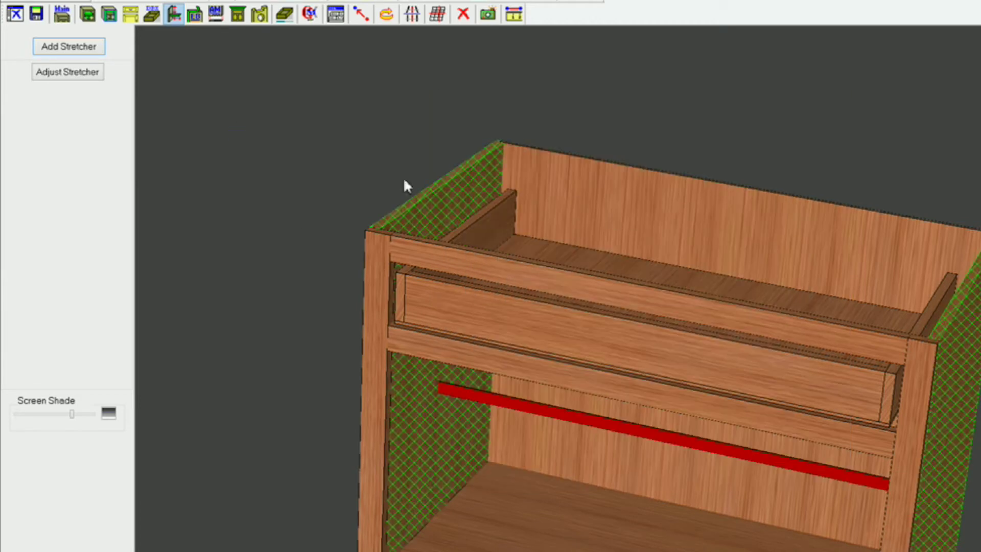
Step: Add a second 1" left-right stretcher between the same cabinet ends, also with Up-Down Orientation
{"action": "left_click", "coordinate": [69, 49]}
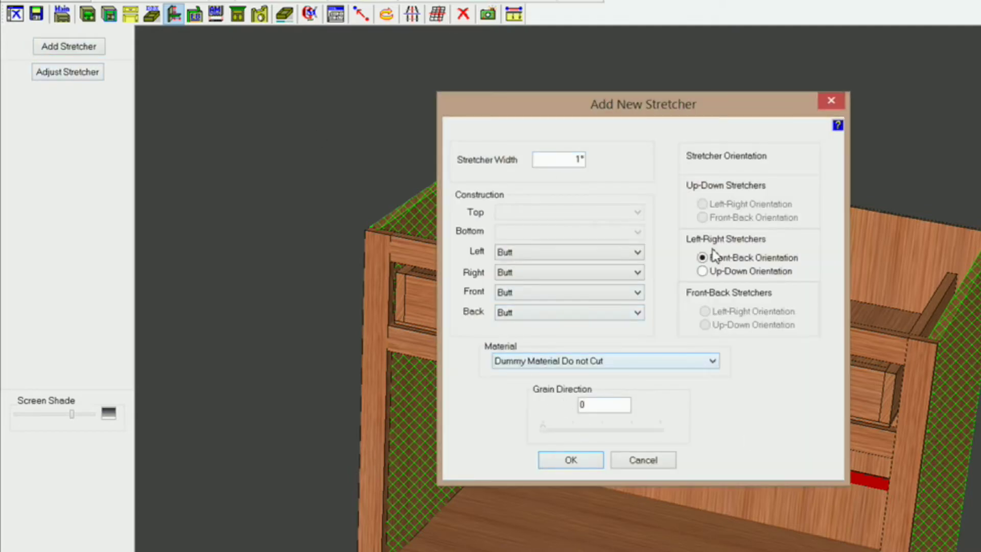
{"action": "left_click", "coordinate": [703, 271]}
{"action": "left_click", "coordinate": [593, 462]}
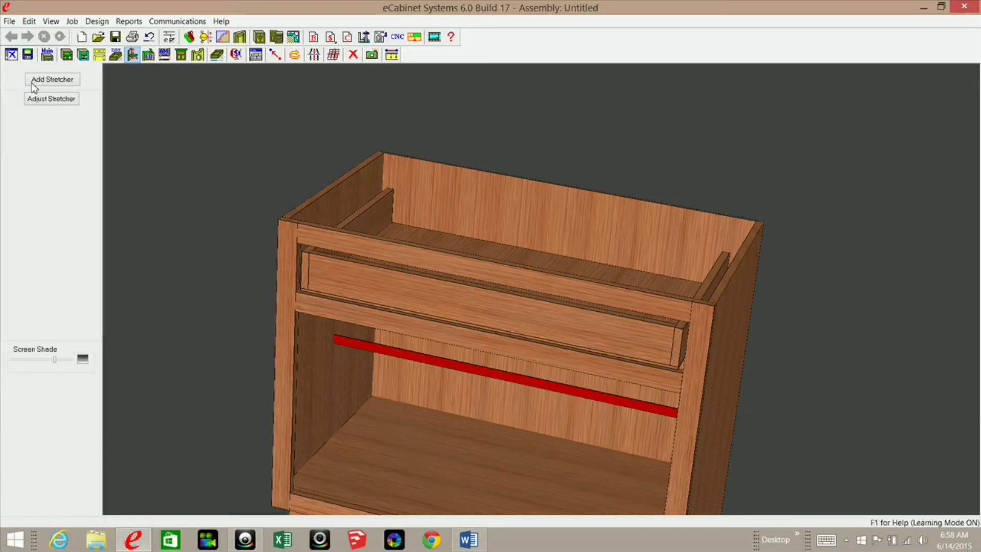
Step: Start adjusting the new stretcher and associate its Inset 2 with the top side of the Mid Rail
{"action": "left_click", "coordinate": [50, 100]}
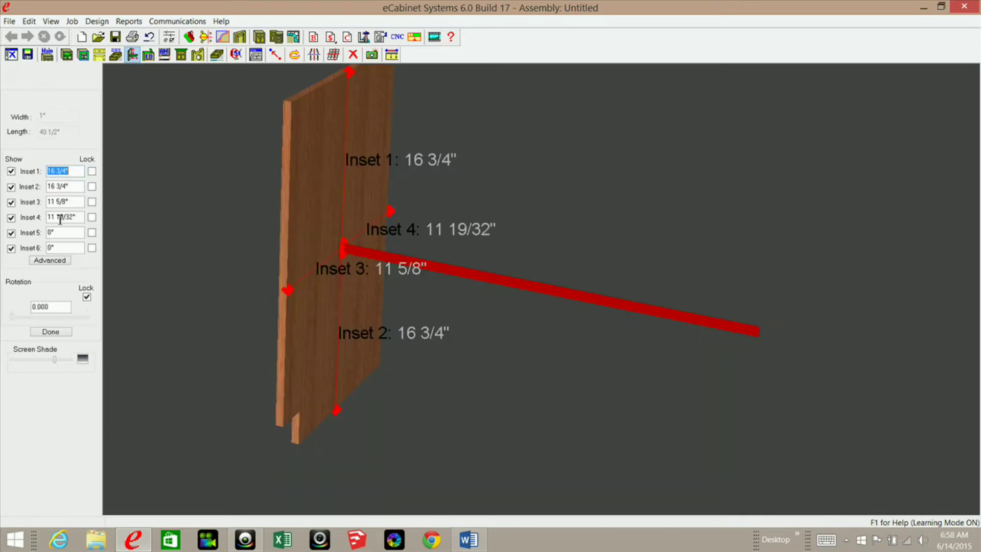
{"action": "left_click", "coordinate": [308, 212]}
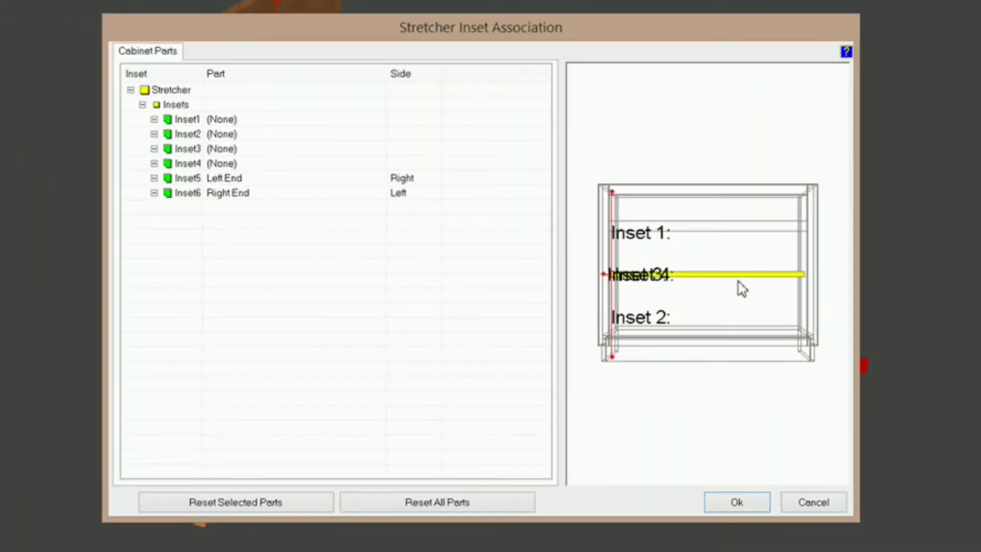
{"action": "left_click_drag", "start_coordinate": [742, 289], "coordinate": [587, 297]}
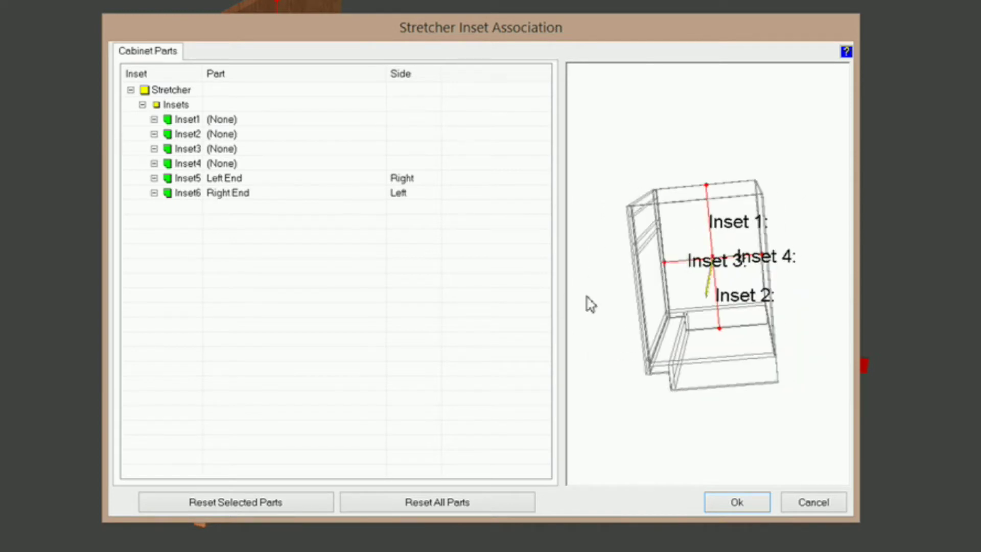
{"action": "scroll", "coordinate": [734, 296], "scroll_direction": "up", "scroll_amount": 6}
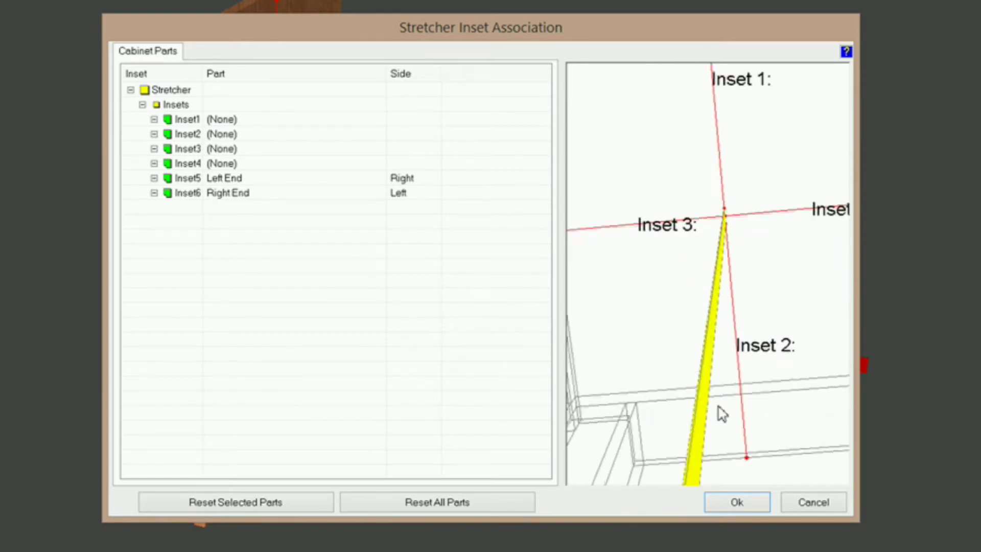
{"action": "scroll", "coordinate": [720, 403], "scroll_direction": "up", "scroll_amount": 2}
{"action": "left_click_drag", "start_coordinate": [712, 388], "coordinate": [678, 335]}
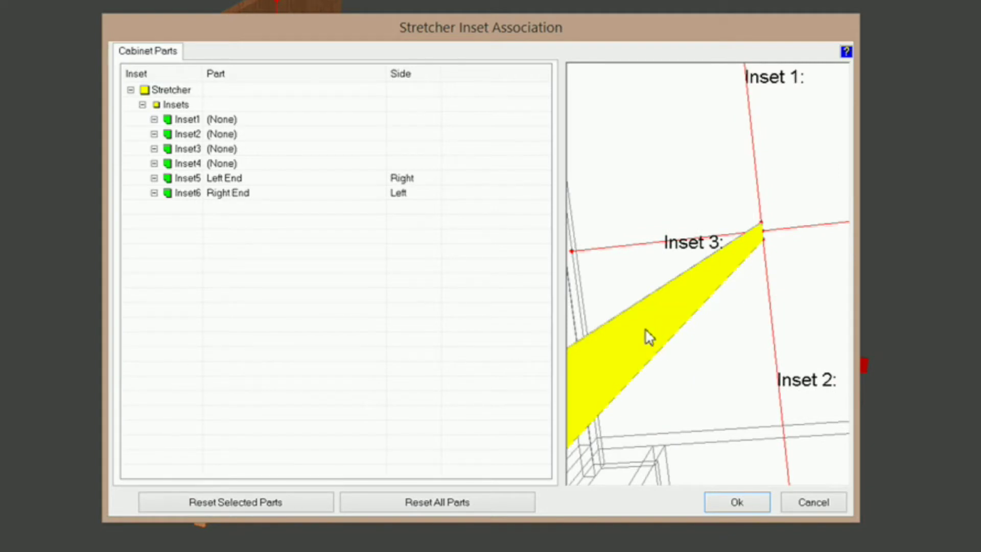
{"action": "left_click_drag", "start_coordinate": [707, 418], "coordinate": [705, 403]}
{"action": "left_click_drag", "start_coordinate": [628, 287], "coordinate": [582, 197]}
{"action": "left_click_drag", "start_coordinate": [767, 379], "coordinate": [662, 144]}
{"action": "left_click", "coordinate": [223, 136]}
{"action": "left_click", "coordinate": [379, 137]}
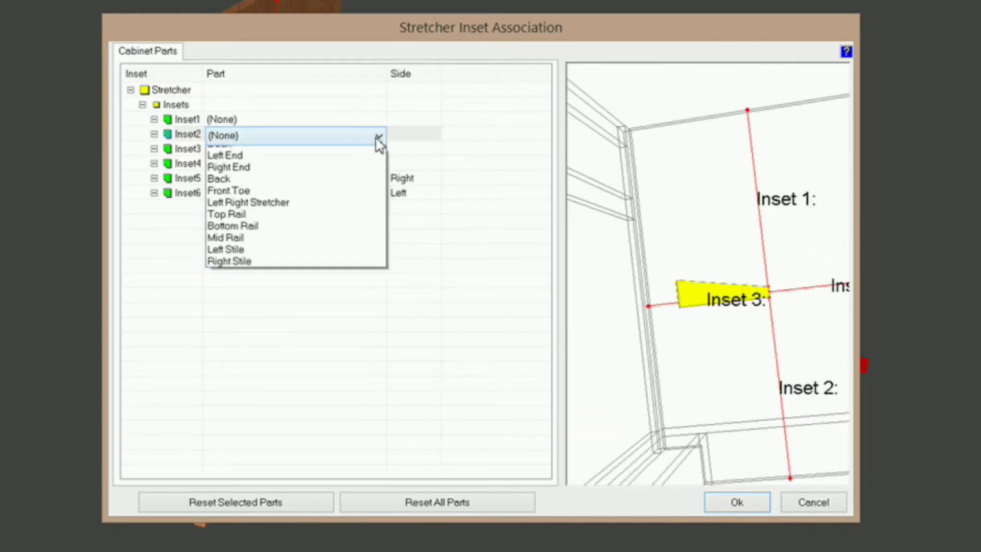
{"action": "left_click", "coordinate": [243, 258]}
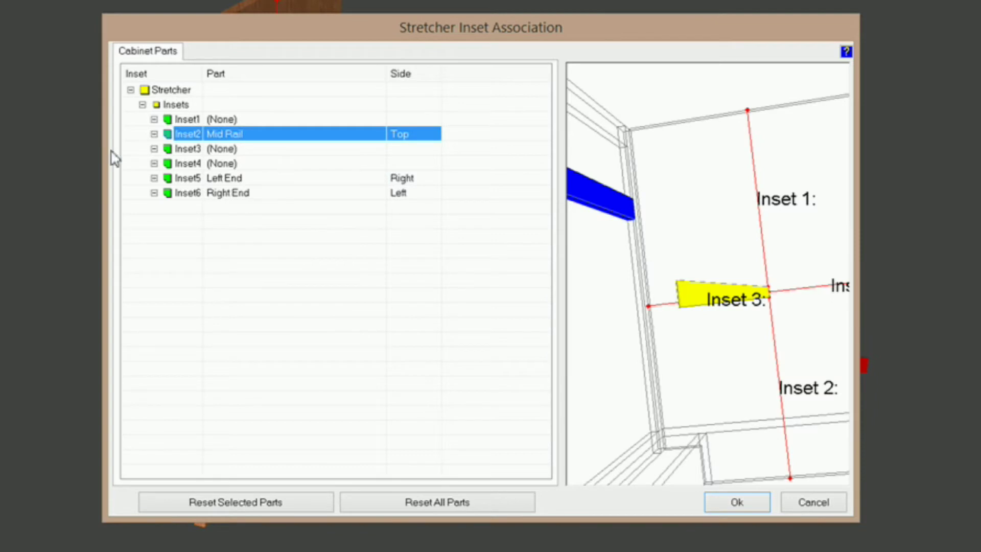
Step: Associate the stretcher's Inset 4 with the front side of the Mid Rail and accept the inset associations
{"action": "left_click", "coordinate": [238, 165]}
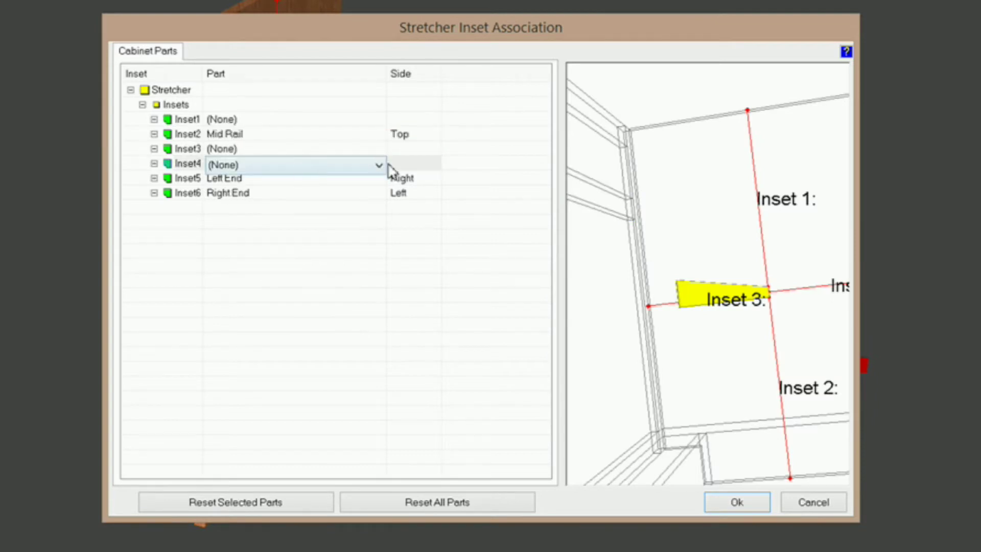
{"action": "left_click", "coordinate": [657, 247]}
{"action": "scroll", "coordinate": [624, 220], "scroll_direction": "up", "scroll_amount": 4}
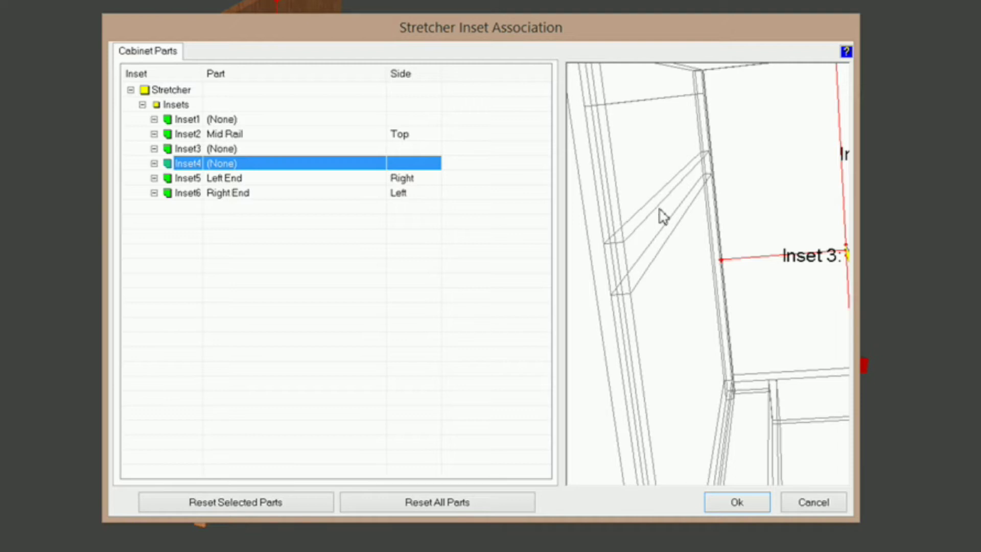
{"action": "left_click", "coordinate": [282, 165]}
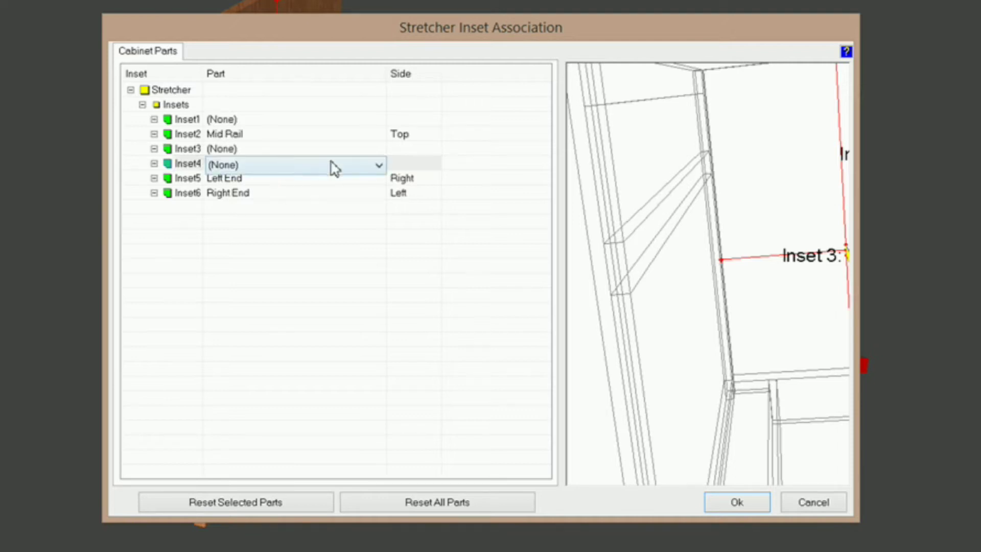
{"action": "left_click", "coordinate": [379, 166]}
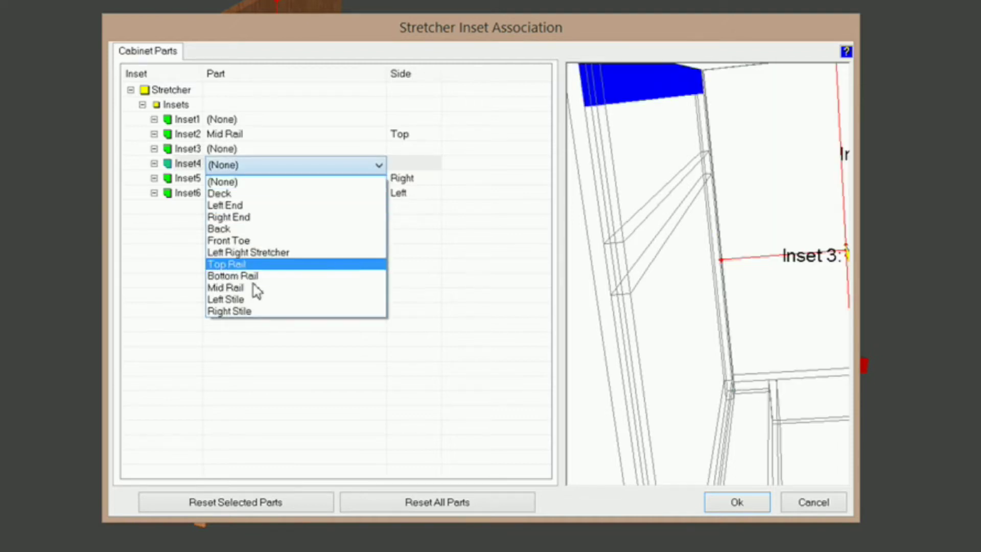
{"action": "left_click", "coordinate": [263, 288]}
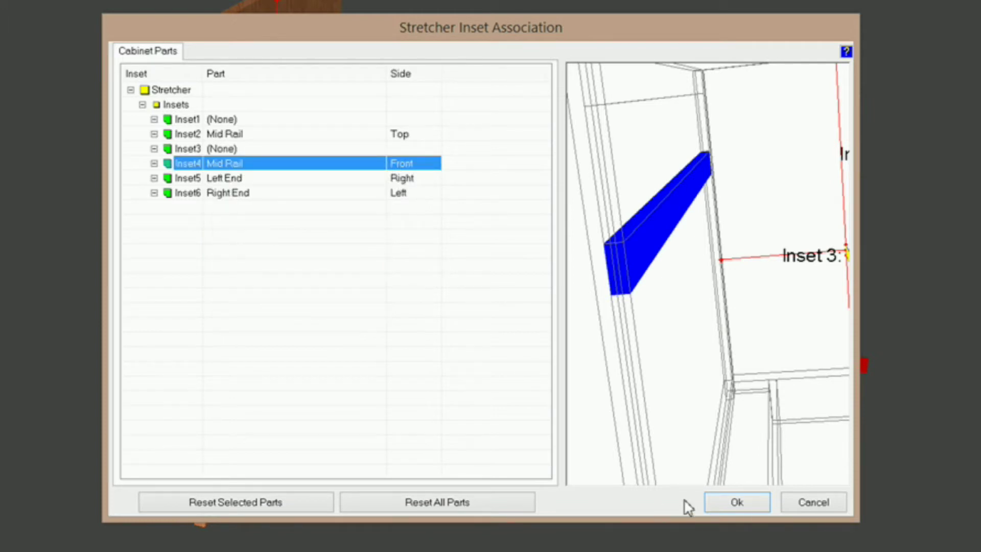
{"action": "left_click", "coordinate": [747, 506]}
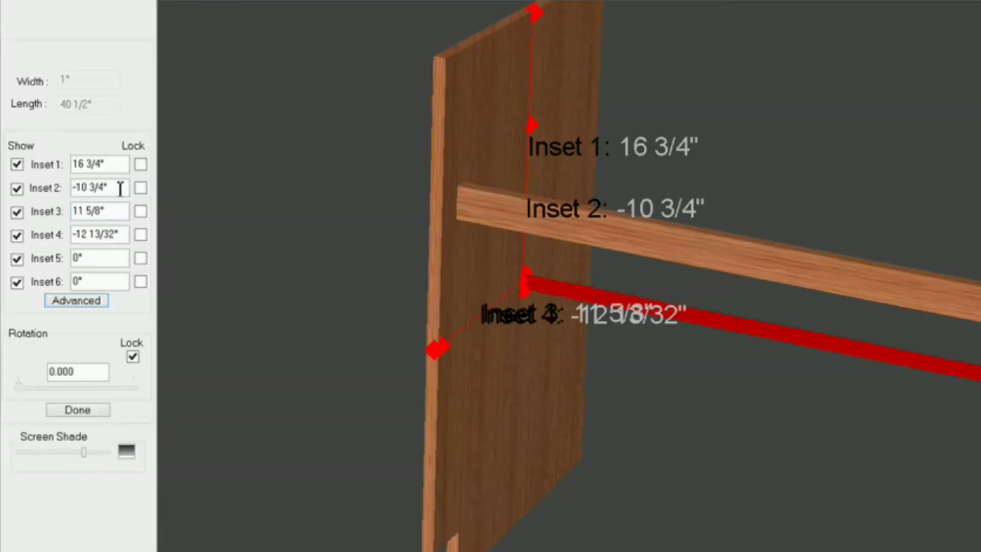
Step: Set the stretcher's Inset 2 to 0" from the Mid Rail's top
{"action": "left_click_drag", "start_coordinate": [113, 187], "coordinate": [16, 161]}
{"action": "type", "text": "0"}
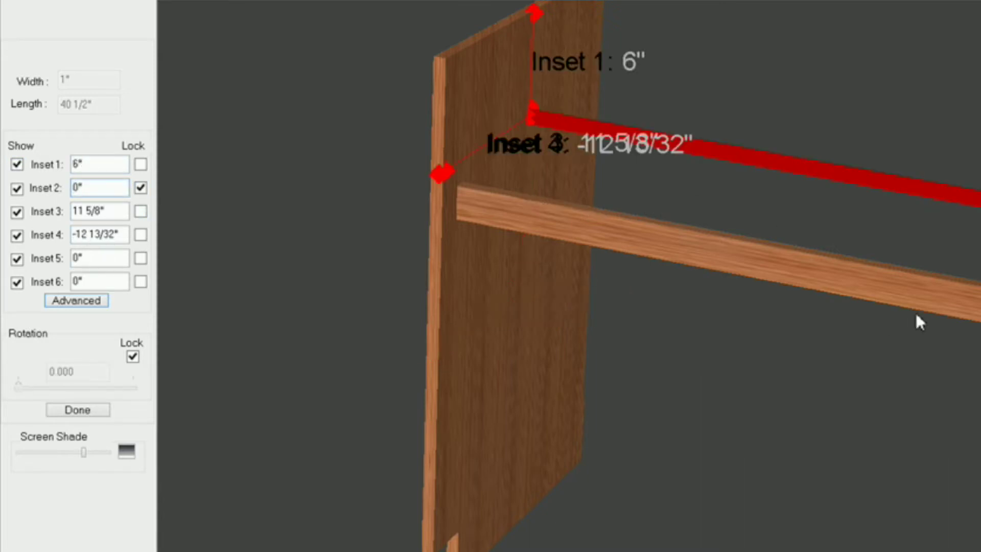
Step: Set the stretcher's Inset 4 to -3/4" from the Mid Rail's front, lock it and finish adjusting the stretcher
{"action": "mouse_move", "coordinate": [979, 335]}
{"action": "middle_mouse_down"}
{"action": "mouse_move", "coordinate": [850, 302]}
{"action": "mouse_move", "coordinate": [757, 318]}
{"action": "mouse_move", "coordinate": [694, 296]}
{"action": "mouse_move", "coordinate": [664, 232]}
{"action": "middle_mouse_up"}
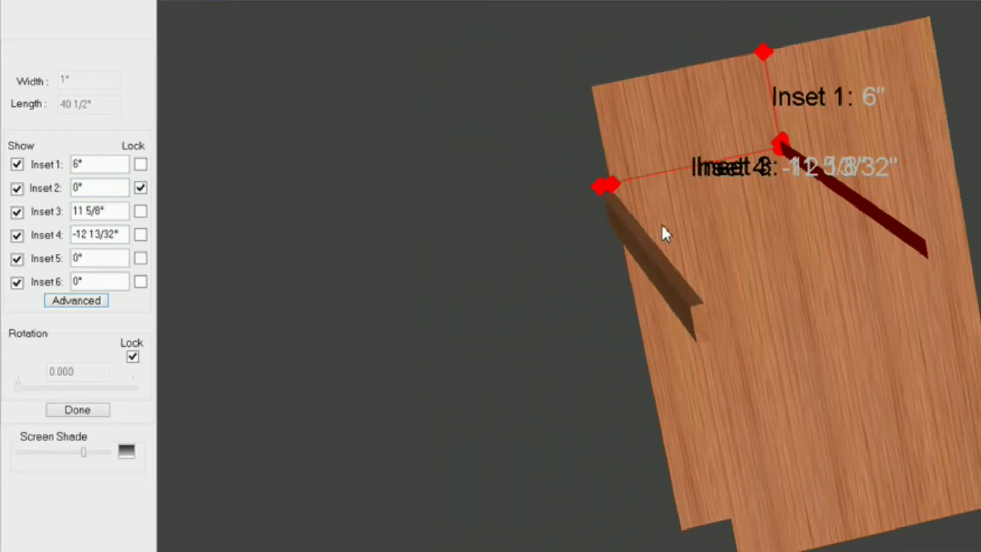
{"action": "scroll", "coordinate": [679, 308], "scroll_direction": "up", "scroll_amount": 4}
{"action": "middle_click_drag", "start_coordinate": [677, 383], "coordinate": [579, 355]}
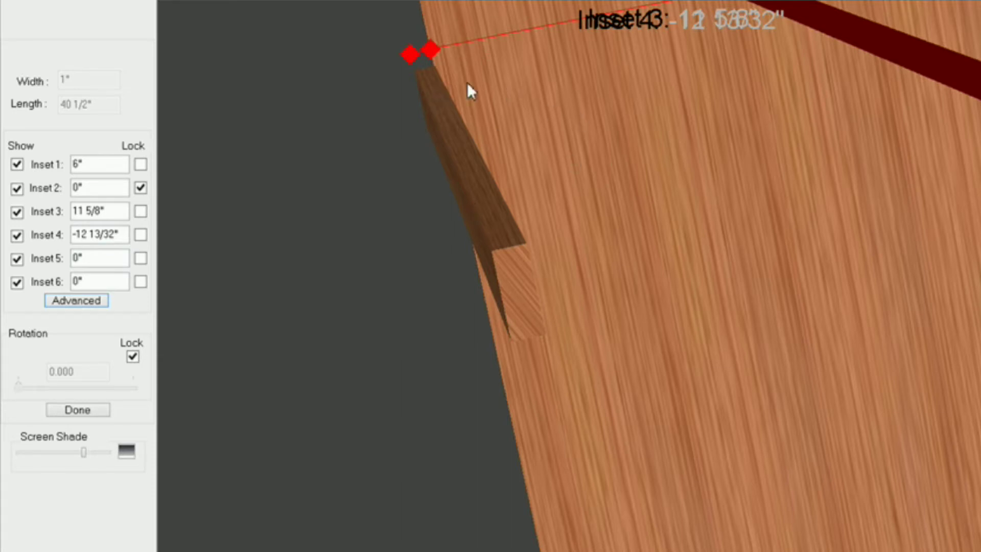
{"action": "left_click", "coordinate": [125, 236]}
{"action": "left_click_drag", "start_coordinate": [125, 235], "coordinate": [13, 233]}
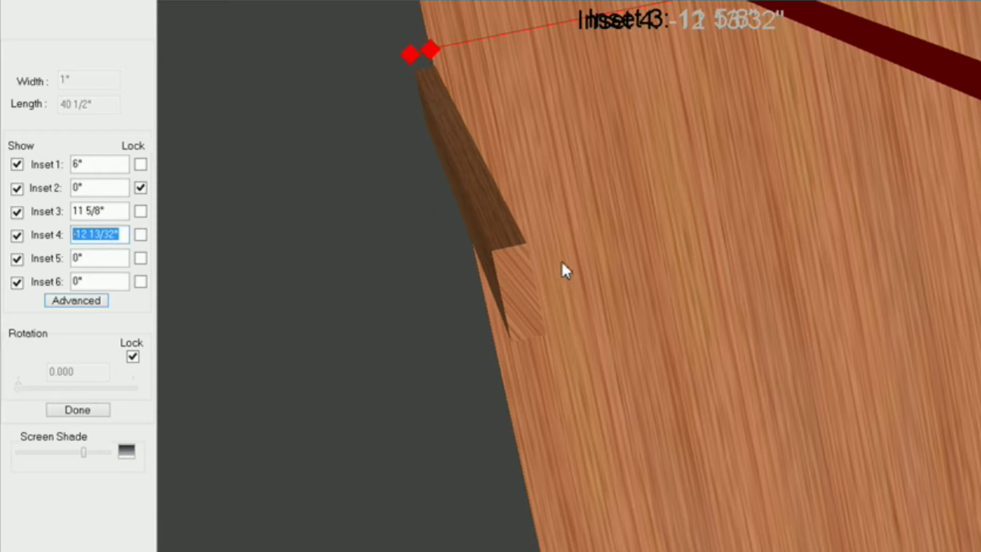
{"action": "type", "text": "-3/4"}
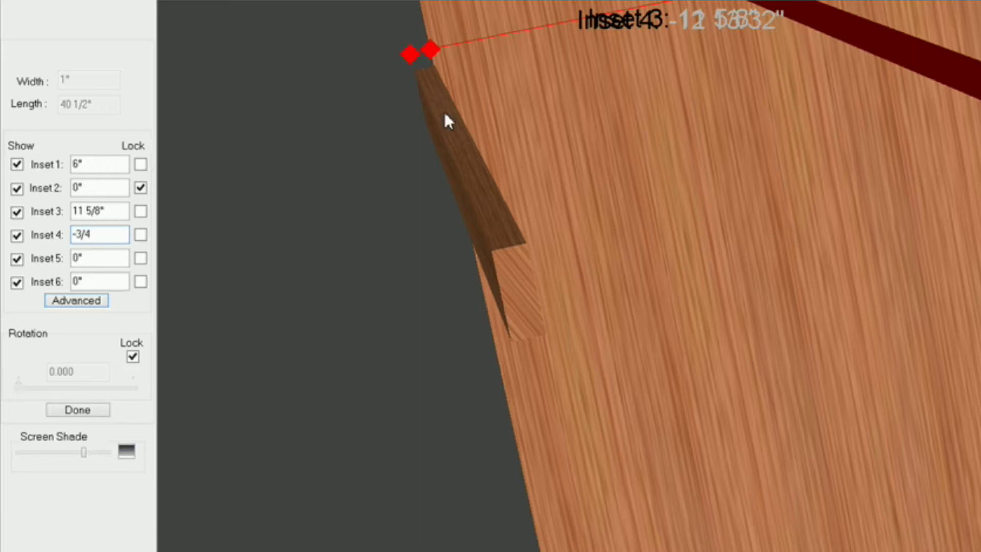
{"action": "left_click", "coordinate": [143, 234]}
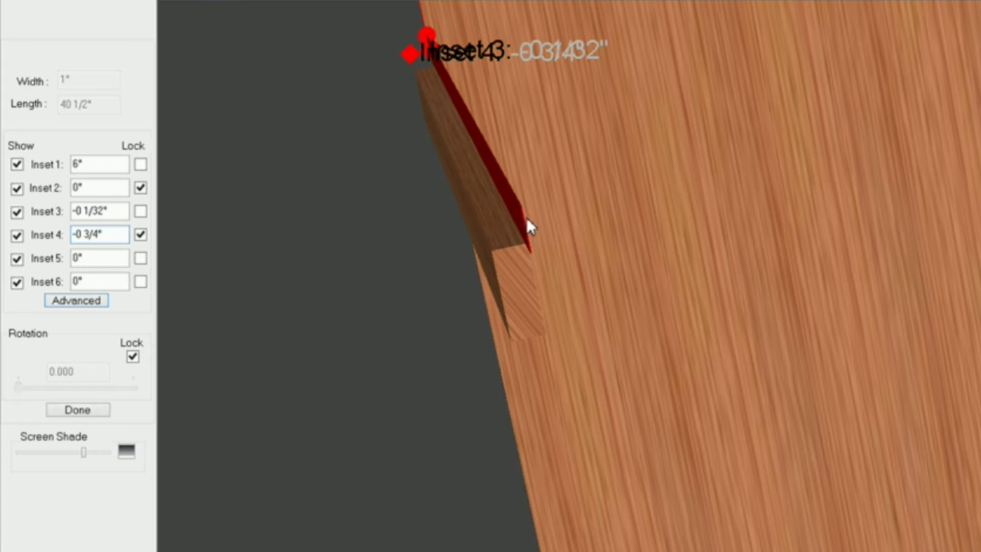
{"action": "middle_click_drag", "start_coordinate": [519, 278], "coordinate": [361, 168]}
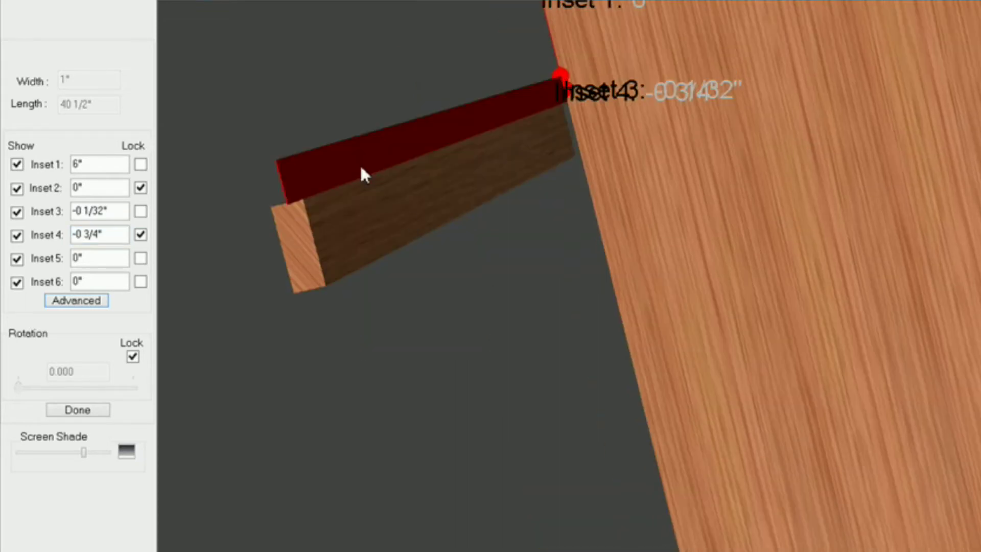
{"action": "middle_click_drag", "start_coordinate": [319, 266], "coordinate": [351, 265]}
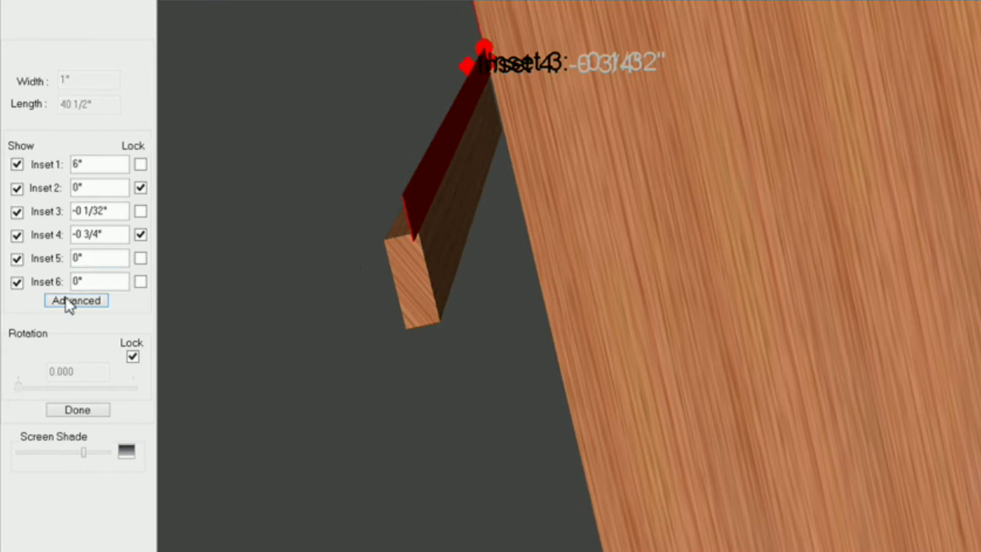
{"action": "left_click", "coordinate": [77, 409]}
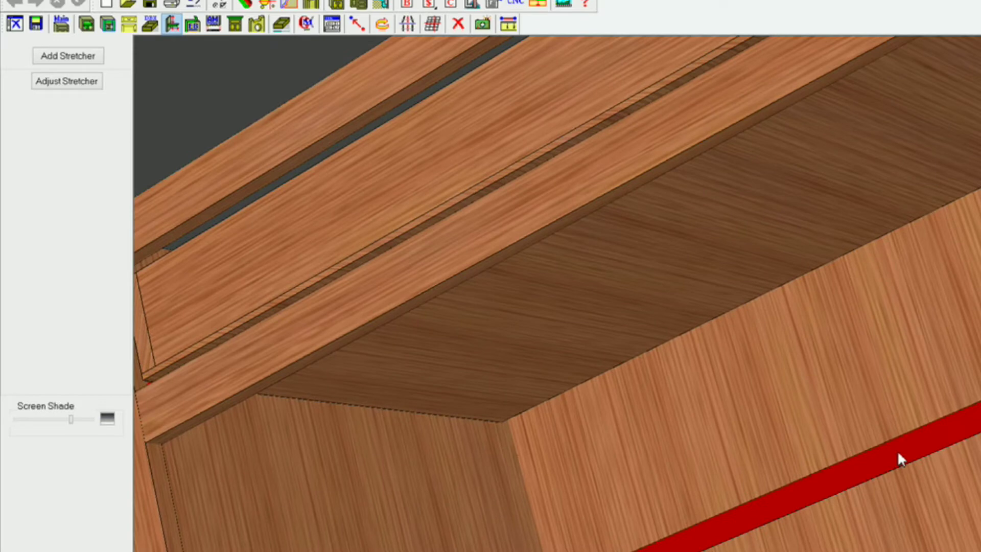
Step: Start adjusting the other left-right stretcher and associate its Inset 2 with the top side of the Mid Rail
{"action": "left_click", "coordinate": [897, 449]}
{"action": "left_click", "coordinate": [86, 85]}
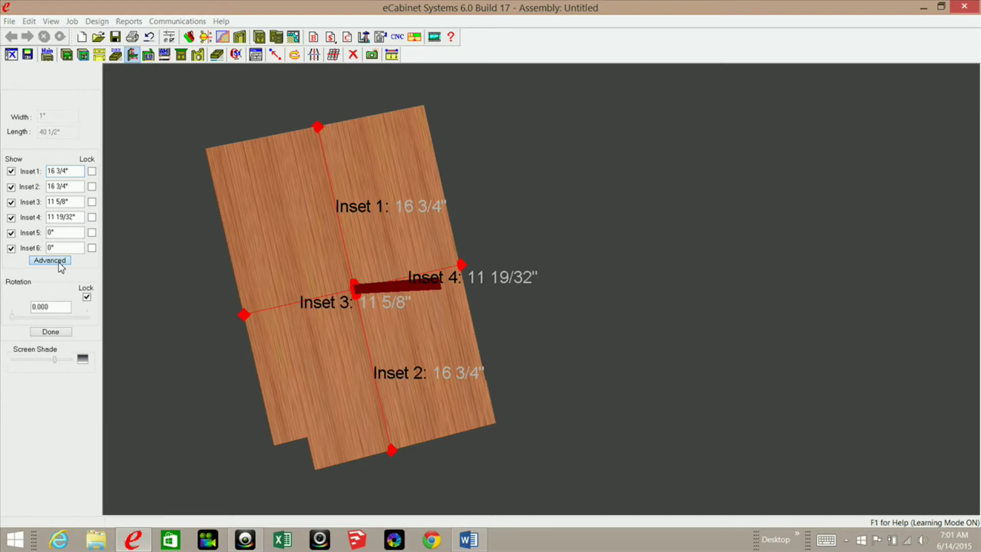
{"action": "left_click", "coordinate": [61, 261]}
{"action": "left_click", "coordinate": [316, 169]}
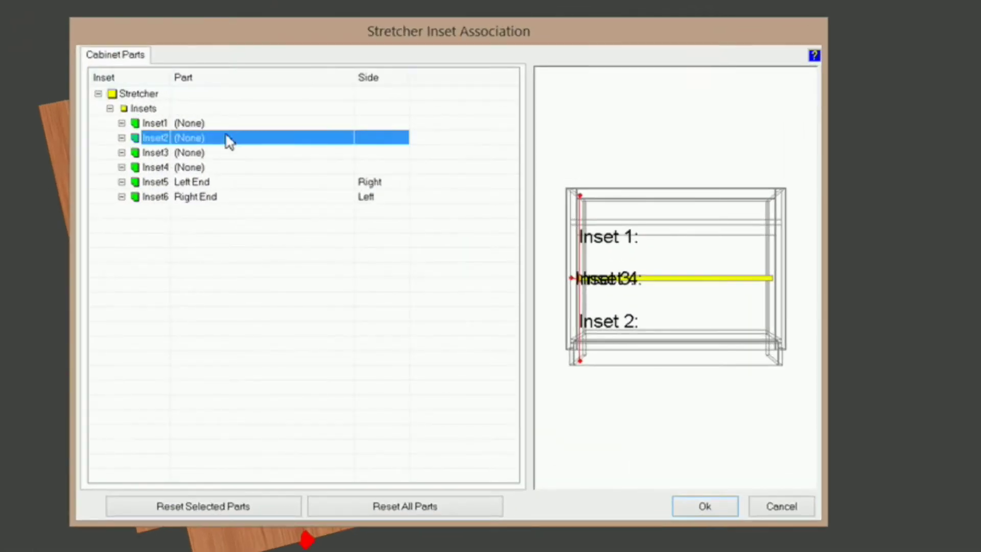
{"action": "left_click", "coordinate": [346, 141]}
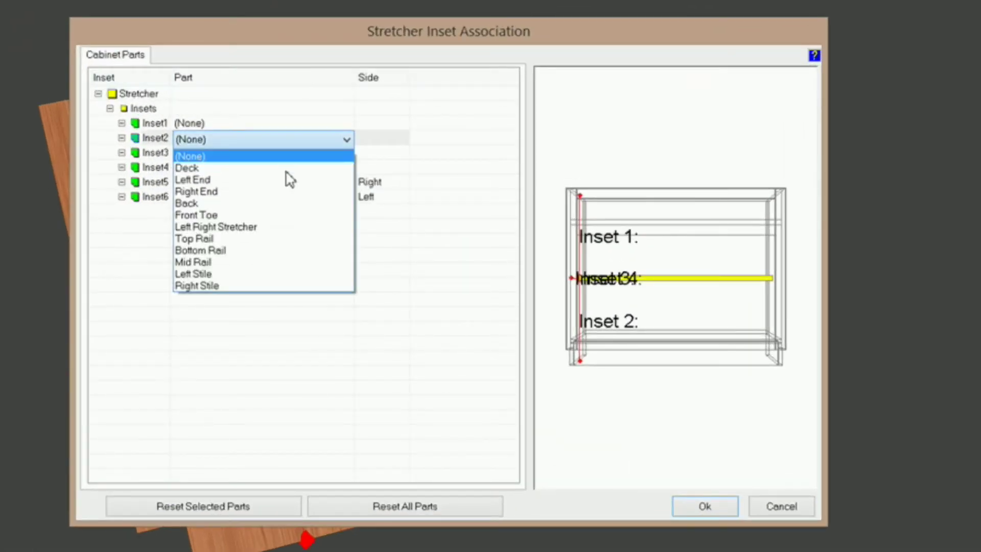
{"action": "left_click", "coordinate": [246, 263]}
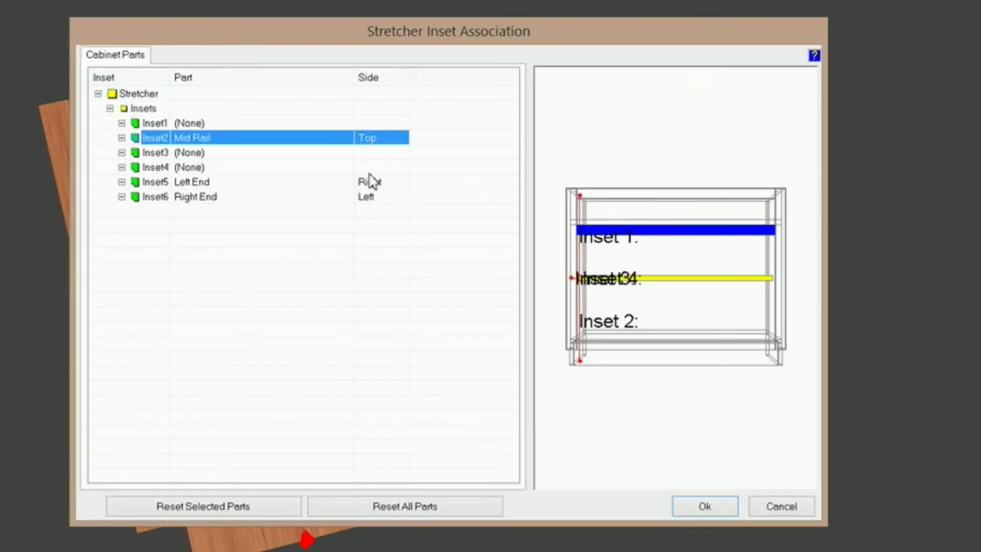
Step: Associate the stretcher's Inset 3 with the front side of the Back and accept the inset associations
{"action": "left_click", "coordinate": [210, 153]}
{"action": "left_click", "coordinate": [346, 154]}
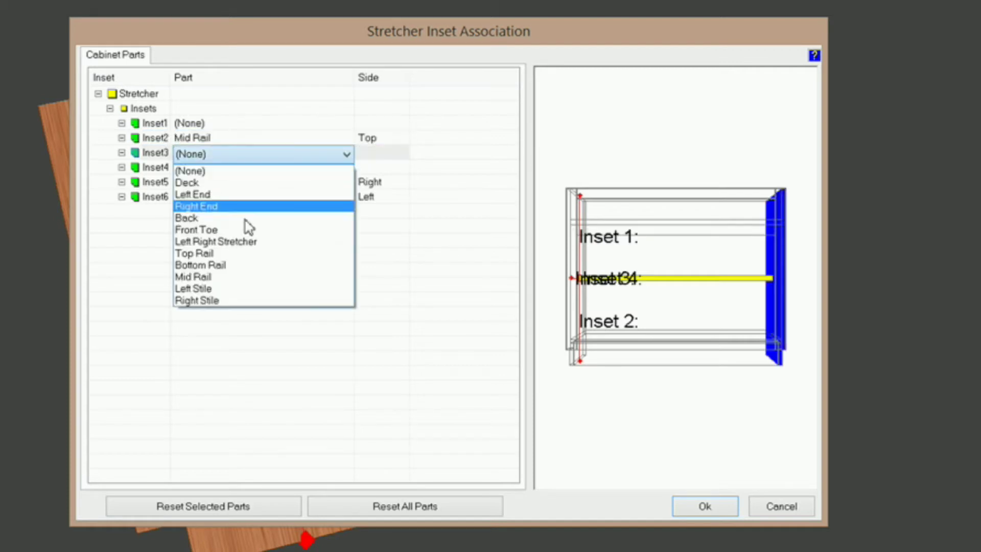
{"action": "left_click", "coordinate": [212, 218]}
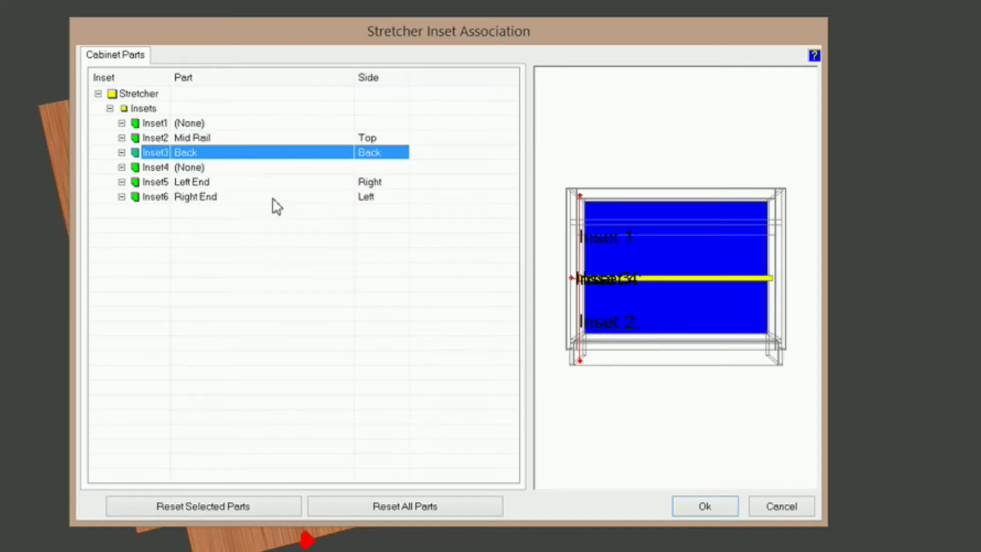
{"action": "left_click", "coordinate": [386, 153]}
{"action": "left_click", "coordinate": [402, 154]}
{"action": "left_click", "coordinate": [391, 171]}
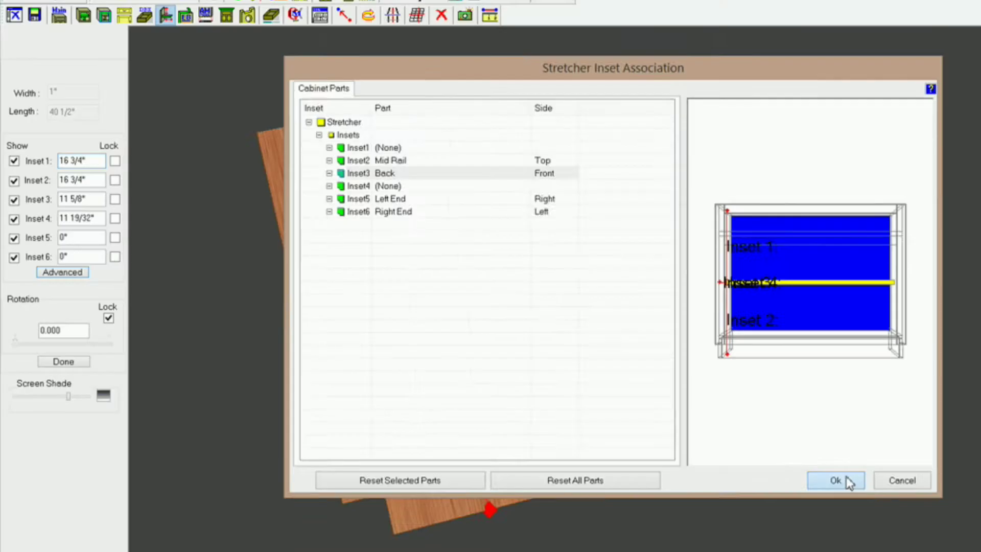
{"action": "left_click", "coordinate": [718, 506]}
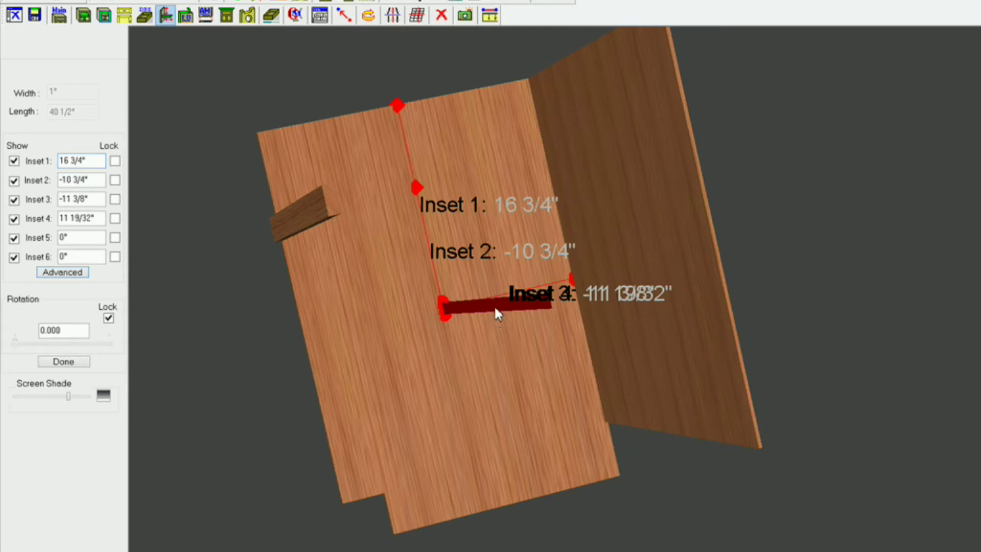
Step: Examine the rear stretcher's position in the cabinet and review its Mid Rail and Back associations in the association preview
{"action": "mouse_move", "coordinate": [502, 320]}
{"action": "middle_mouse_down"}
{"action": "mouse_move", "coordinate": [480, 322]}
{"action": "mouse_move", "coordinate": [477, 333]}
{"action": "mouse_move", "coordinate": [502, 336]}
{"action": "middle_mouse_up"}
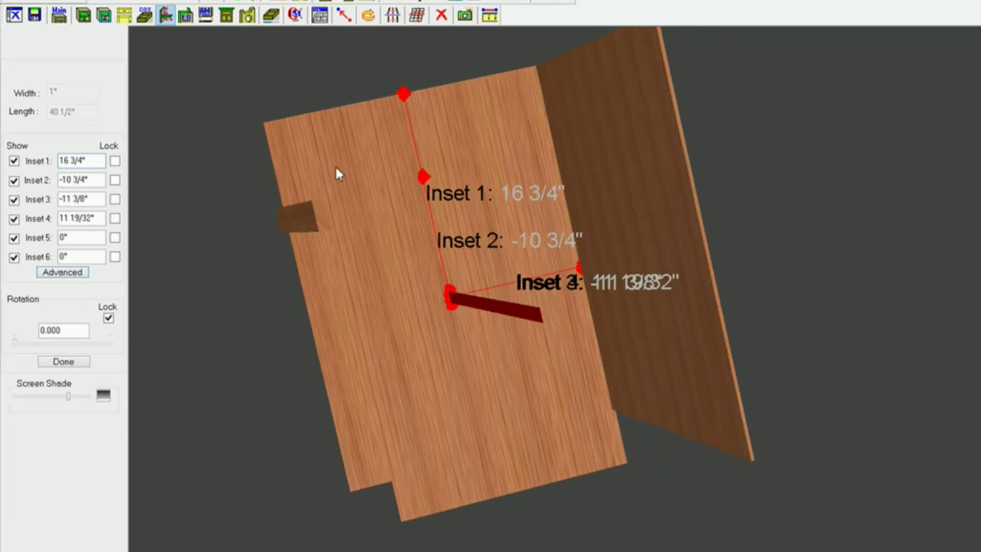
{"action": "middle_click_drag", "start_coordinate": [517, 138], "coordinate": [607, 151]}
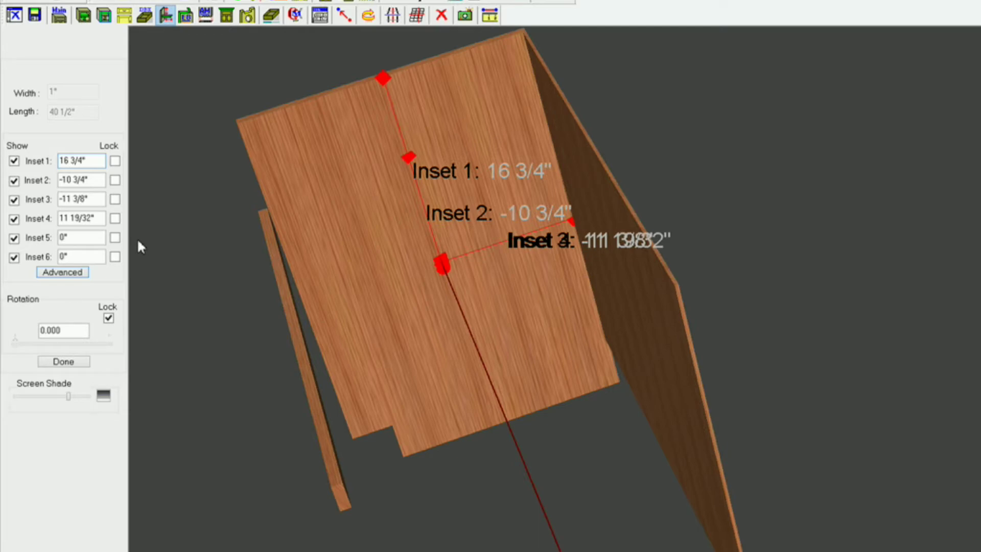
{"action": "left_click", "coordinate": [74, 273]}
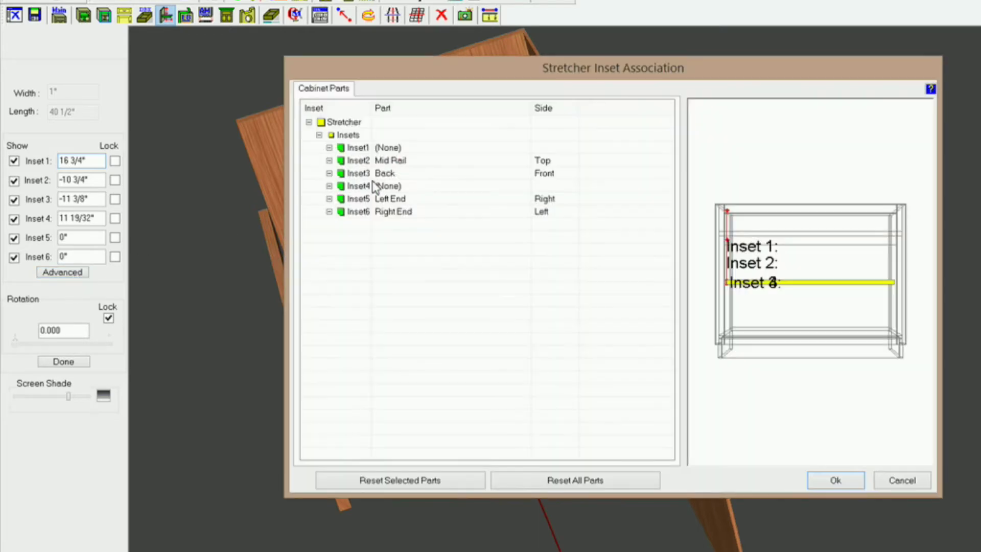
{"action": "left_click", "coordinate": [387, 174]}
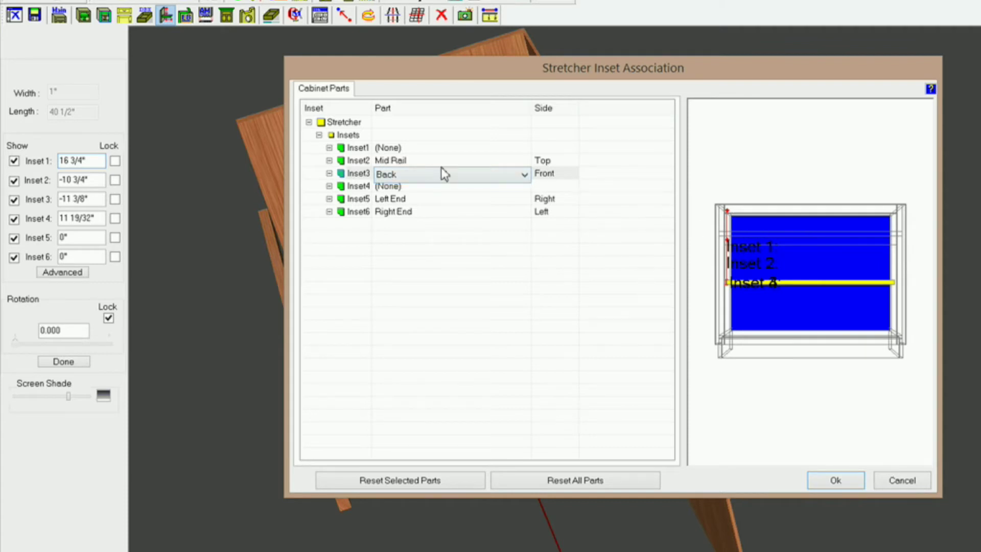
{"action": "left_click", "coordinate": [792, 220]}
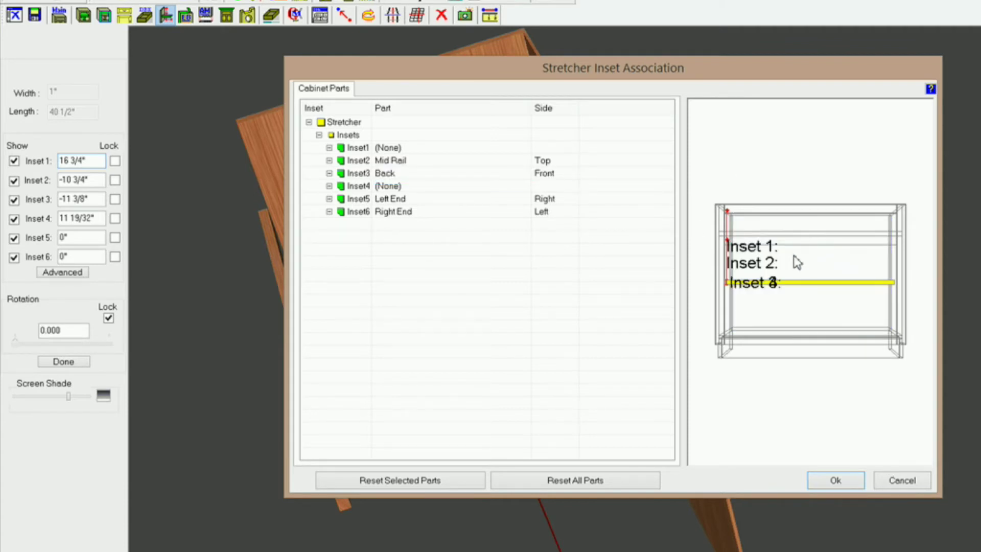
{"action": "left_click_drag", "start_coordinate": [793, 261], "coordinate": [758, 262]}
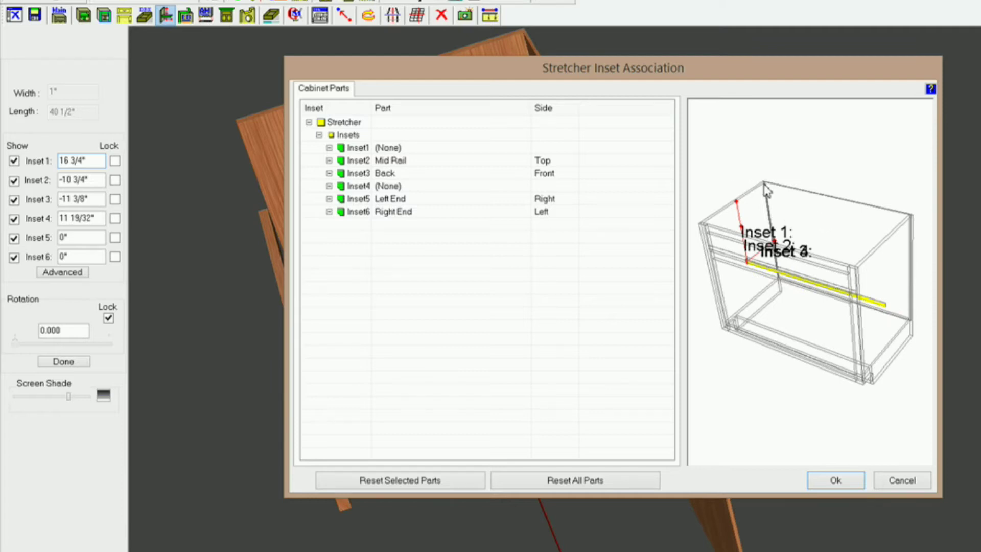
{"action": "left_click", "coordinate": [837, 479]}
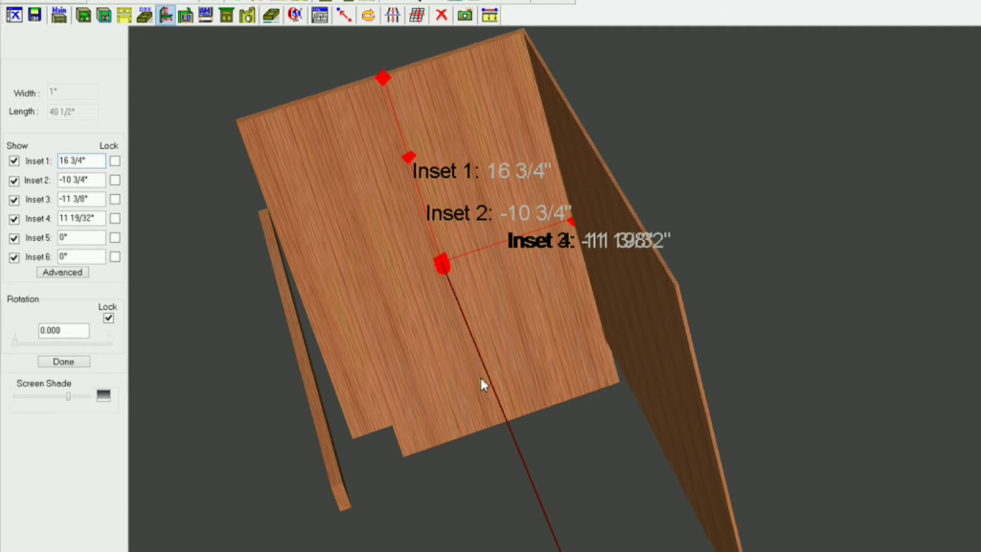
{"action": "mouse_move", "coordinate": [479, 387]}
{"action": "middle_mouse_down"}
{"action": "mouse_move", "coordinate": [497, 376]}
{"action": "mouse_move", "coordinate": [488, 389]}
{"action": "middle_mouse_up"}
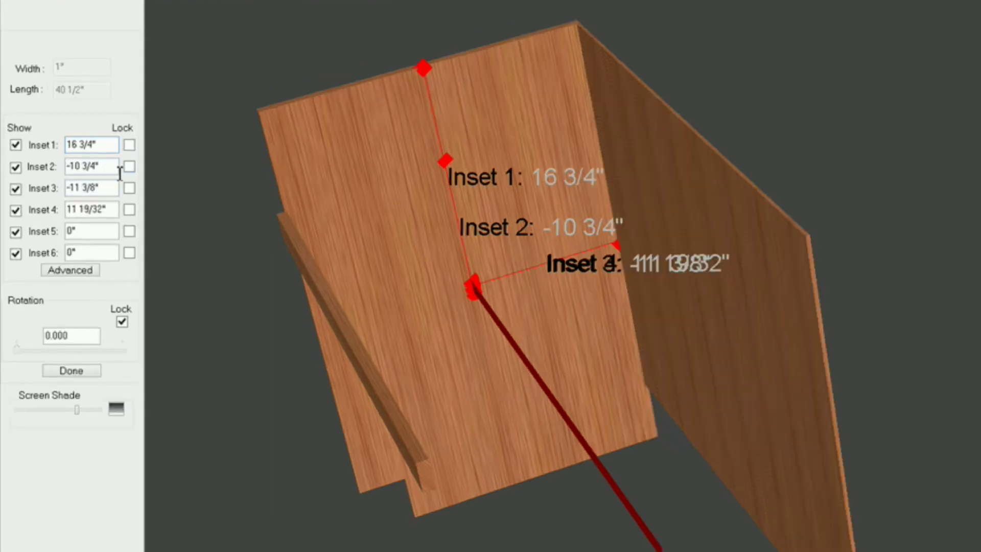
Step: Set the rear stretcher's Inset 2 to 0" from the Mid Rail's top and lock it
{"action": "left_click", "coordinate": [103, 185]}
{"action": "left_click_drag", "start_coordinate": [114, 173], "coordinate": [48, 191]}
{"action": "type", "text": "0"}
{"action": "left_click", "coordinate": [130, 166]}
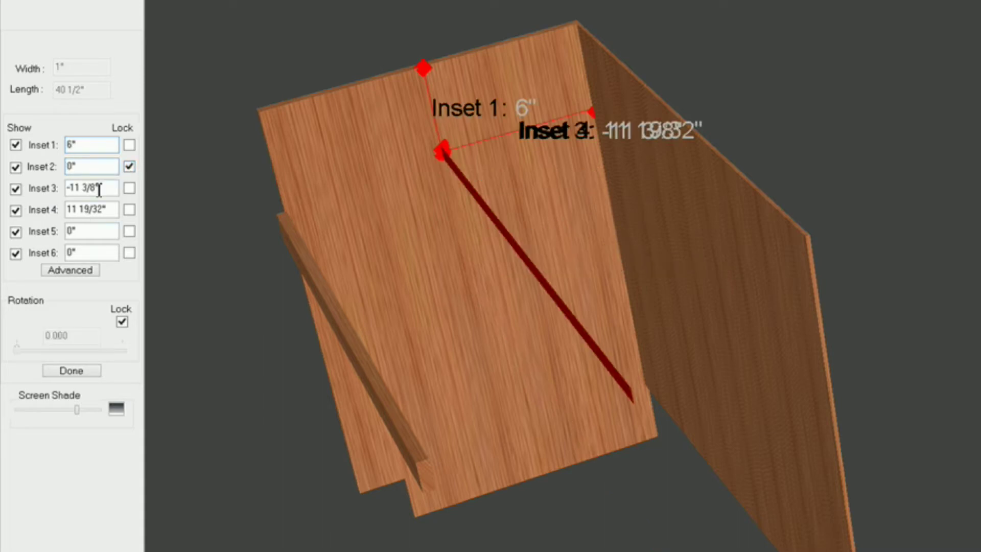
Step: Set the rear stretcher's Inset 3 to -3" from the Back's front face, lock it and finish the adjustment
{"action": "left_click_drag", "start_coordinate": [113, 188], "coordinate": [11, 184]}
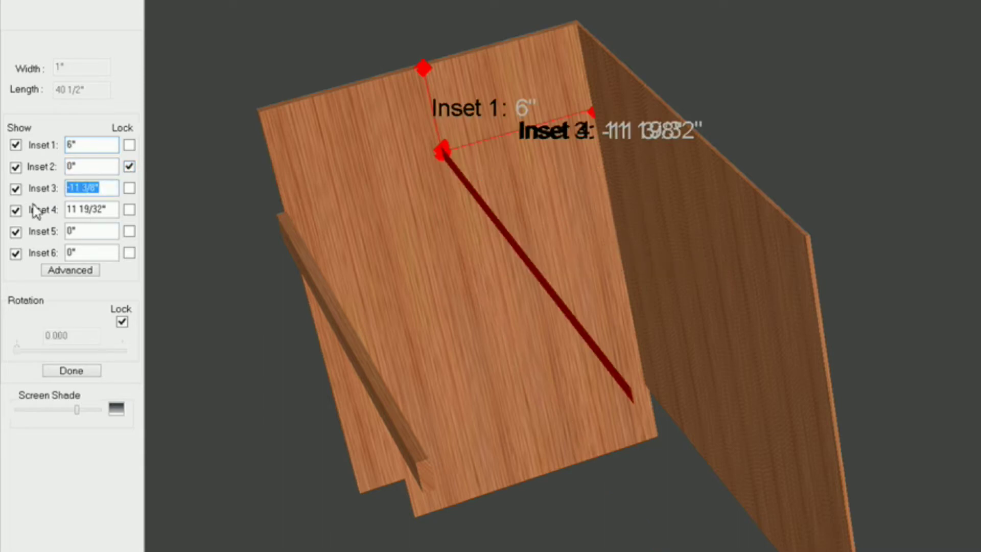
{"action": "type", "text": "-3"}
{"action": "left_click", "coordinate": [129, 188]}
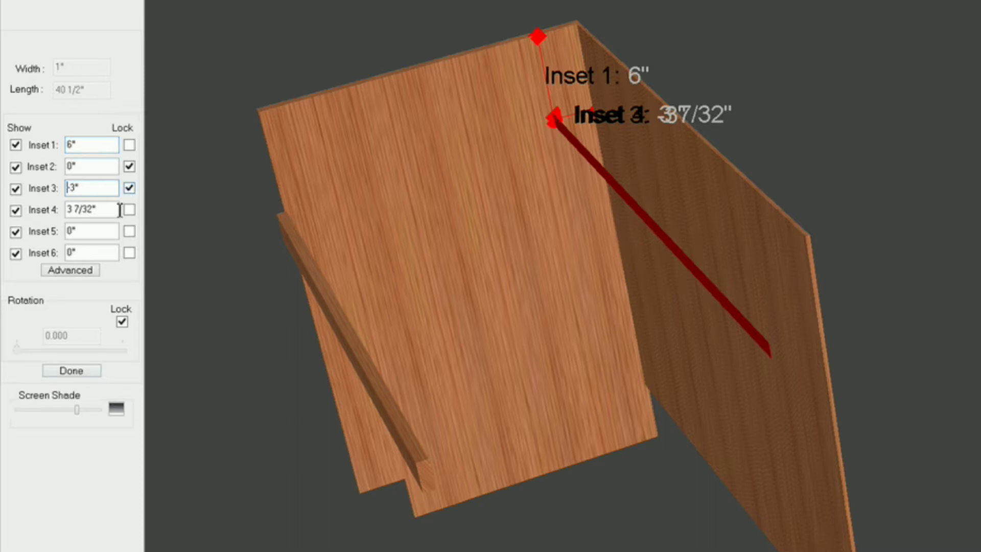
{"action": "left_click", "coordinate": [74, 373]}
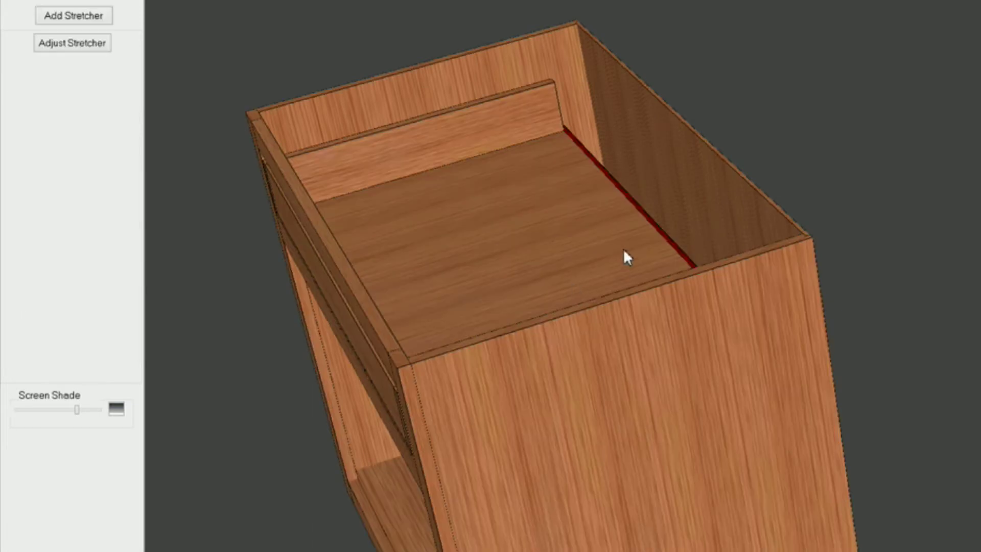
Step: Add a 1" front-back stretcher of dummy material with Up-Down Orientation between the front and rear left-right stretchers
{"action": "middle_click_drag", "start_coordinate": [642, 240], "coordinate": [467, 256]}
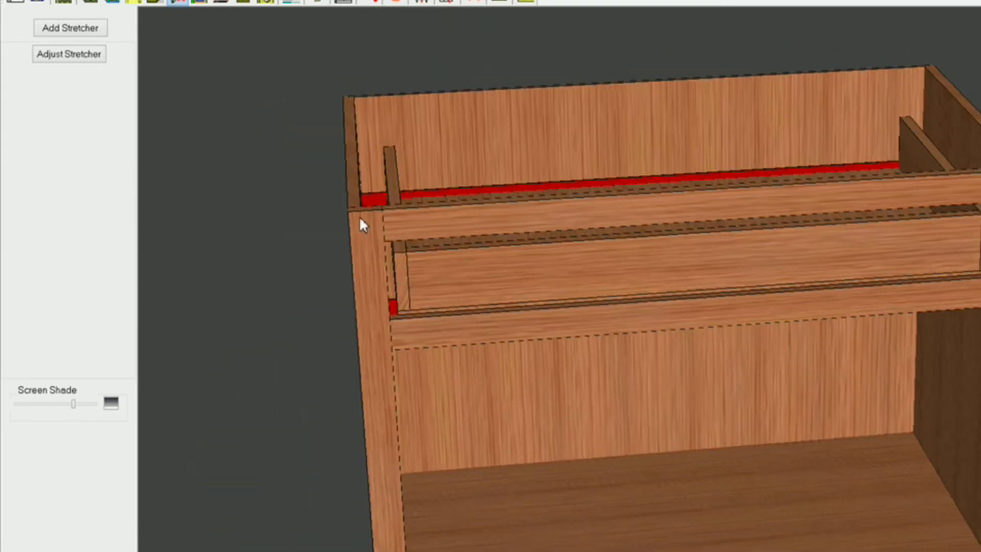
{"action": "scroll", "coordinate": [361, 222], "scroll_direction": "up", "scroll_amount": 3}
{"action": "middle_click_drag", "start_coordinate": [367, 334], "coordinate": [518, 309]}
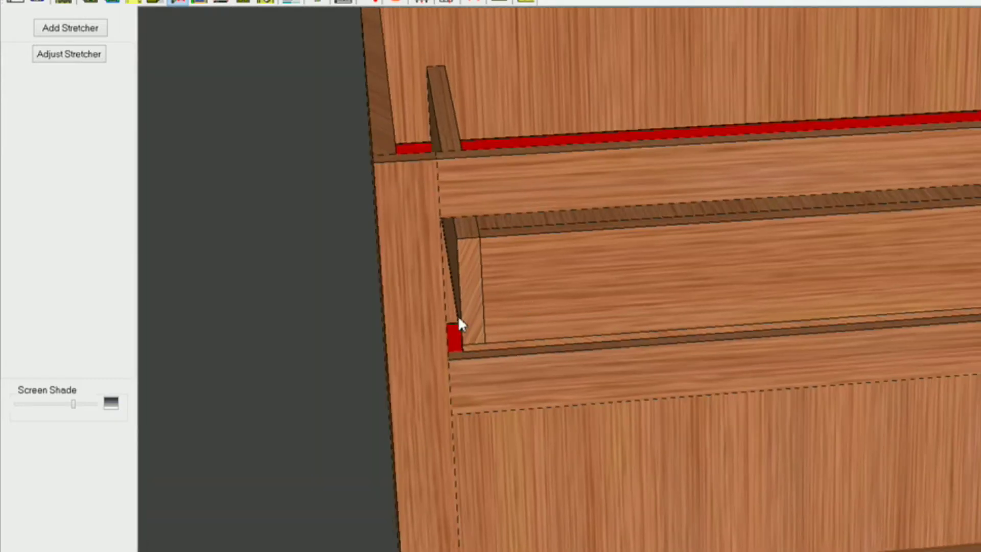
{"action": "left_click", "coordinate": [453, 338]}
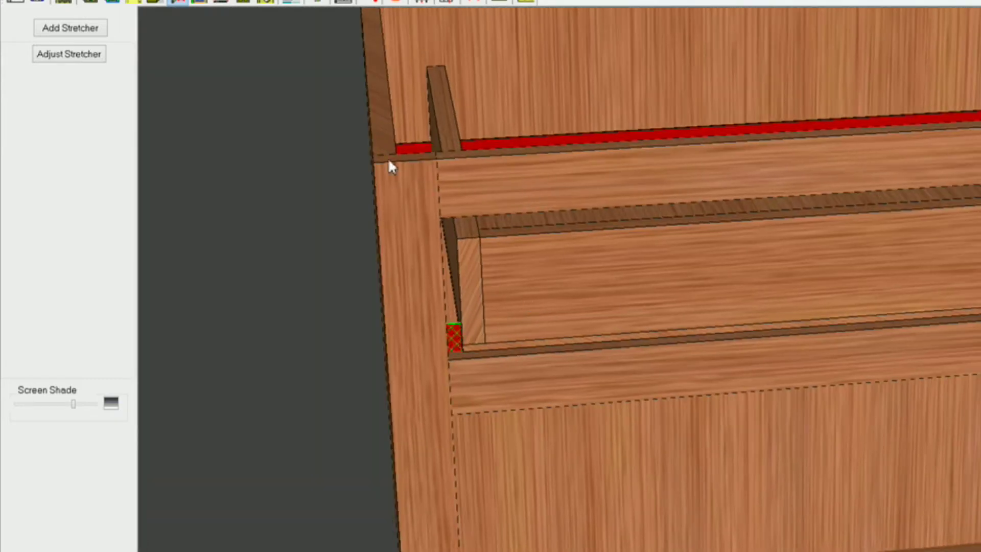
{"action": "left_click", "coordinate": [411, 146]}
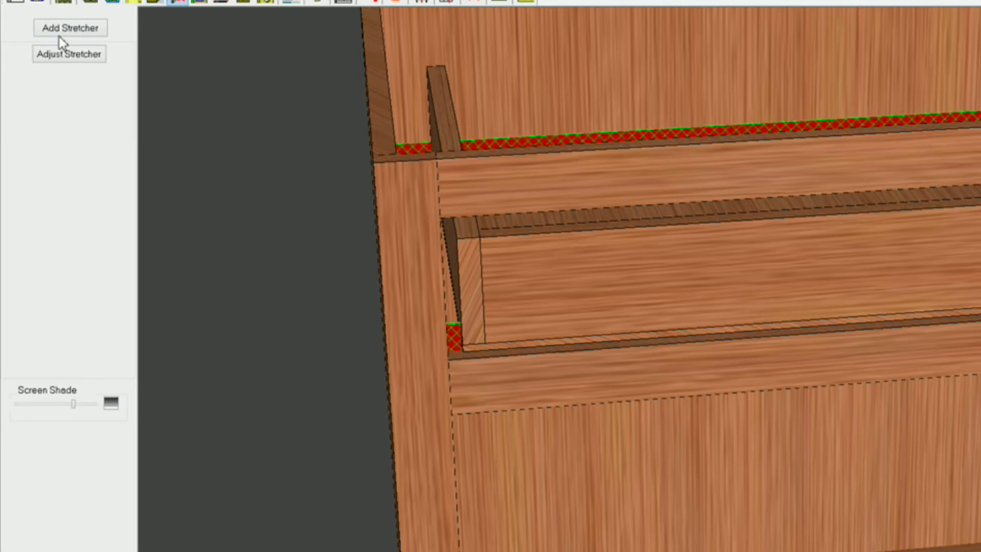
{"action": "left_click", "coordinate": [75, 30]}
{"action": "left_click", "coordinate": [721, 313]}
{"action": "left_click", "coordinate": [584, 451]}
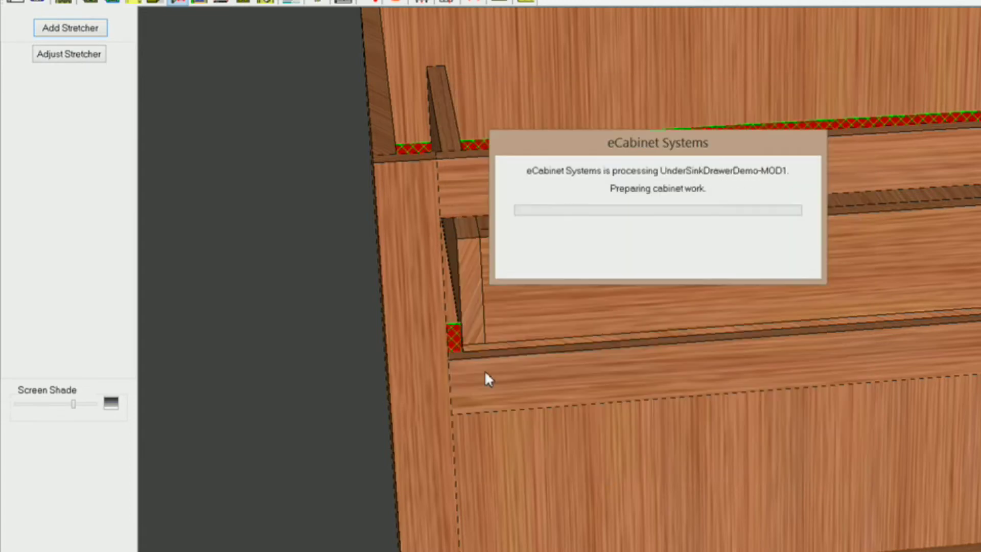
Step: Add a second 1" dummy-material front-back stretcher between the same two stretchers, also with Up-Down Orientation
{"action": "left_click", "coordinate": [421, 148]}
{"action": "left_click", "coordinate": [88, 31]}
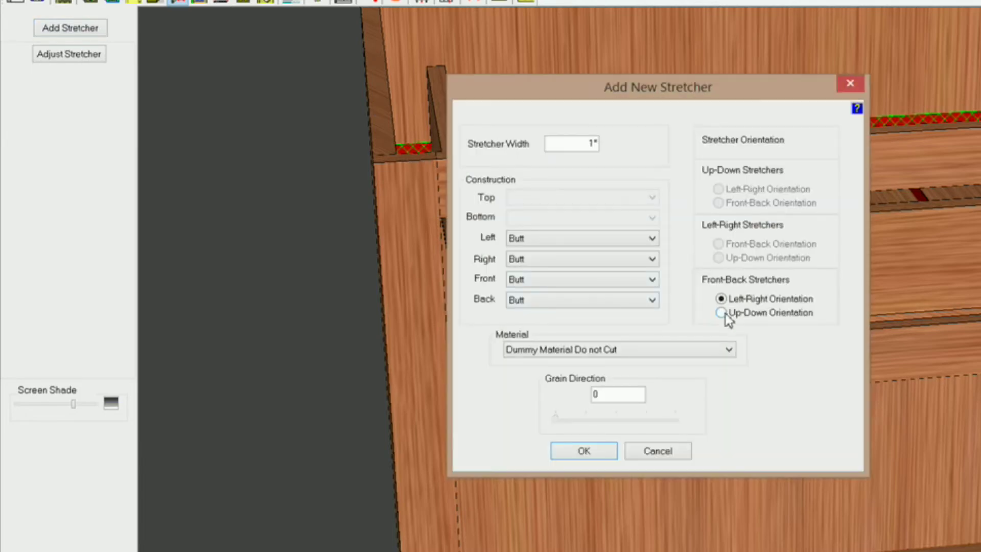
{"action": "left_click", "coordinate": [721, 313]}
{"action": "left_click", "coordinate": [584, 450]}
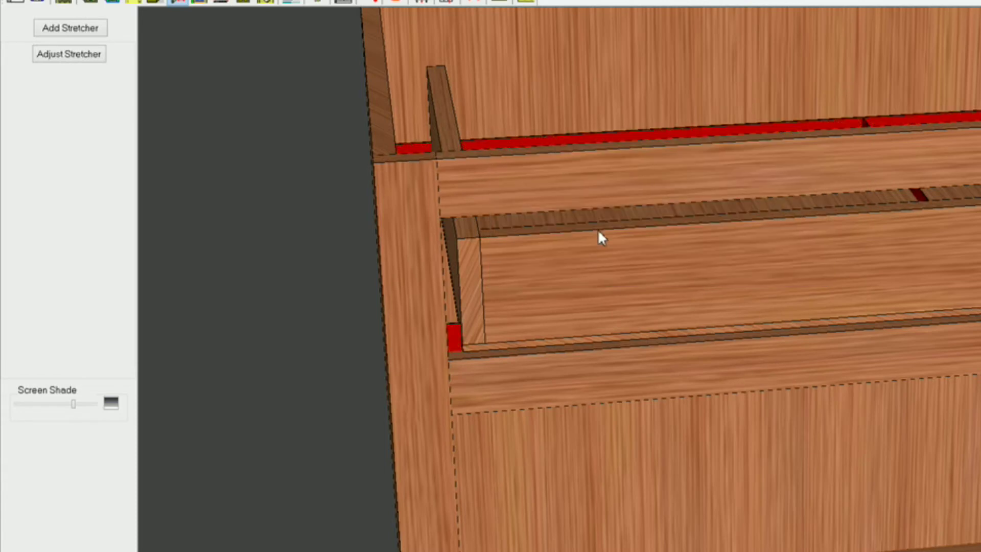
Step: Examine the clearance between the left stile, drawer box side and stretchers at the cabinet's front left corner
{"action": "middle_click_drag", "start_coordinate": [628, 300], "coordinate": [579, 244]}
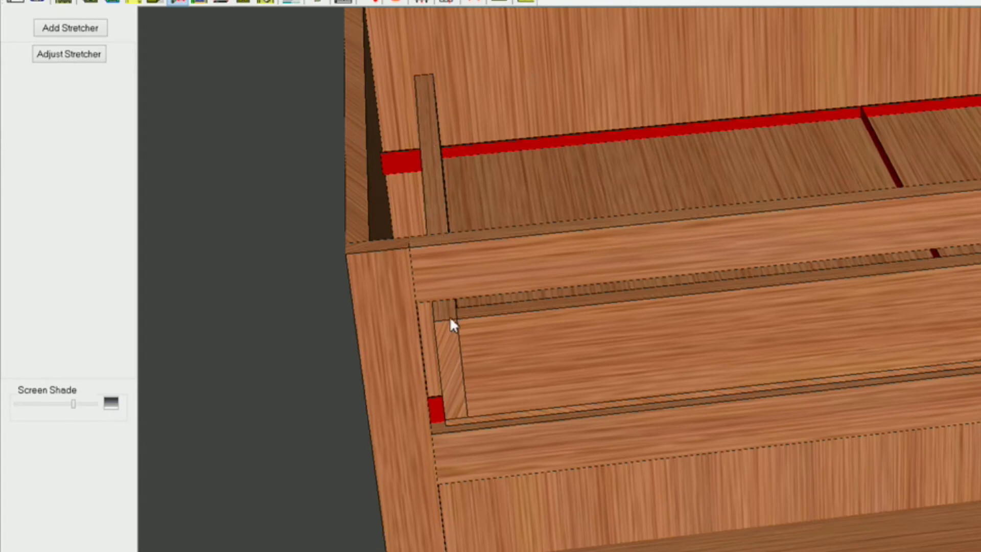
{"action": "middle_click_drag", "start_coordinate": [460, 395], "coordinate": [459, 332]}
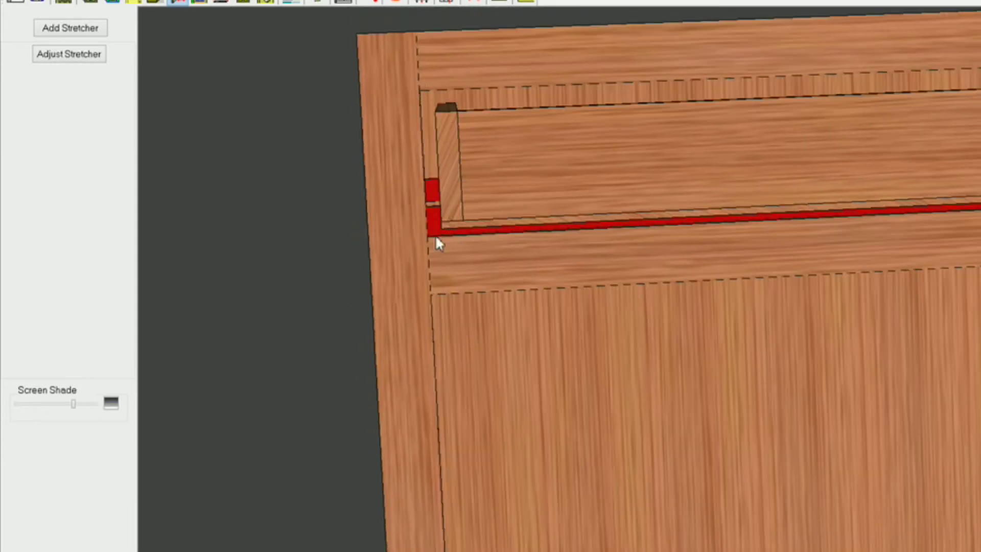
{"action": "middle_click_drag", "start_coordinate": [497, 180], "coordinate": [532, 237]}
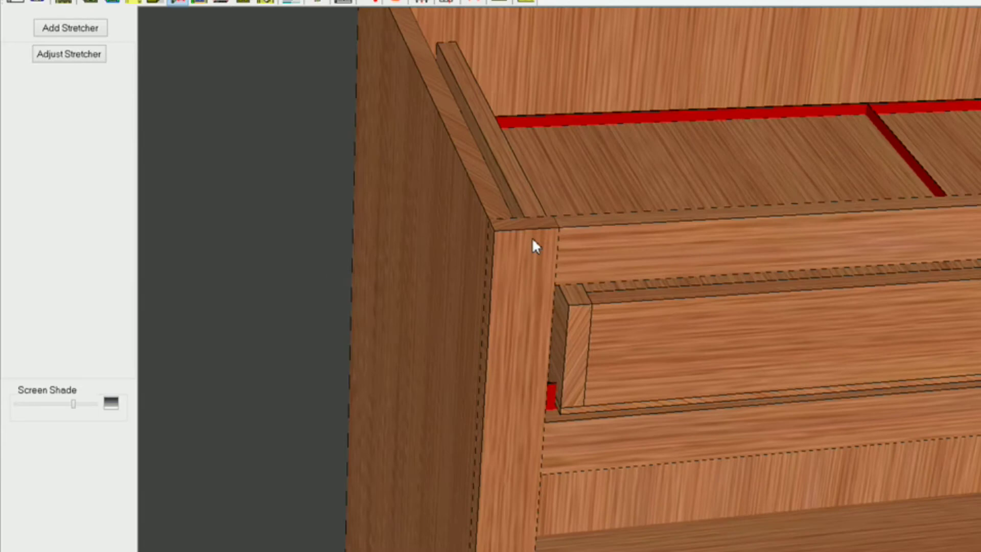
{"action": "middle_click_drag", "start_coordinate": [966, 137], "coordinate": [685, 218]}
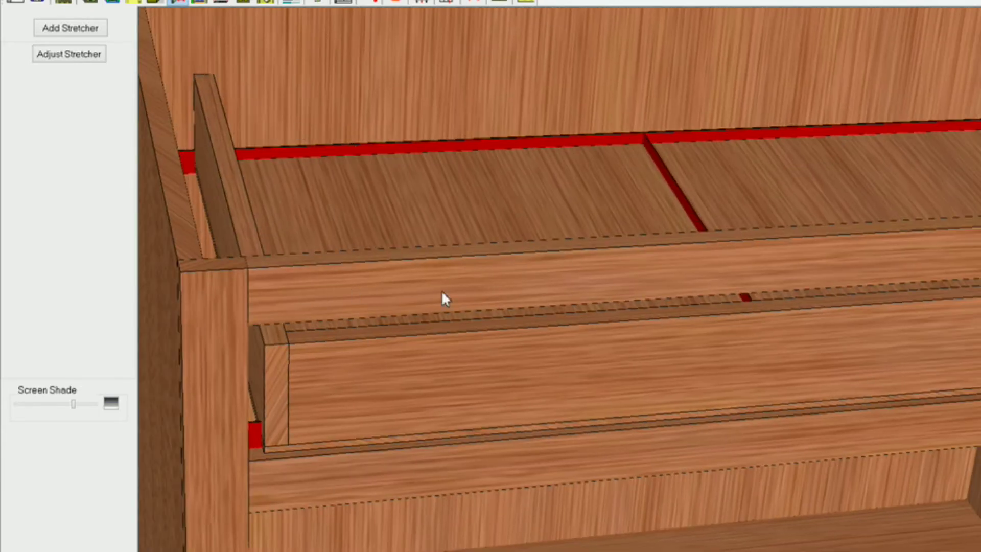
{"action": "middle_click_drag", "start_coordinate": [714, 254], "coordinate": [483, 217]}
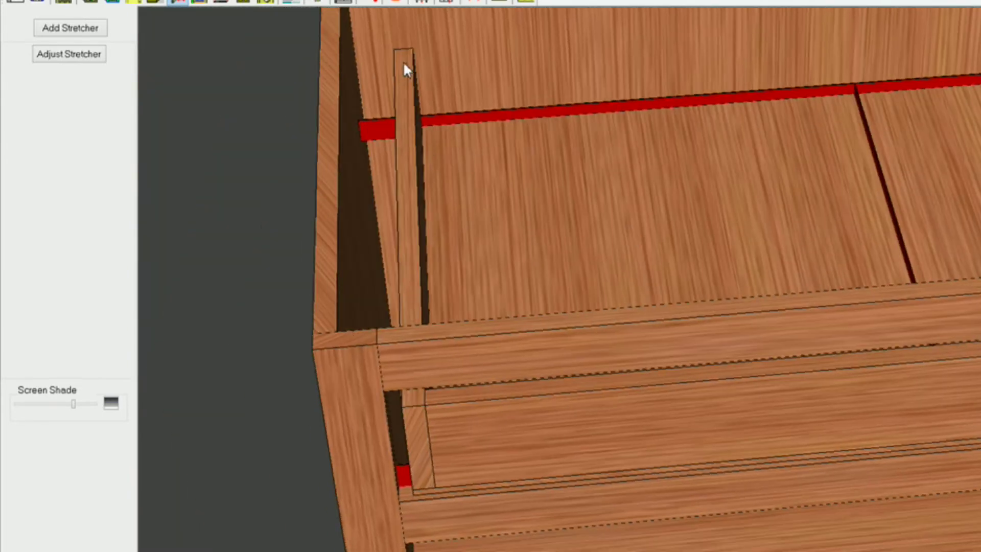
{"action": "middle_click_drag", "start_coordinate": [483, 218], "coordinate": [900, 192]}
{"action": "middle_click_drag", "start_coordinate": [587, 291], "coordinate": [720, 270]}
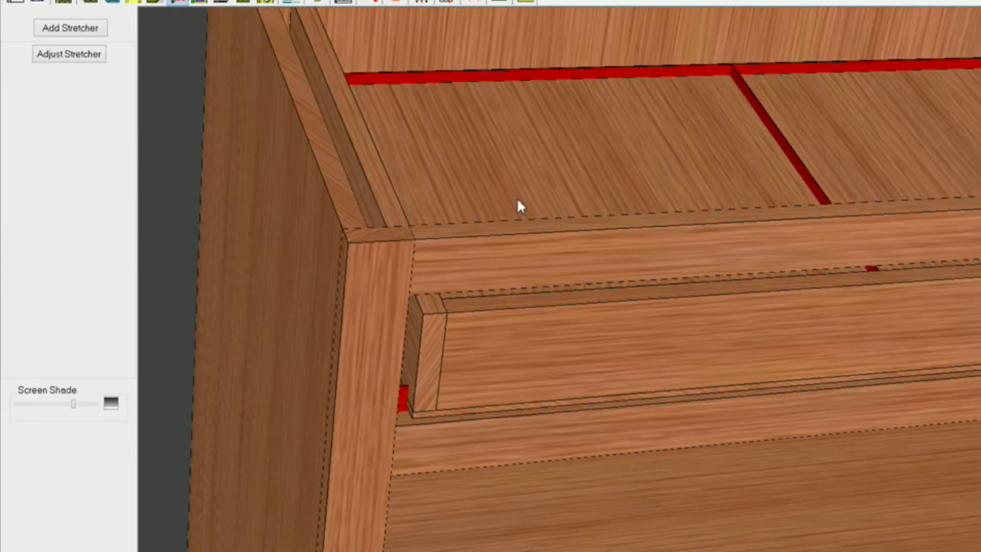
{"action": "middle_click_drag", "start_coordinate": [553, 329], "coordinate": [329, 268]}
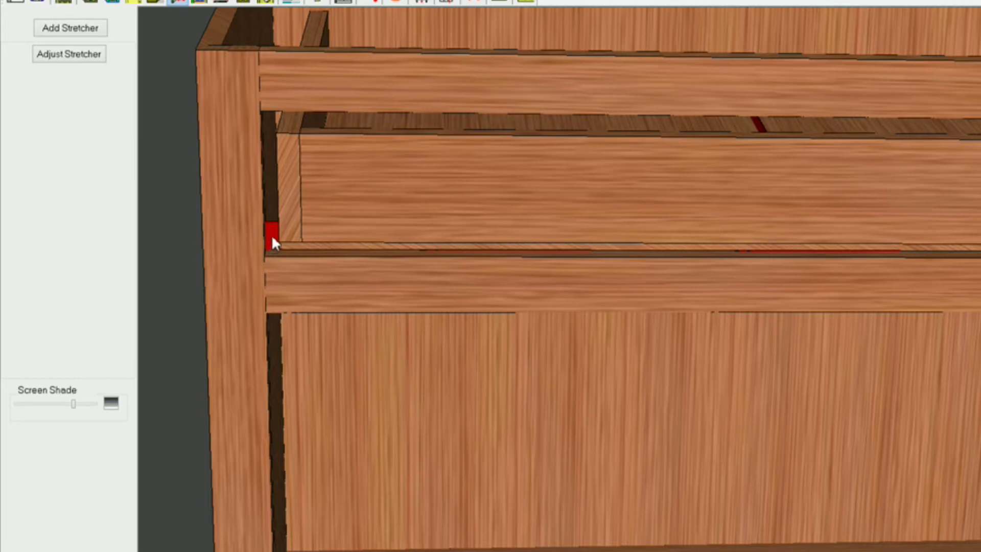
Step: Add a 1" front-back stretcher of Dummy Material Do not Cut with Left-Right Orientation between the front and rear left-right stretchers
{"action": "middle_click_drag", "start_coordinate": [422, 153], "coordinate": [251, 83]}
{"action": "left_click", "coordinate": [265, 88]}
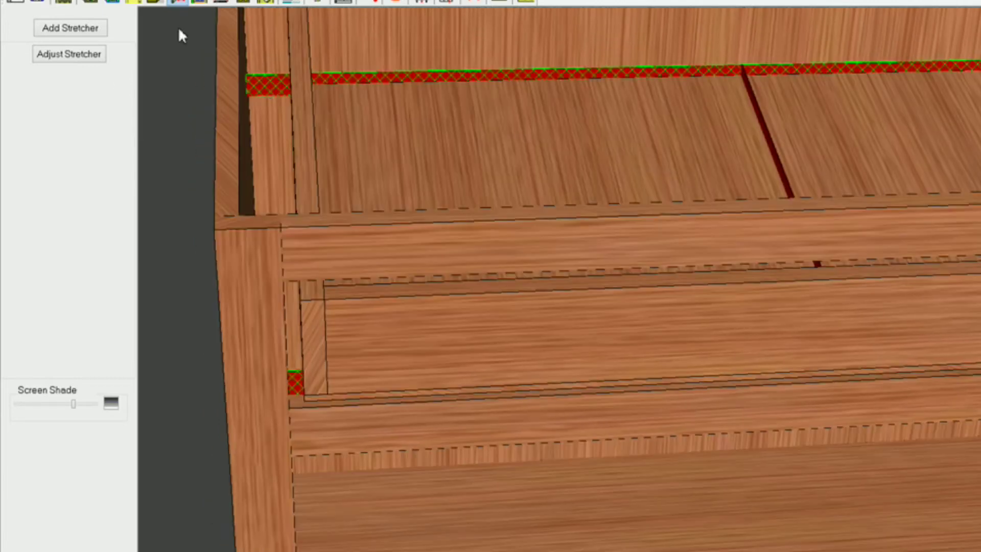
{"action": "left_click", "coordinate": [69, 28]}
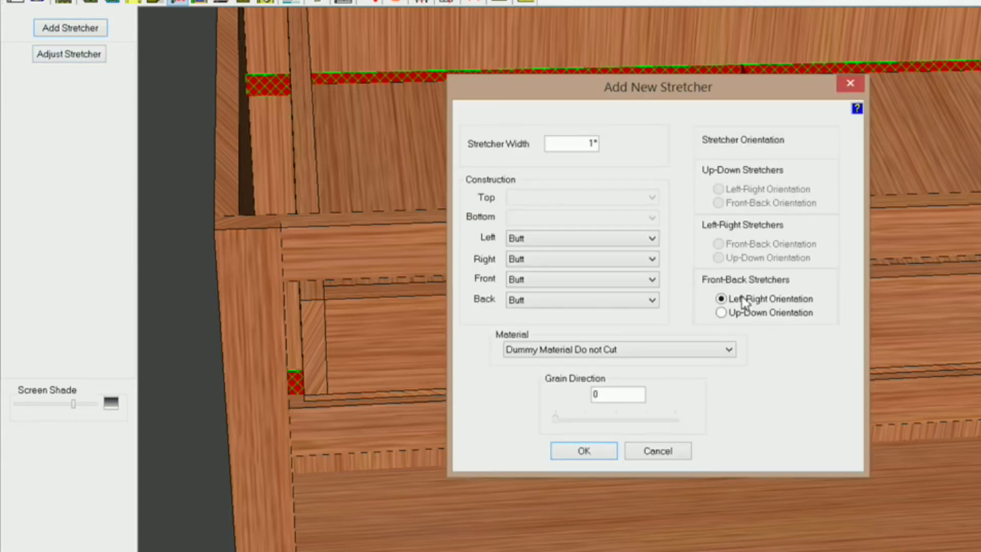
{"action": "mouse_move", "coordinate": [807, 307]}
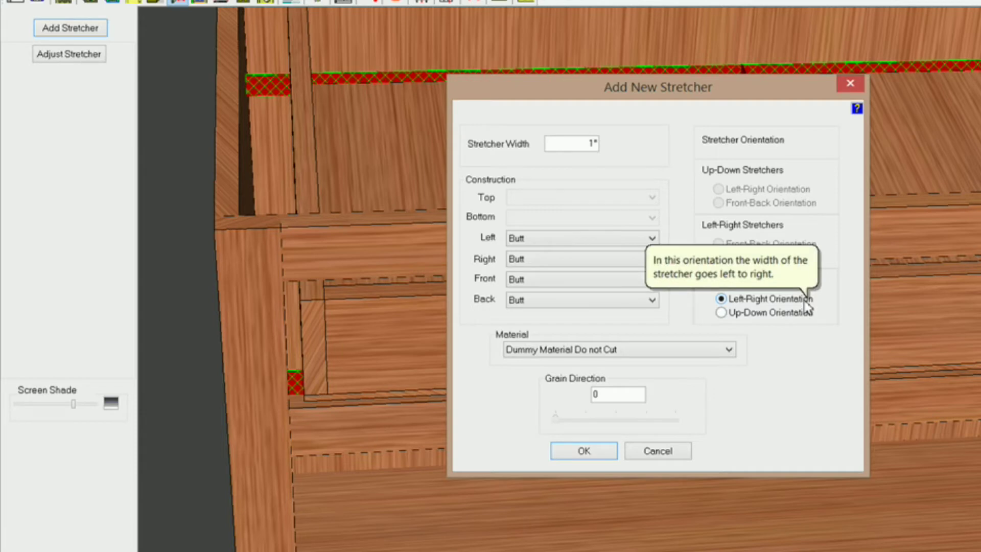
{"action": "left_click", "coordinate": [606, 453]}
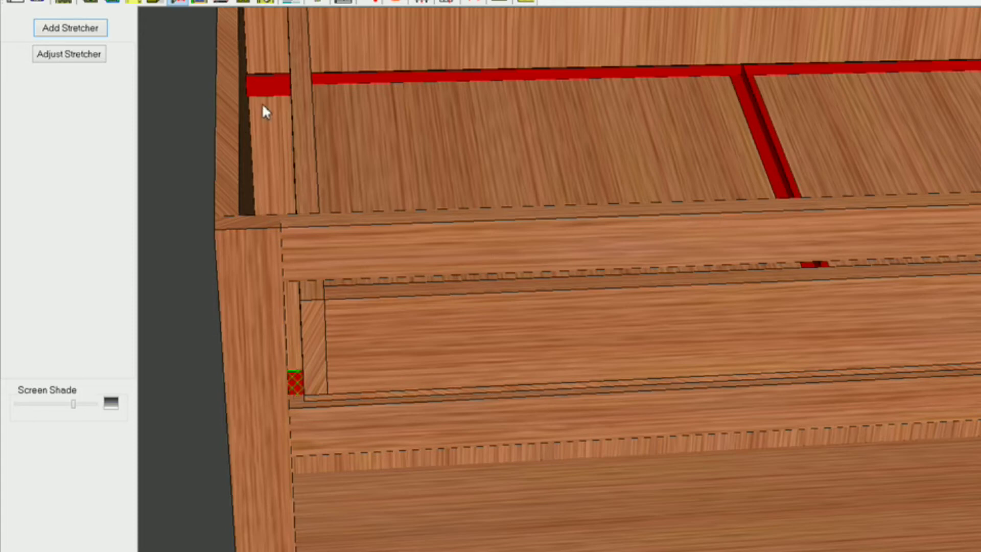
Step: Add a second 1" dummy-material front-back stretcher with Left-Right Orientation between the same two left-right stretchers
{"action": "left_click", "coordinate": [267, 79]}
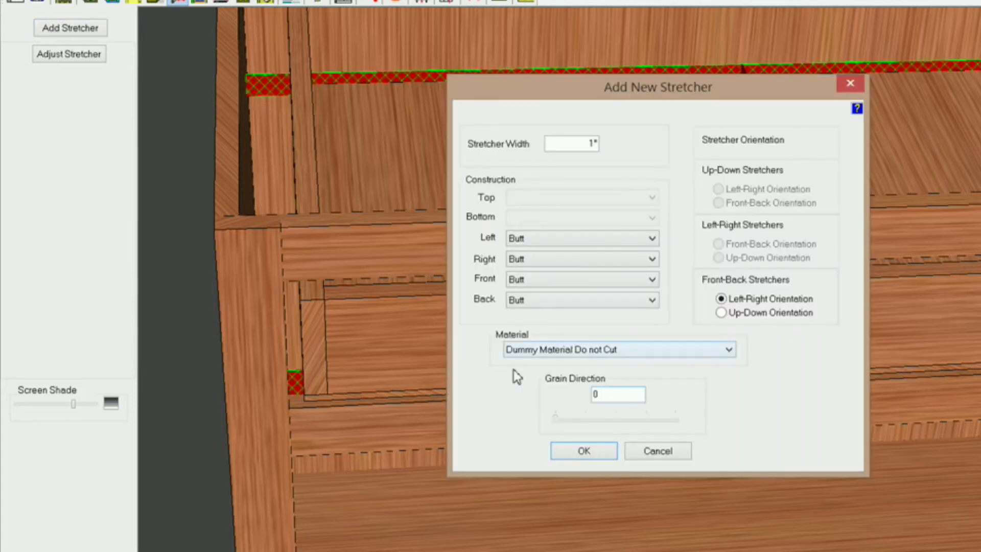
{"action": "left_click", "coordinate": [578, 453]}
{"action": "middle_click_drag", "start_coordinate": [569, 170], "coordinate": [754, 144]}
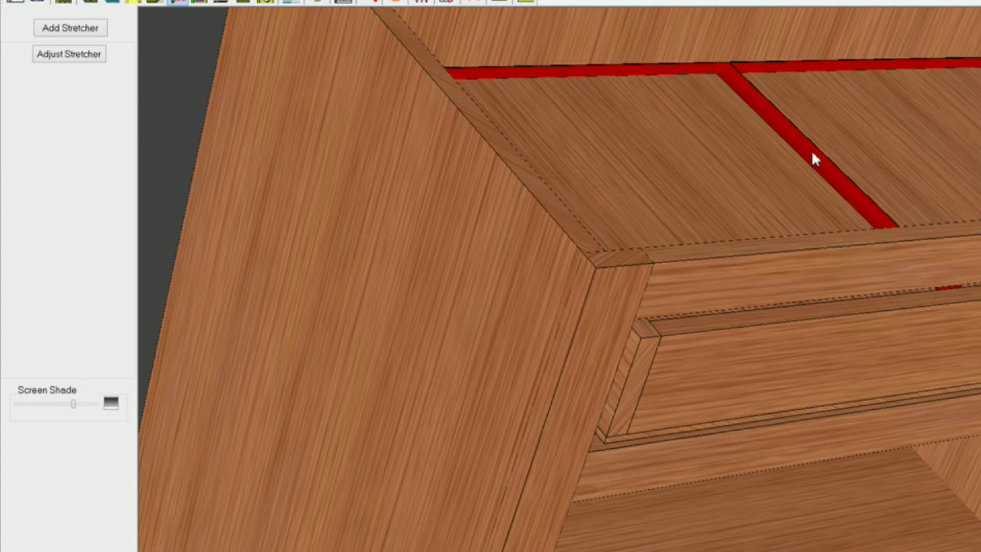
Step: Start adjusting an up-down oriented front-back stretcher and associate its Inset 2 with the Mid Rail's top
{"action": "left_click", "coordinate": [57, 55]}
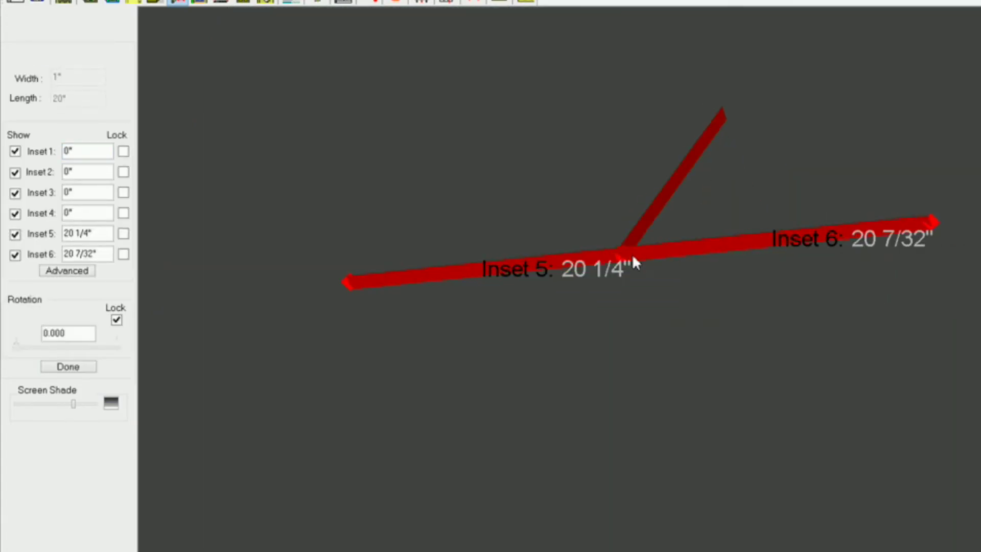
{"action": "left_click", "coordinate": [71, 270]}
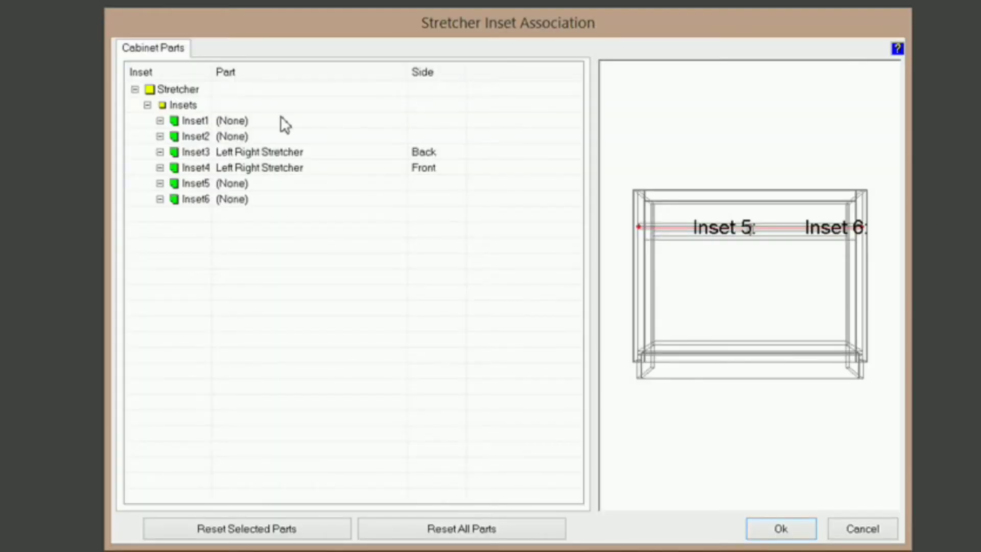
{"action": "left_click", "coordinate": [271, 138]}
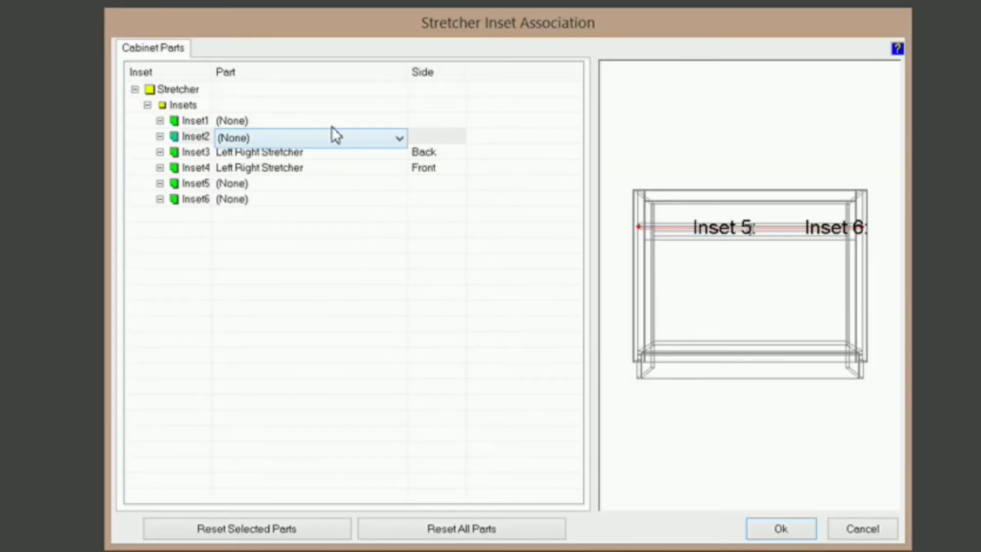
{"action": "left_click", "coordinate": [399, 138]}
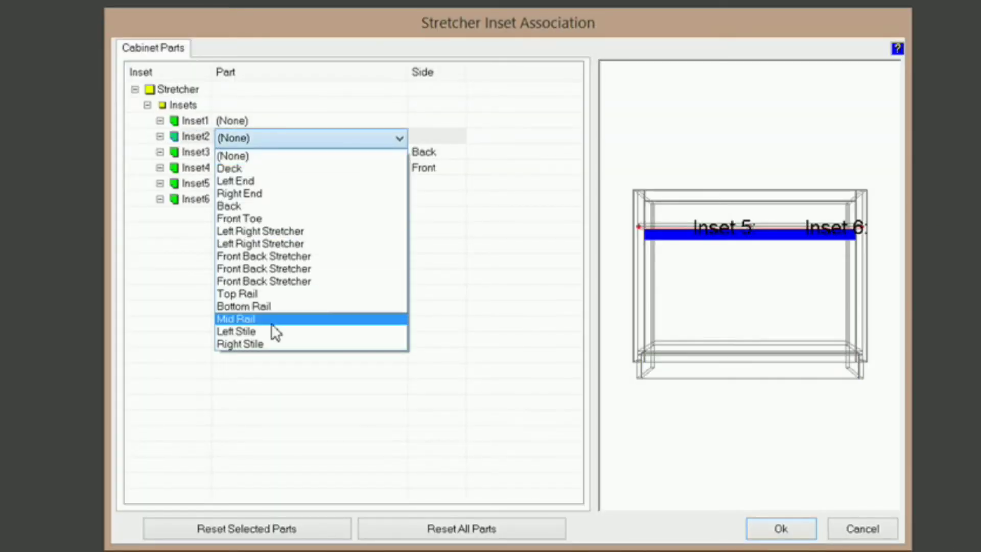
{"action": "left_click", "coordinate": [240, 319]}
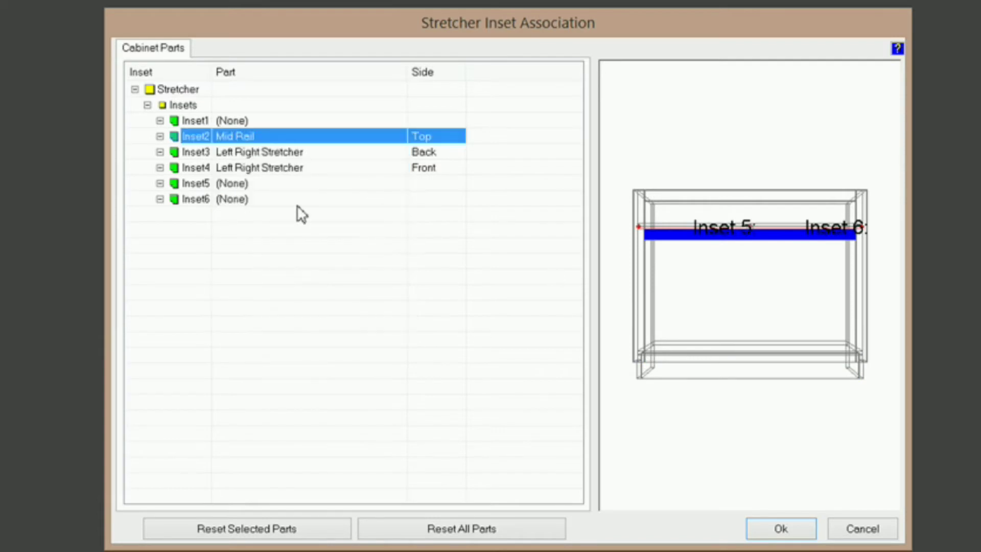
Step: Examine the stretcher's orientation and its position relative to the Mid Rail in the preview
{"action": "left_click_drag", "start_coordinate": [716, 278], "coordinate": [707, 238]}
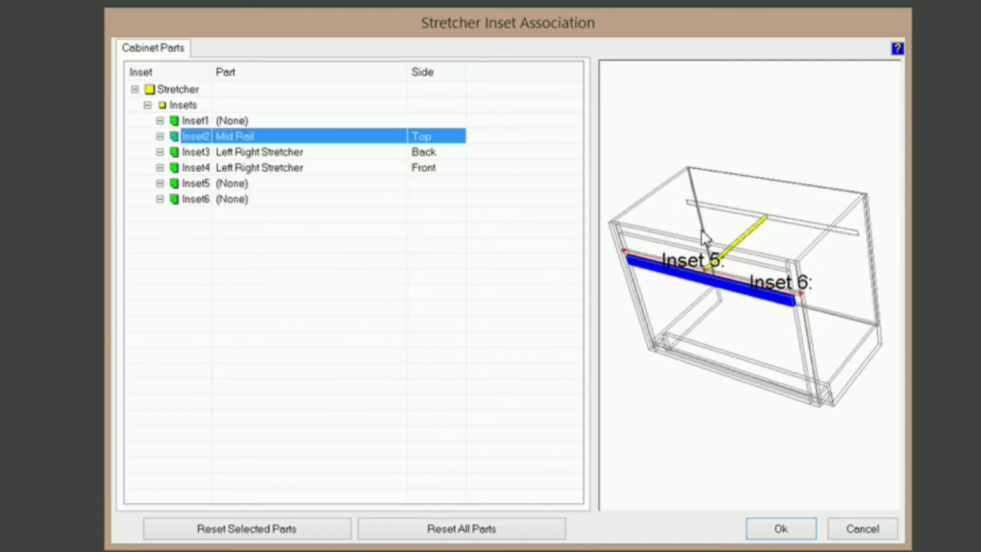
{"action": "scroll", "coordinate": [726, 399], "scroll_direction": "up", "scroll_amount": 5}
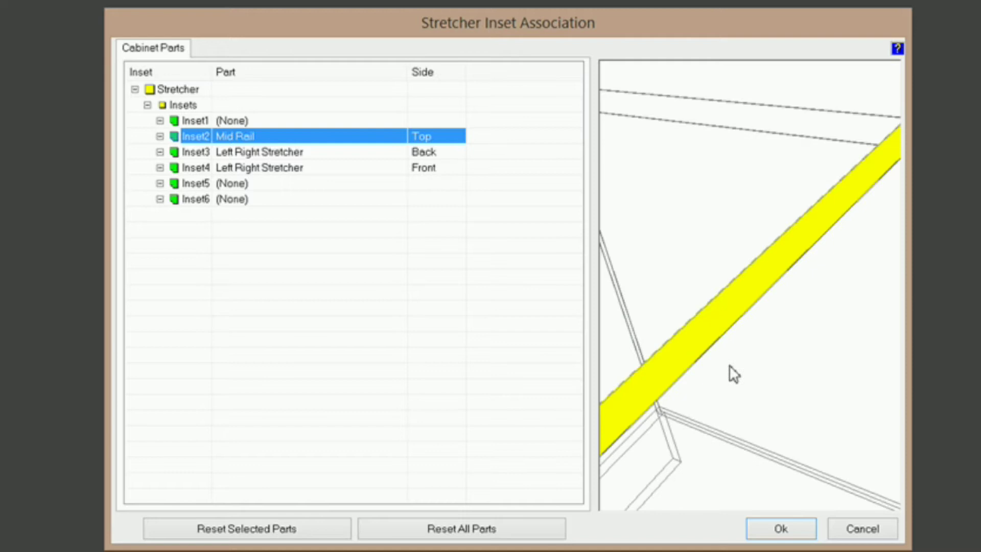
{"action": "scroll", "coordinate": [761, 352], "scroll_direction": "down", "scroll_amount": 3}
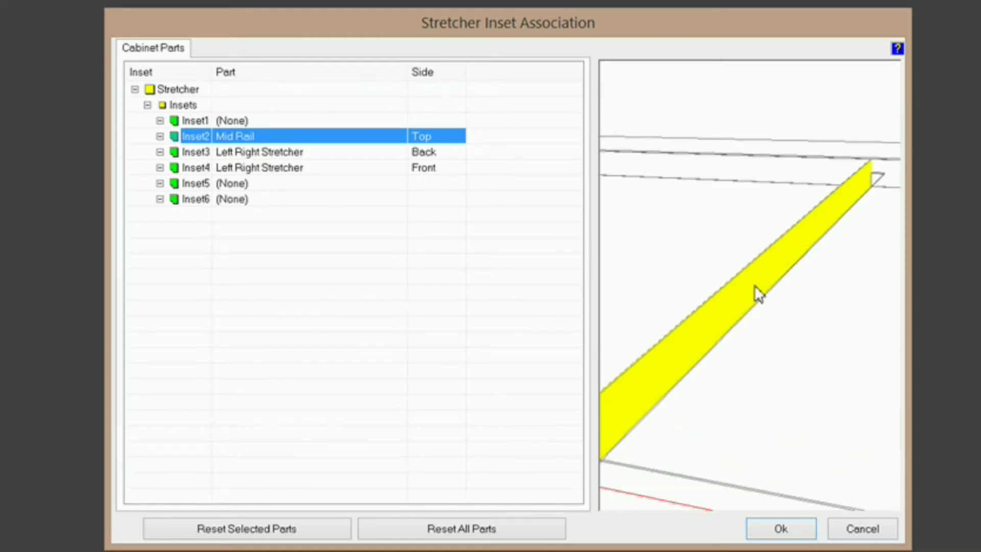
{"action": "left_click_drag", "start_coordinate": [673, 289], "coordinate": [769, 285]}
{"action": "left_click_drag", "start_coordinate": [673, 285], "coordinate": [682, 164]}
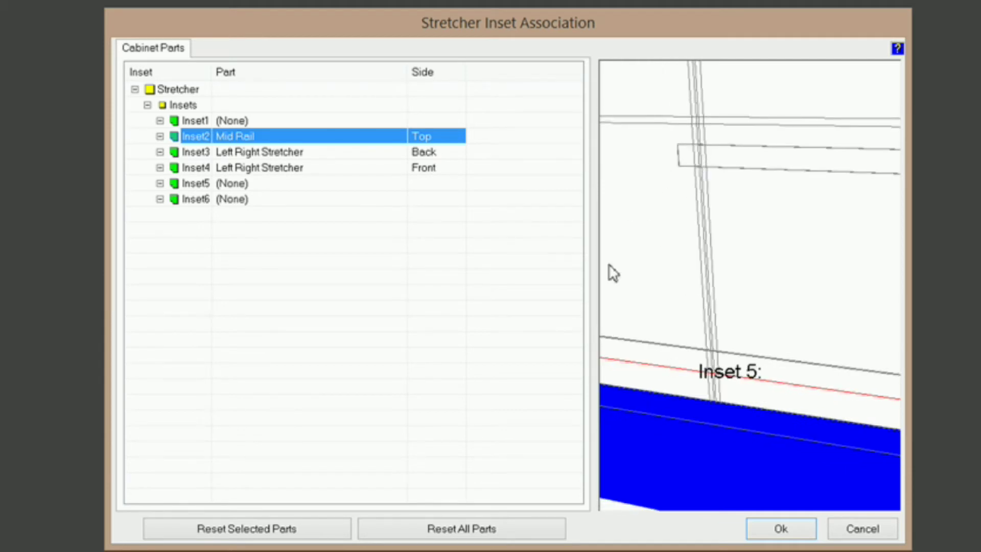
{"action": "scroll", "coordinate": [622, 278], "scroll_direction": "up", "scroll_amount": 5}
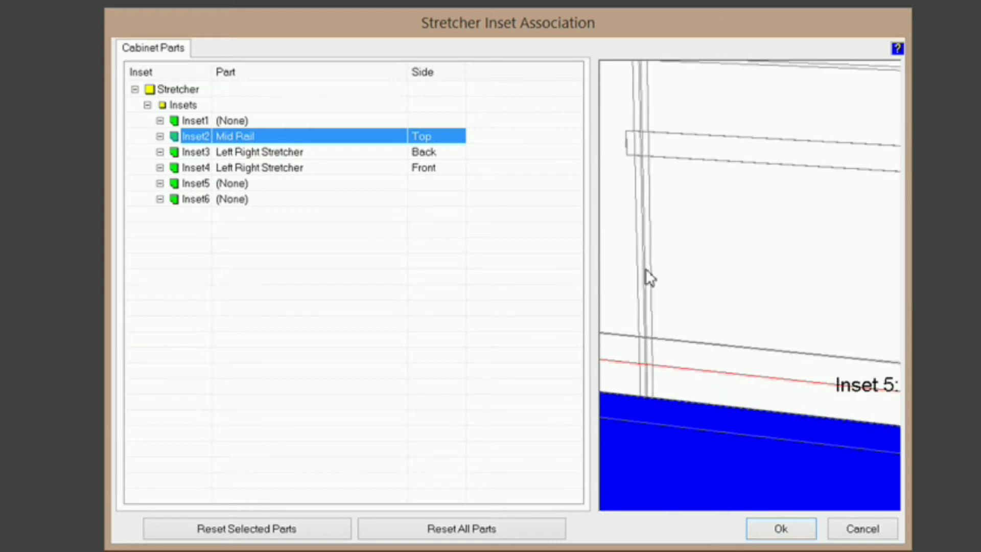
{"action": "middle_click_drag", "start_coordinate": [708, 237], "coordinate": [633, 274]}
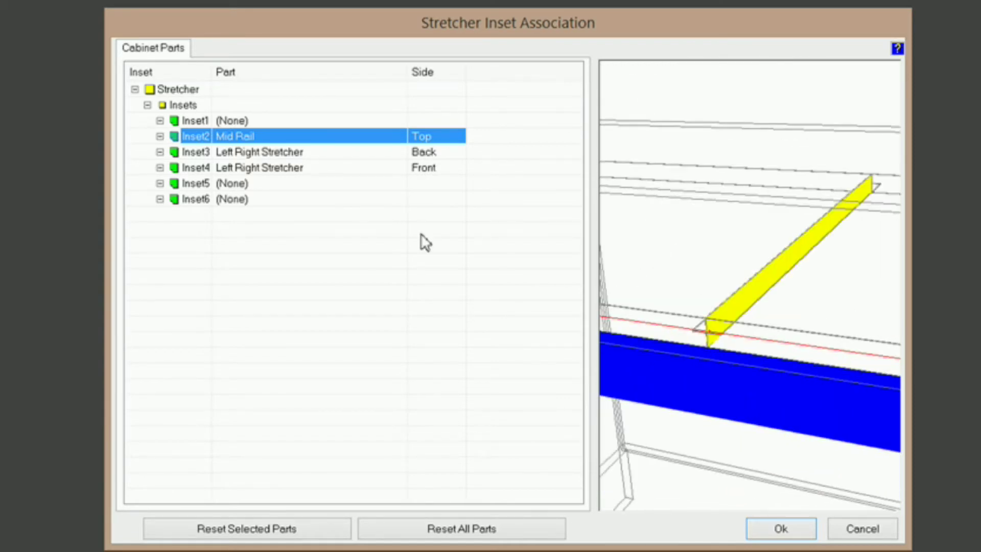
Step: Associate the stretcher's Inset 6 with the Left Stile's right side and apply the inset associations
{"action": "left_click", "coordinate": [225, 201]}
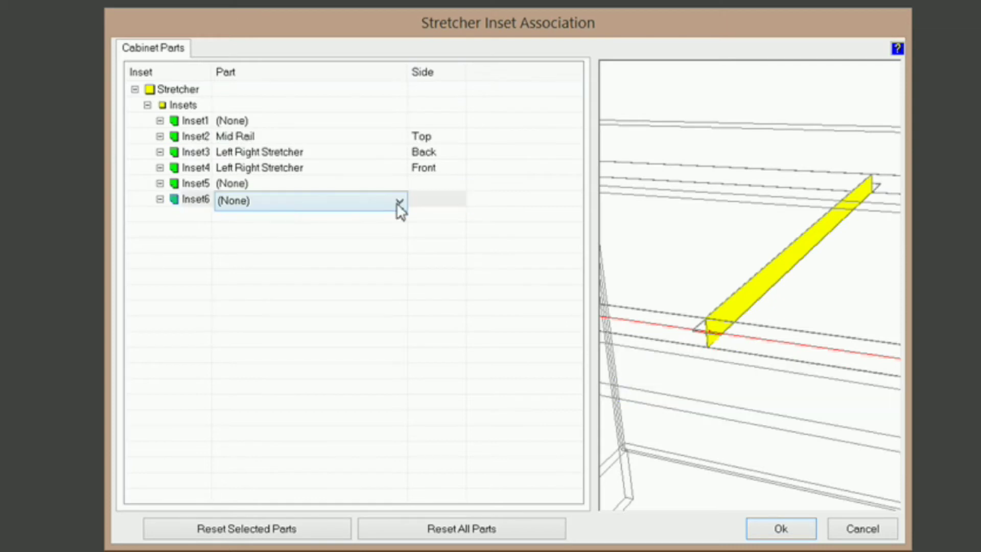
{"action": "left_click", "coordinate": [400, 203]}
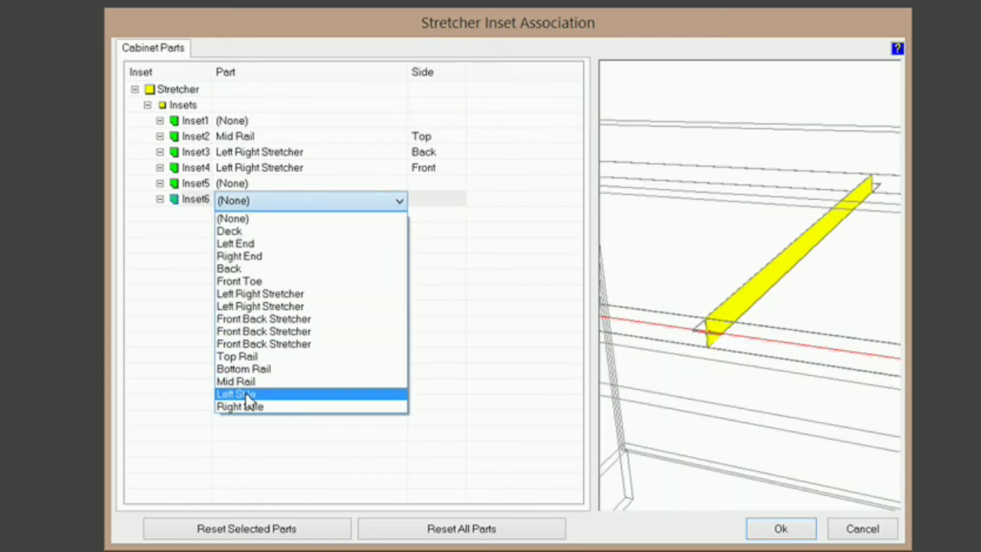
{"action": "left_click", "coordinate": [245, 392]}
{"action": "left_click", "coordinate": [447, 202]}
{"action": "left_click", "coordinate": [456, 200]}
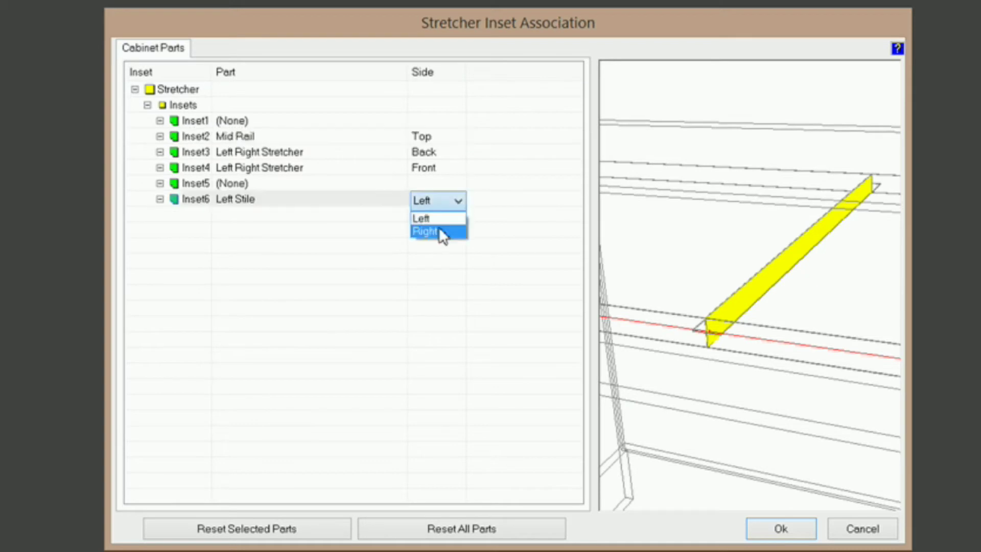
{"action": "left_click", "coordinate": [440, 228]}
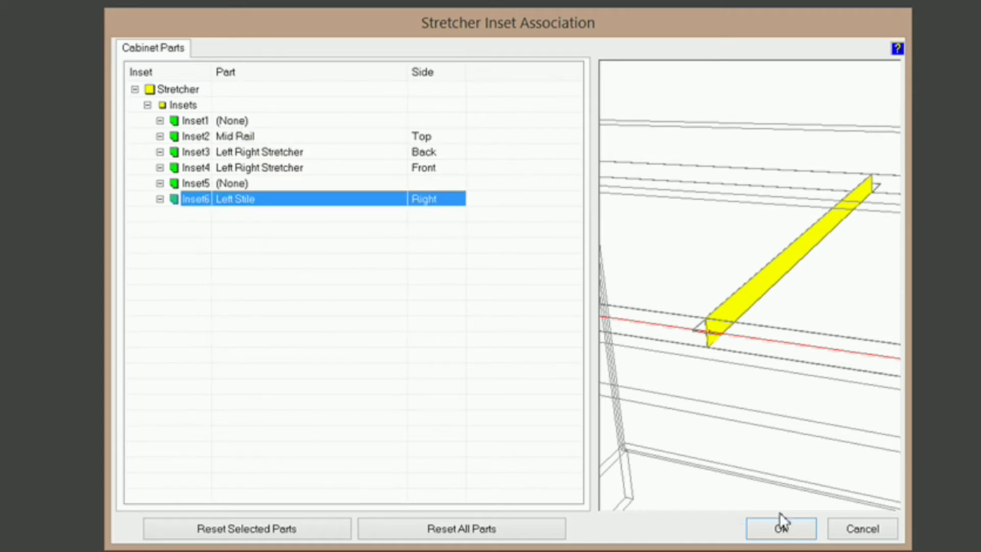
{"action": "left_click", "coordinate": [781, 526]}
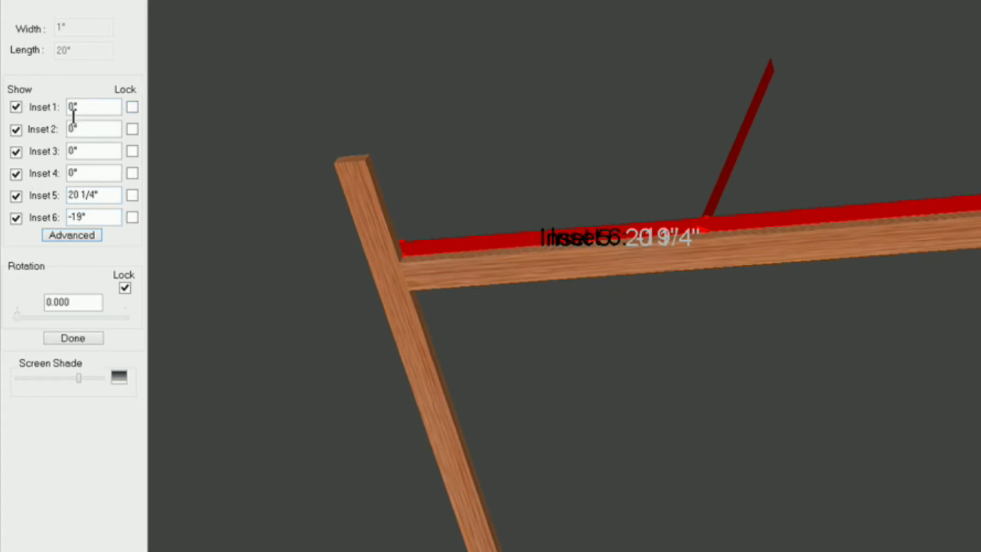
Step: Lock the stretcher's Inset 1 and Inset 2 at 0", set and lock Inset 6 from the Left Stile, and finish the adjustment
{"action": "left_click", "coordinate": [133, 109]}
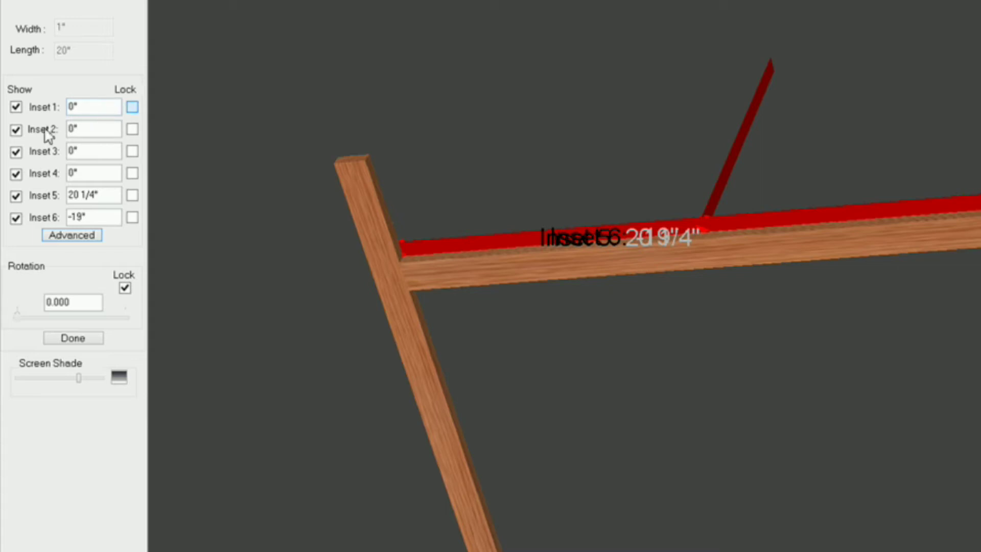
{"action": "left_click", "coordinate": [132, 130]}
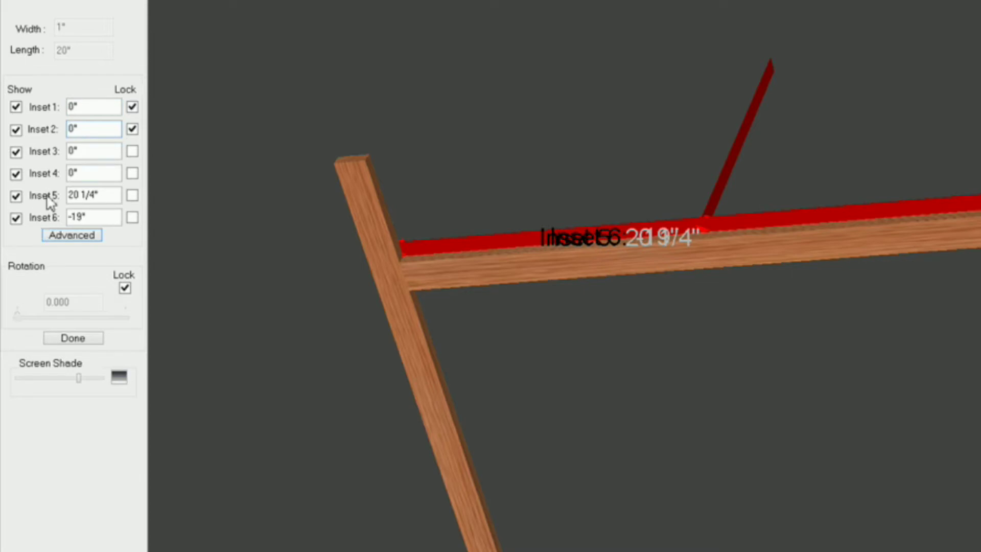
{"action": "left_click", "coordinate": [94, 218]}
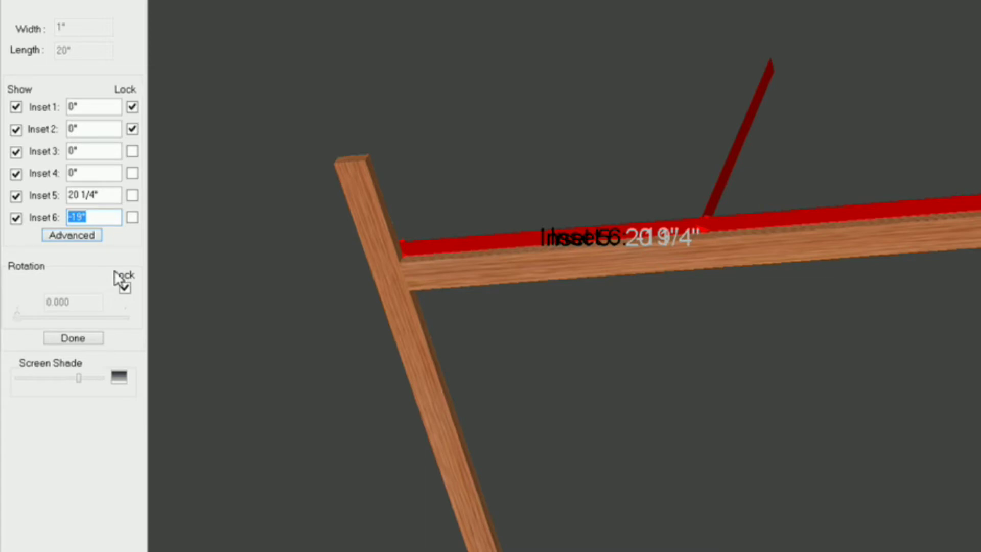
{"action": "type", "text": "-"}
{"action": "left_click", "coordinate": [133, 218]}
{"action": "left_click", "coordinate": [73, 338]}
Step: Check the adjusted stretcher's position against the left stile's inner edge and the drawer box side
{"action": "scroll", "coordinate": [410, 244], "scroll_direction": "up", "scroll_amount": 2}
{"action": "middle_click_drag", "start_coordinate": [431, 228], "coordinate": [503, 145]}
{"action": "scroll", "coordinate": [498, 215], "scroll_direction": "up", "scroll_amount": 3}
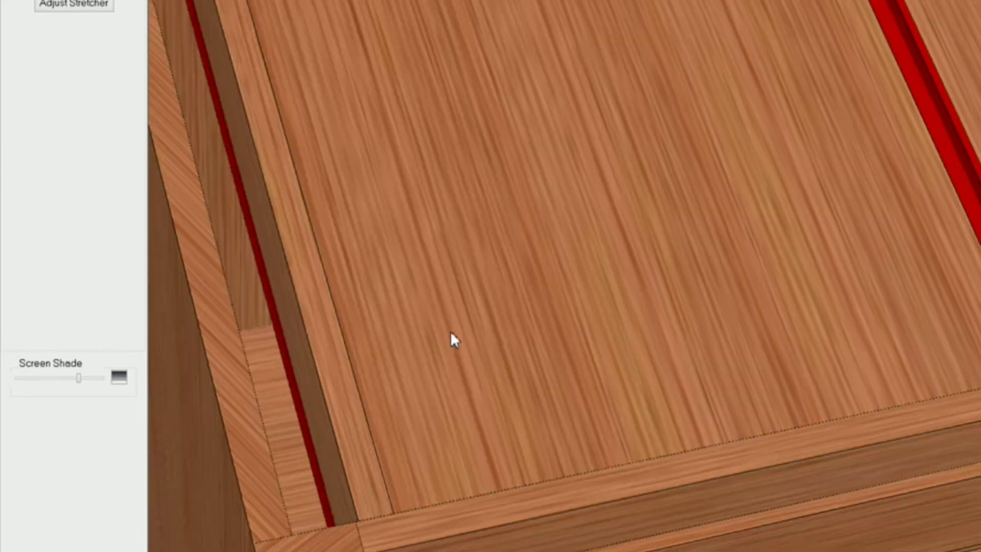
{"action": "scroll", "coordinate": [454, 338], "scroll_direction": "up", "scroll_amount": 2}
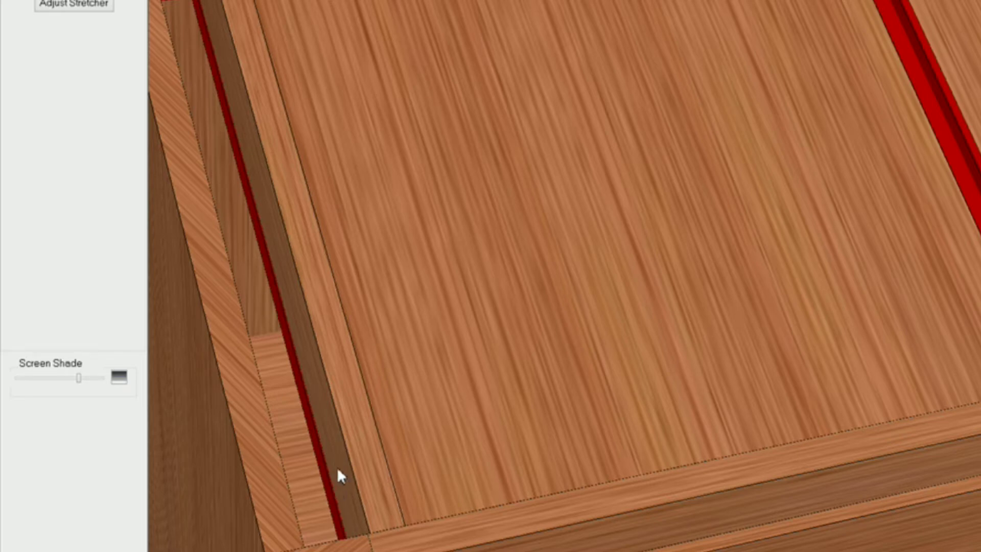
{"action": "mouse_move", "coordinate": [360, 493]}
{"action": "middle_mouse_down"}
{"action": "mouse_move", "coordinate": [353, 485]}
{"action": "mouse_move", "coordinate": [346, 494]}
{"action": "middle_mouse_up"}
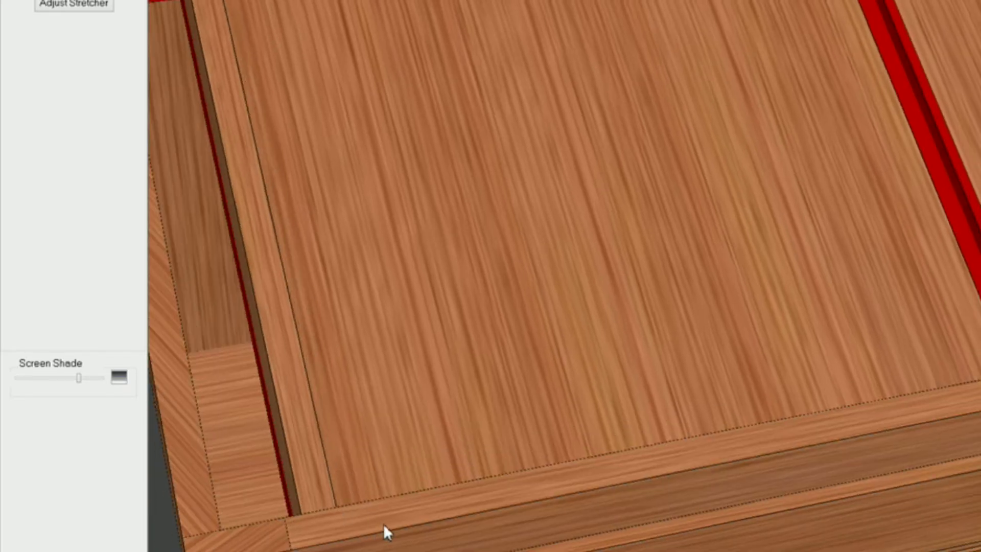
Step: Select the right-hand one of the two central front-back stretchers for adjustment and open its inset associations
{"action": "scroll", "coordinate": [332, 302], "scroll_direction": "down", "scroll_amount": 5}
{"action": "scroll", "coordinate": [777, 453], "scroll_direction": "down", "scroll_amount": 2}
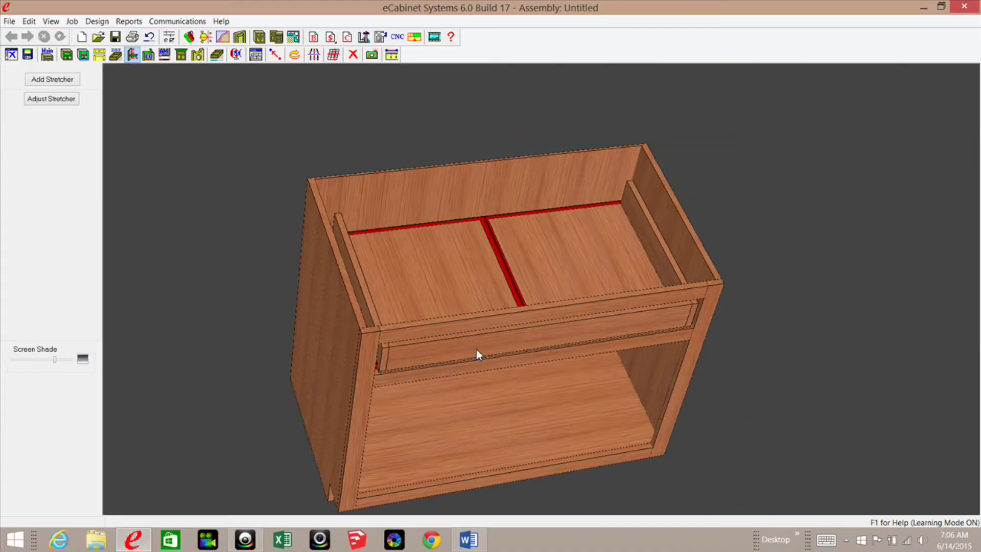
{"action": "middle_click_drag", "start_coordinate": [476, 353], "coordinate": [504, 314]}
{"action": "scroll", "coordinate": [503, 314], "scroll_direction": "up", "scroll_amount": 3}
{"action": "left_click", "coordinate": [481, 347]}
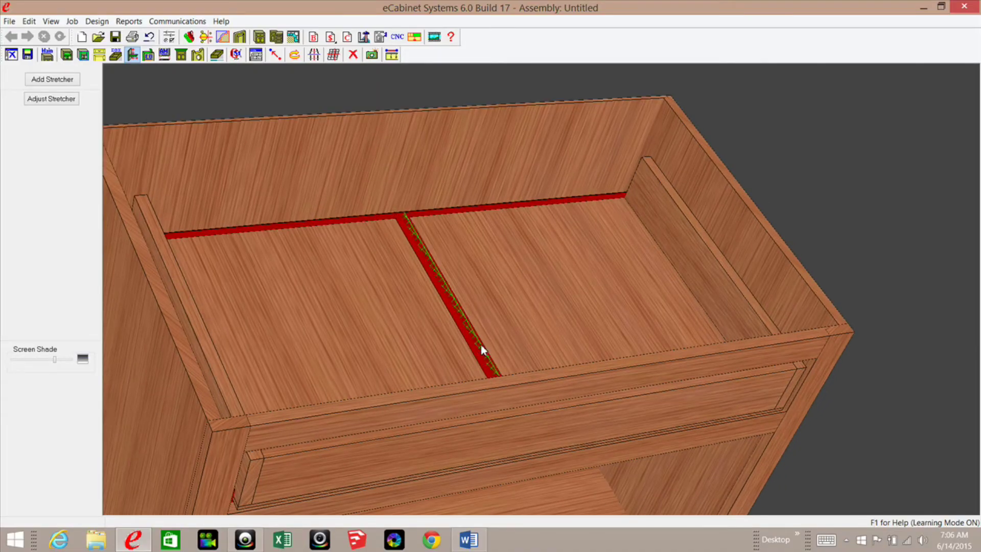
{"action": "left_click", "coordinate": [50, 98]}
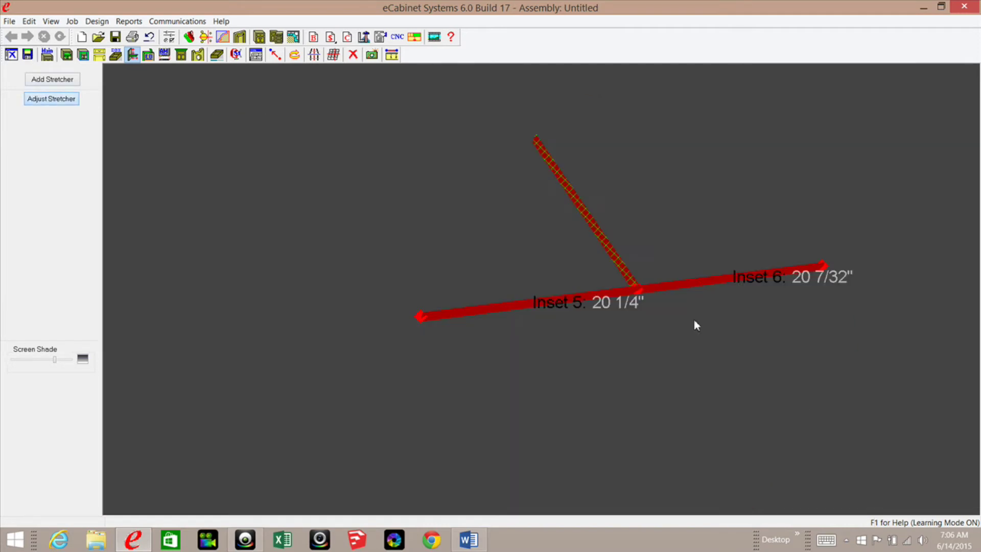
{"action": "left_click", "coordinate": [51, 262]}
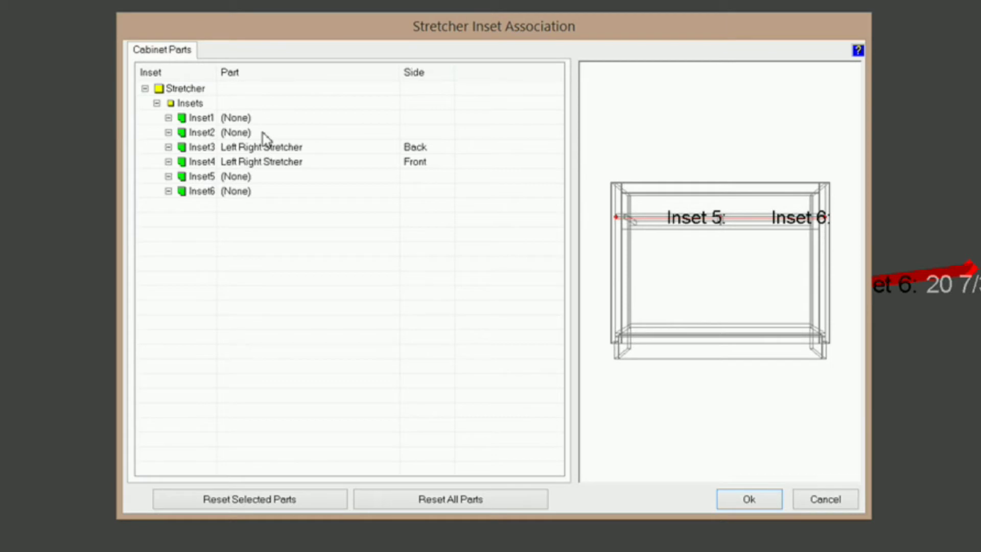
Step: Associate the stretcher's Inset 2 with the top side of the Bottom Rail and check the choice in the preview
{"action": "left_click", "coordinate": [264, 134]}
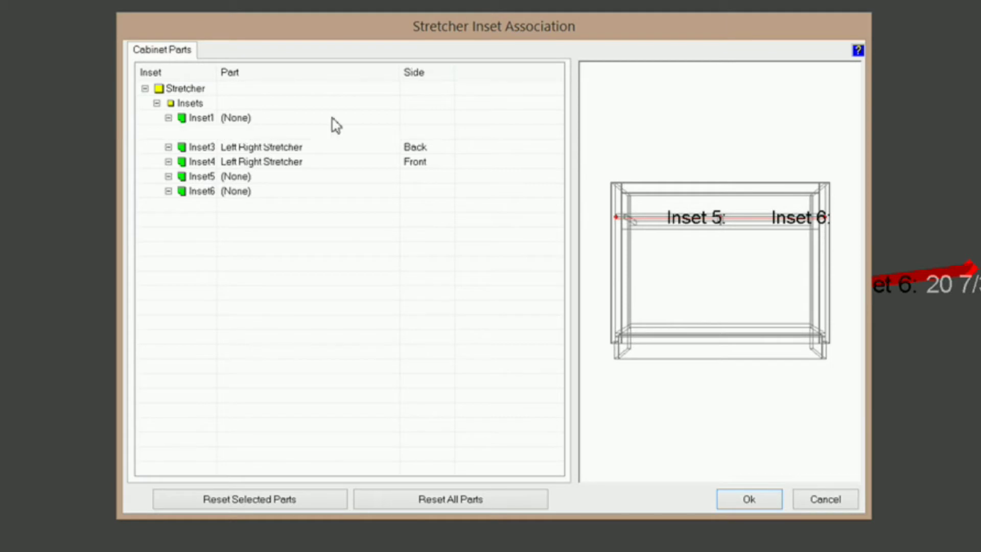
{"action": "left_click", "coordinate": [393, 134]}
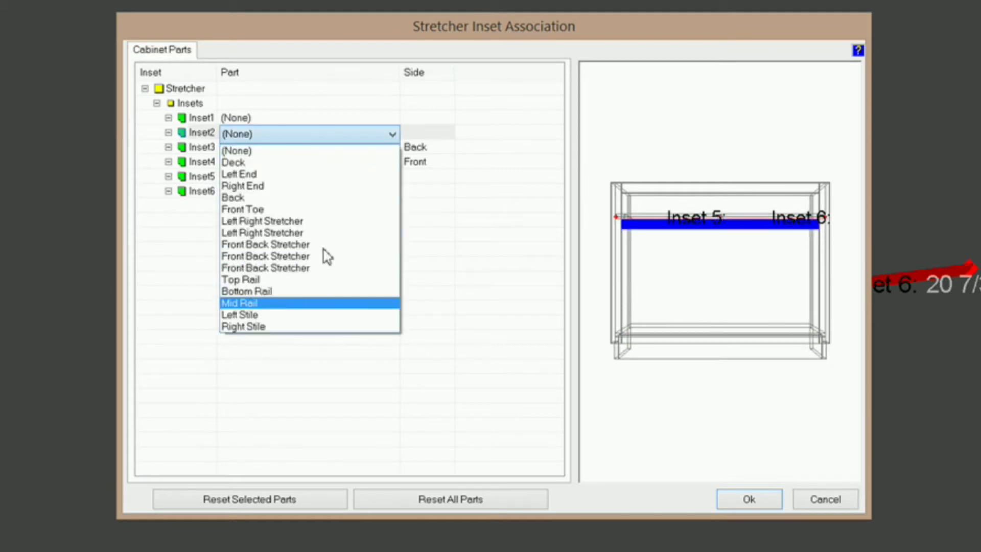
{"action": "left_click", "coordinate": [265, 291]}
{"action": "left_click_drag", "start_coordinate": [755, 265], "coordinate": [821, 300]}
{"action": "left_click_drag", "start_coordinate": [666, 137], "coordinate": [629, 205]}
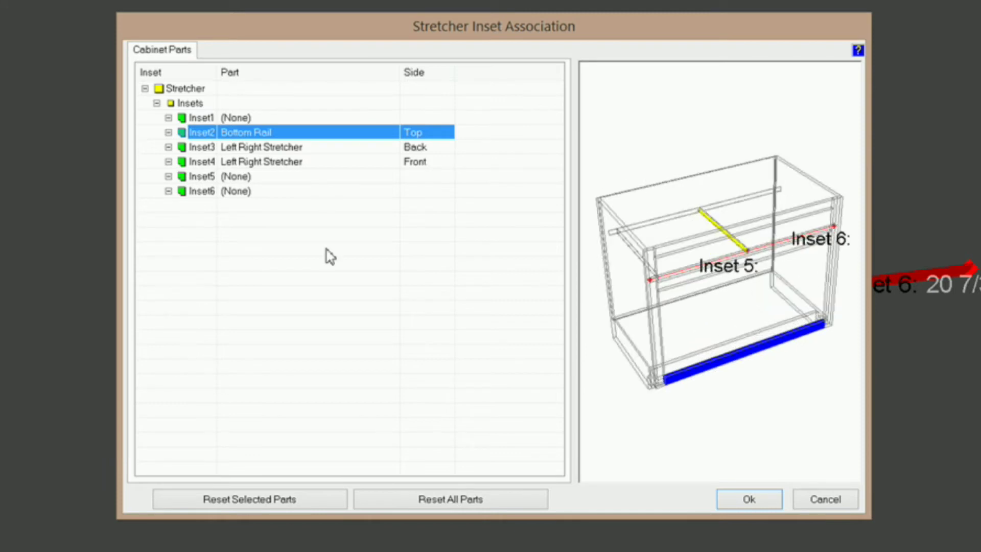
Step: Associate the stretcher's Inset 5 with the Right Stile's left side and apply the inset associations
{"action": "left_click", "coordinate": [194, 177]}
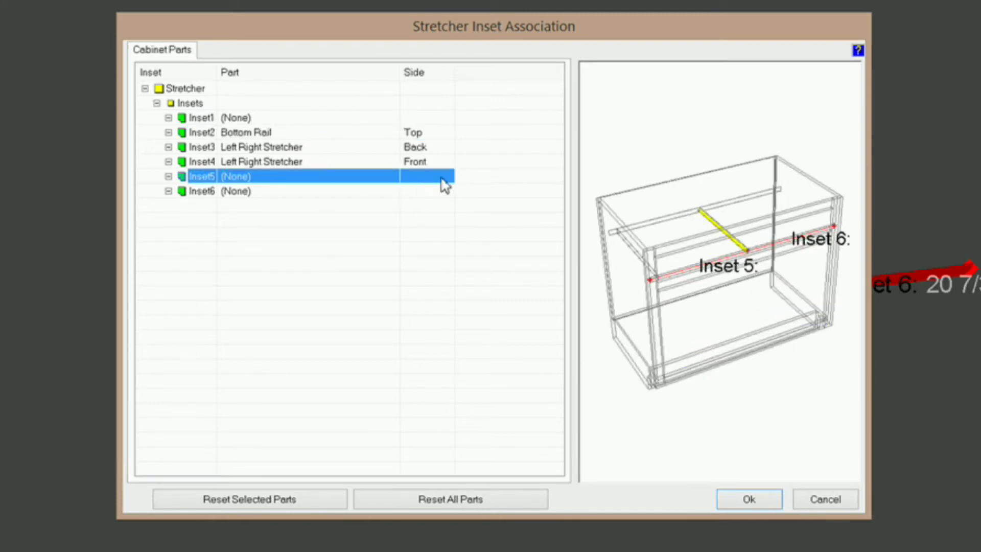
{"action": "left_click", "coordinate": [281, 179]}
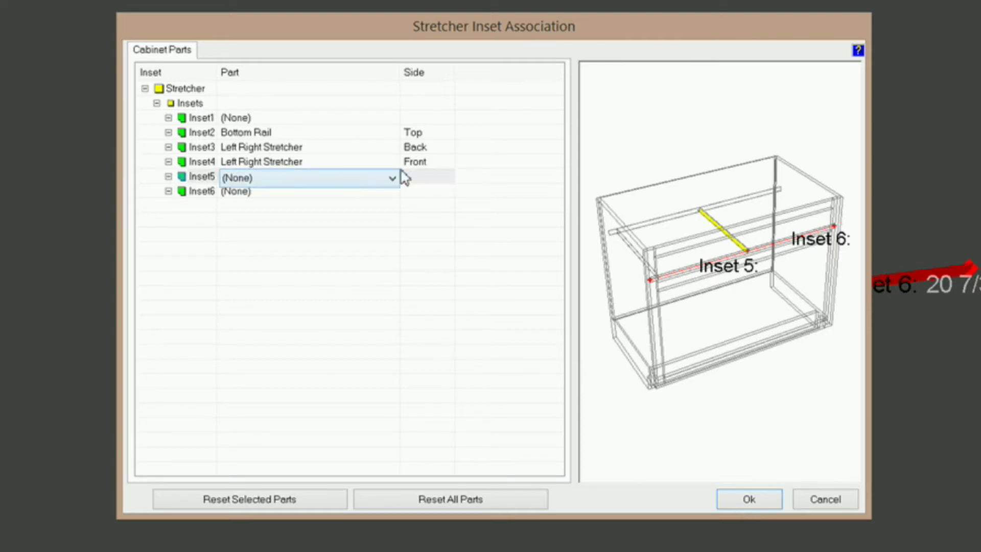
{"action": "left_click", "coordinate": [392, 177]}
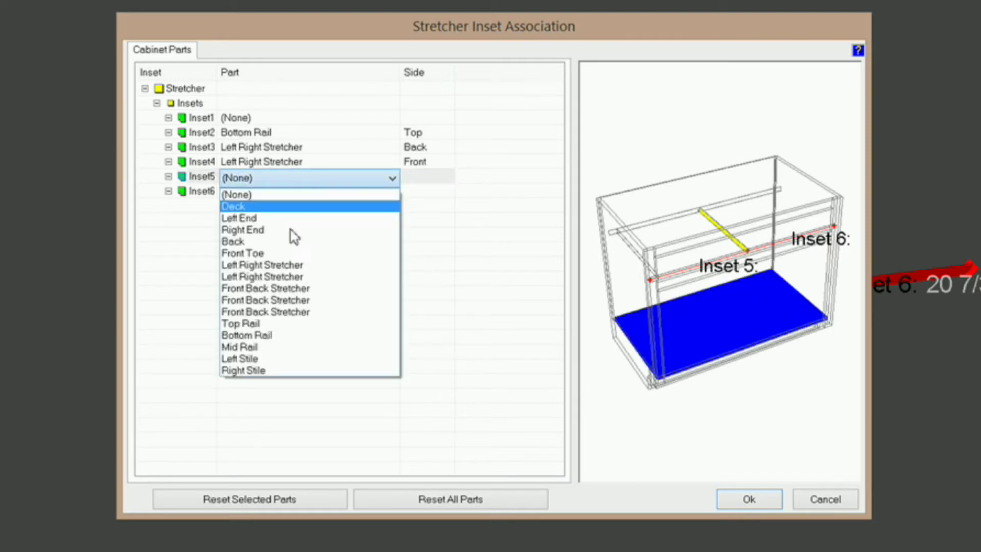
{"action": "left_click", "coordinate": [277, 371]}
{"action": "left_click", "coordinate": [440, 179]}
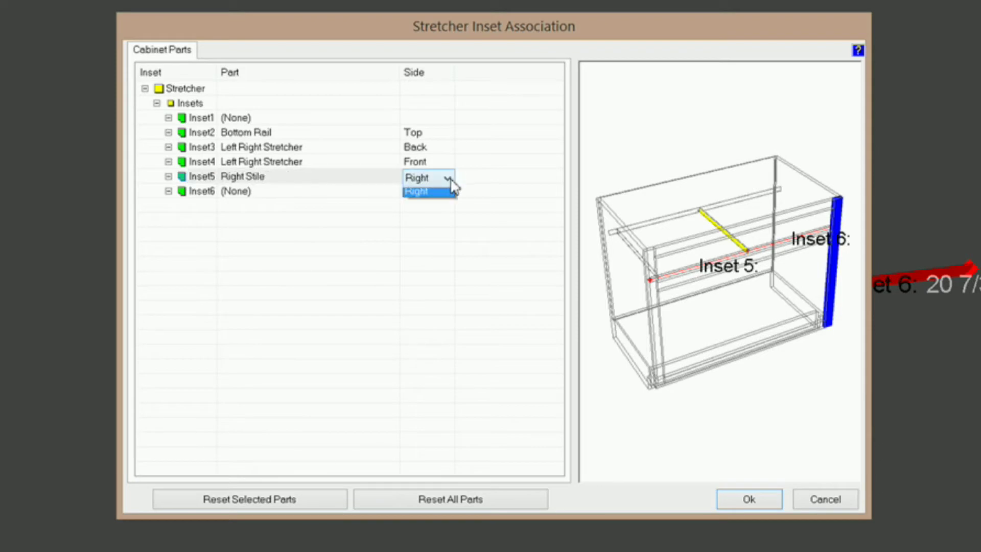
{"action": "left_click", "coordinate": [439, 193]}
{"action": "left_click", "coordinate": [740, 505]}
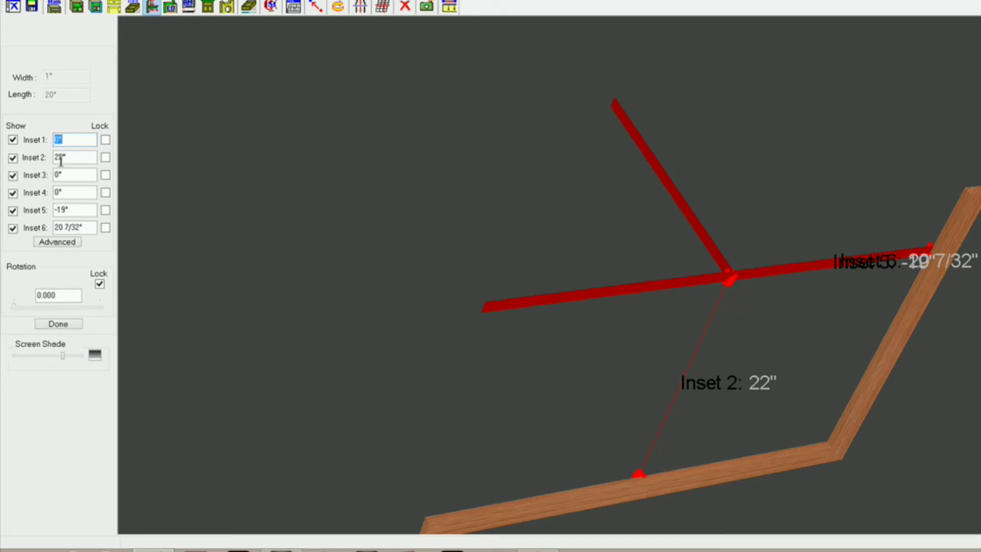
Step: Reassign the stretcher's Inset 2 to the Mid Rail's top side and apply the inset associations
{"action": "left_click", "coordinate": [58, 243]}
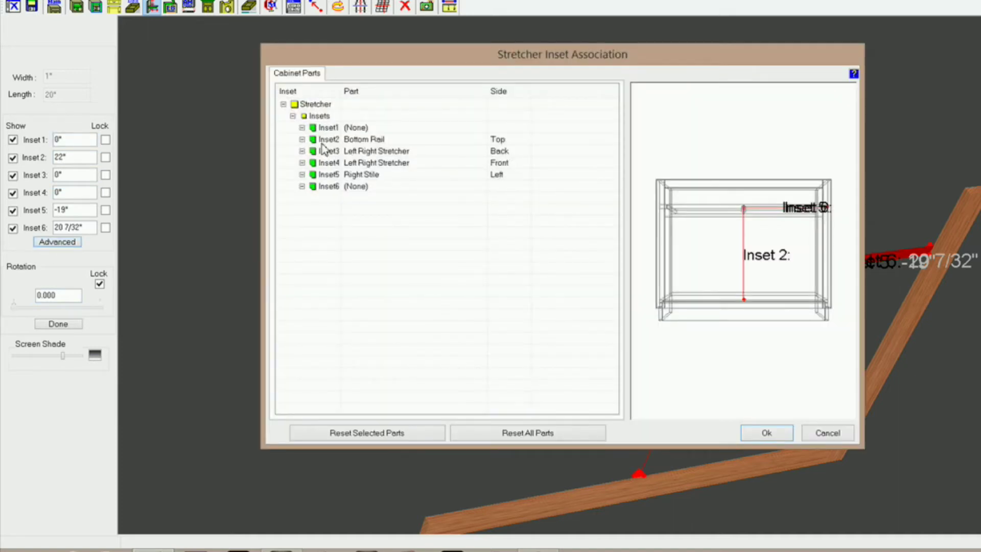
{"action": "left_click", "coordinate": [408, 140]}
{"action": "left_click", "coordinate": [481, 141]}
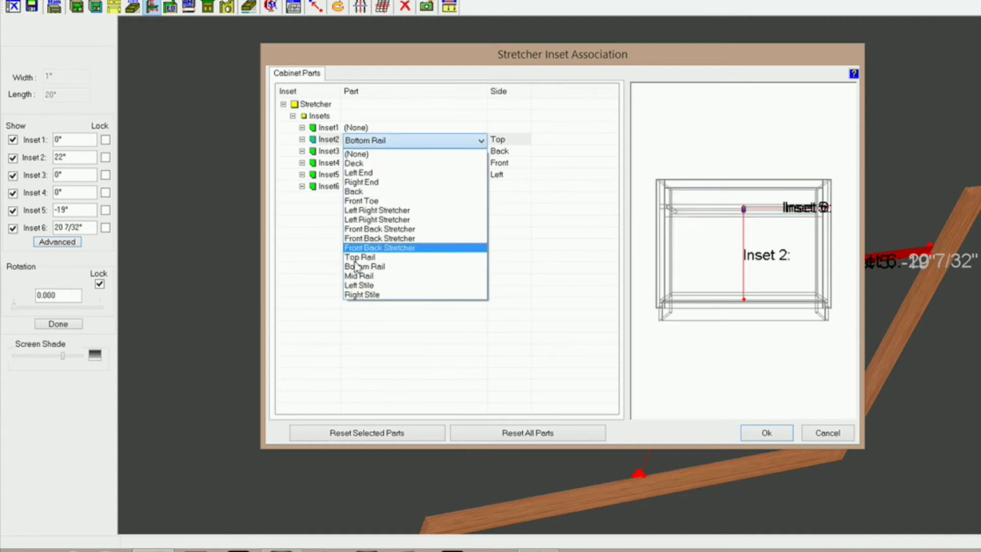
{"action": "left_click", "coordinate": [356, 277]}
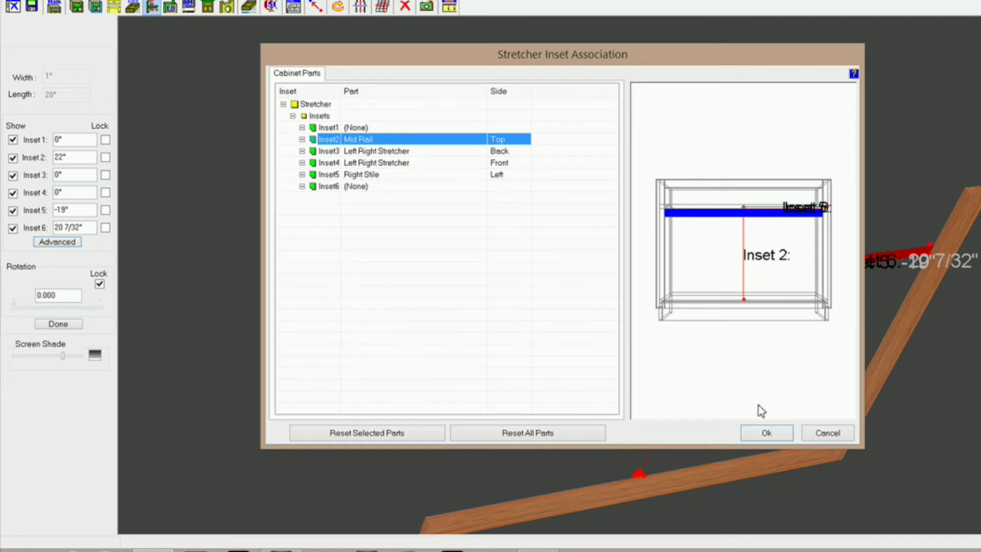
{"action": "left_click", "coordinate": [776, 435]}
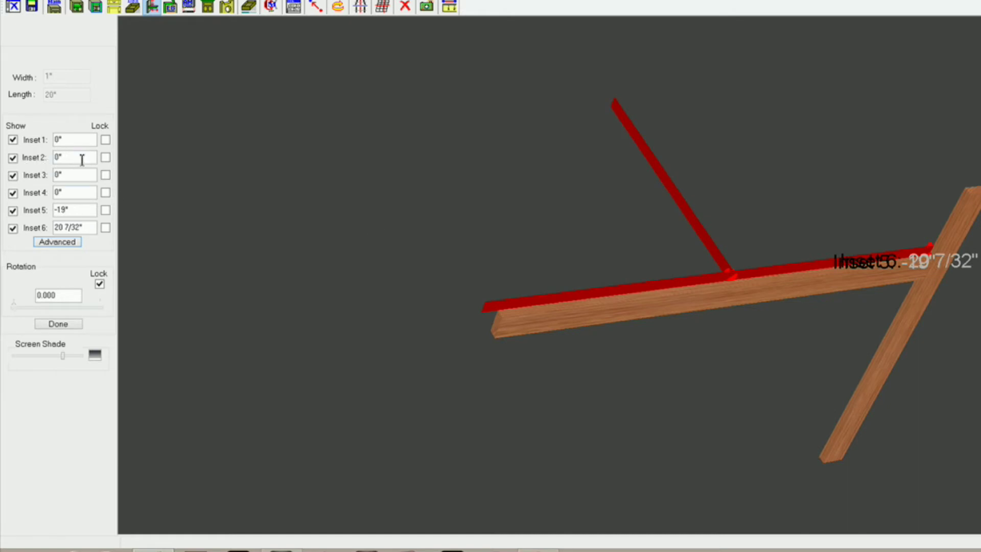
Step: Lock Inset 2 at 0", set and lock Inset 5 at -0 1/2" from the Right Stile, and finish the adjustment
{"action": "left_click", "coordinate": [106, 158]}
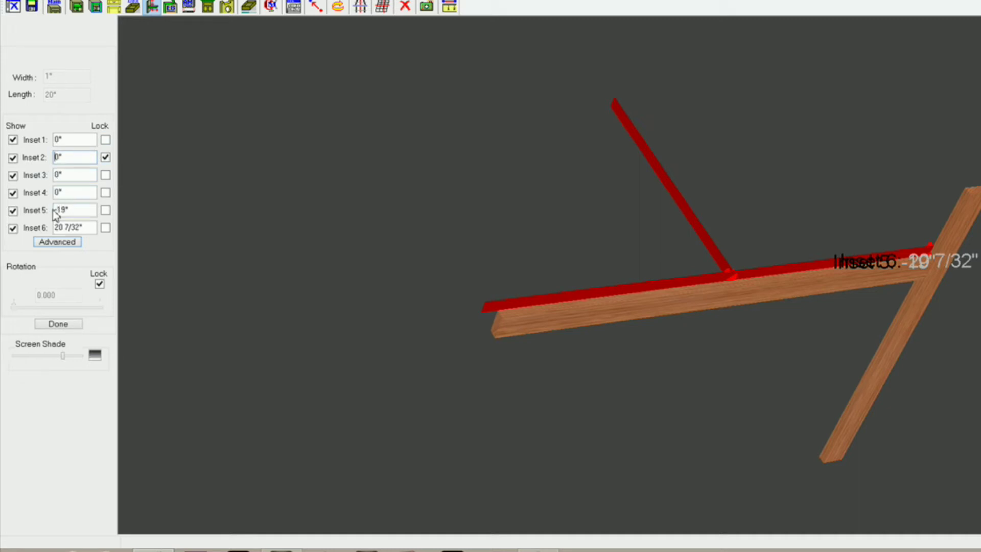
{"action": "left_click_drag", "start_coordinate": [81, 210], "coordinate": [2, 199]}
{"action": "type", "text": "-"}
{"action": "left_click", "coordinate": [106, 210]}
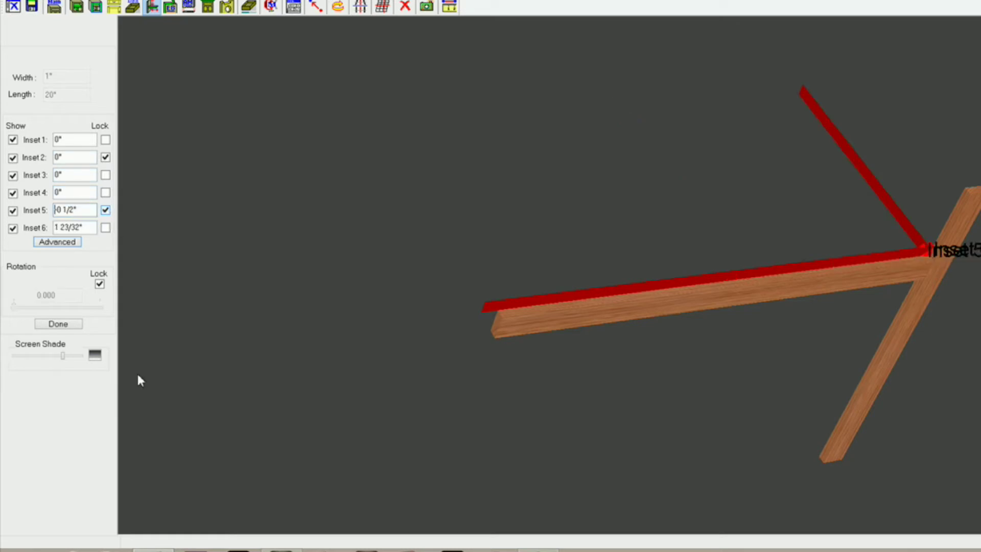
{"action": "left_click", "coordinate": [58, 324]}
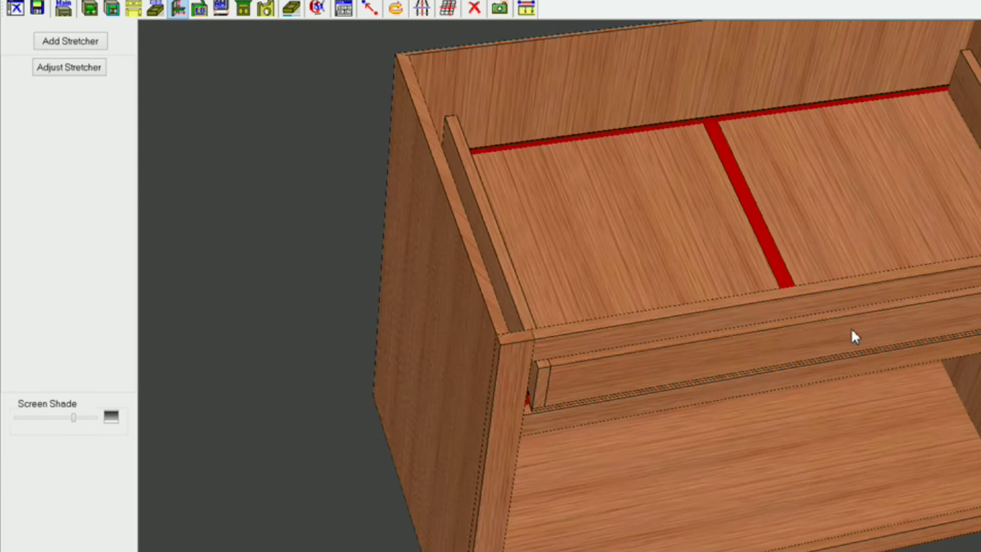
Step: Unlock Inset 1 of the front-back stretcher at the left stile and finish its adjustment
{"action": "mouse_move", "coordinate": [851, 327]}
{"action": "middle_mouse_down"}
{"action": "mouse_move", "coordinate": [792, 376]}
{"action": "mouse_move", "coordinate": [774, 278]}
{"action": "mouse_move", "coordinate": [798, 311]}
{"action": "mouse_move", "coordinate": [786, 340]}
{"action": "mouse_move", "coordinate": [765, 342]}
{"action": "mouse_move", "coordinate": [791, 360]}
{"action": "mouse_move", "coordinate": [869, 333]}
{"action": "middle_mouse_up"}
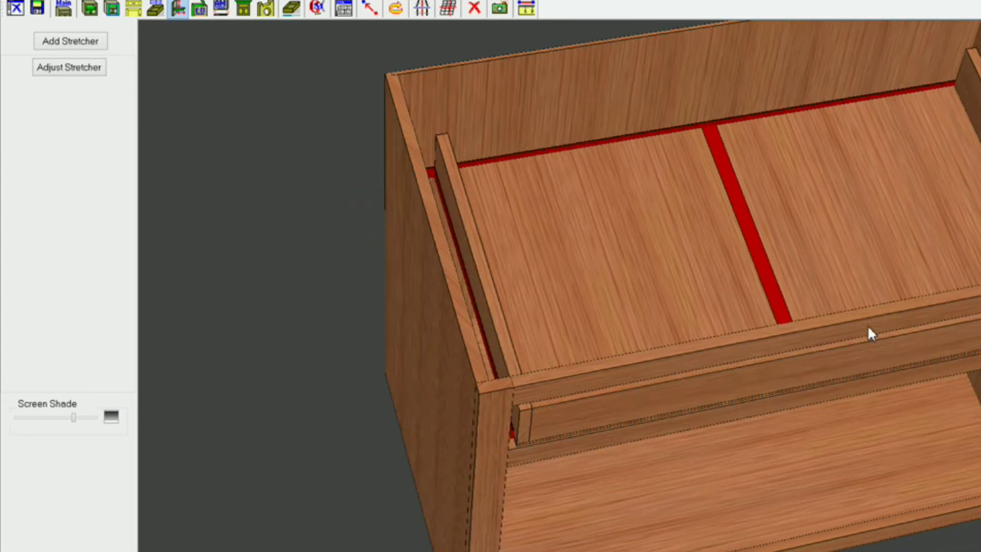
{"action": "middle_click_drag", "start_coordinate": [556, 335], "coordinate": [521, 353]}
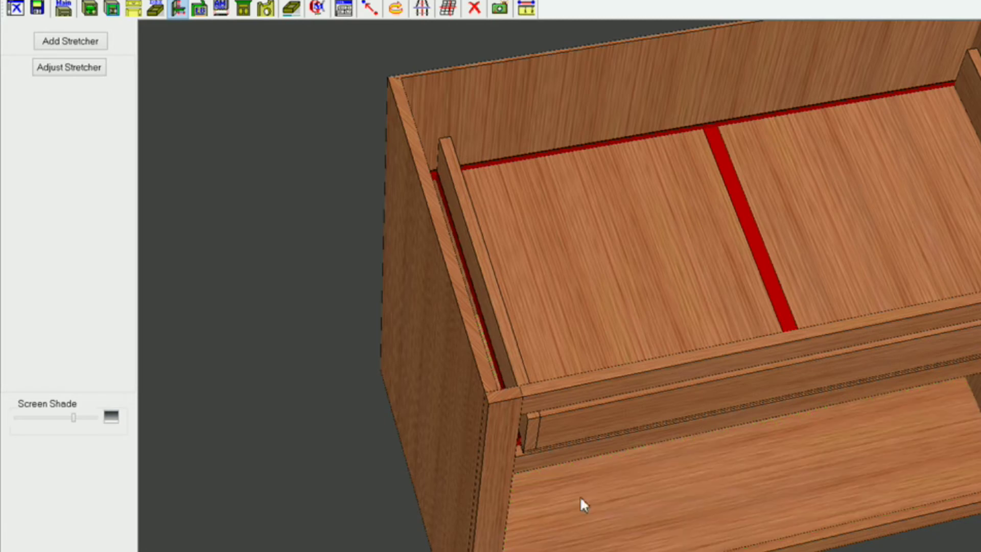
{"action": "left_click", "coordinate": [495, 363]}
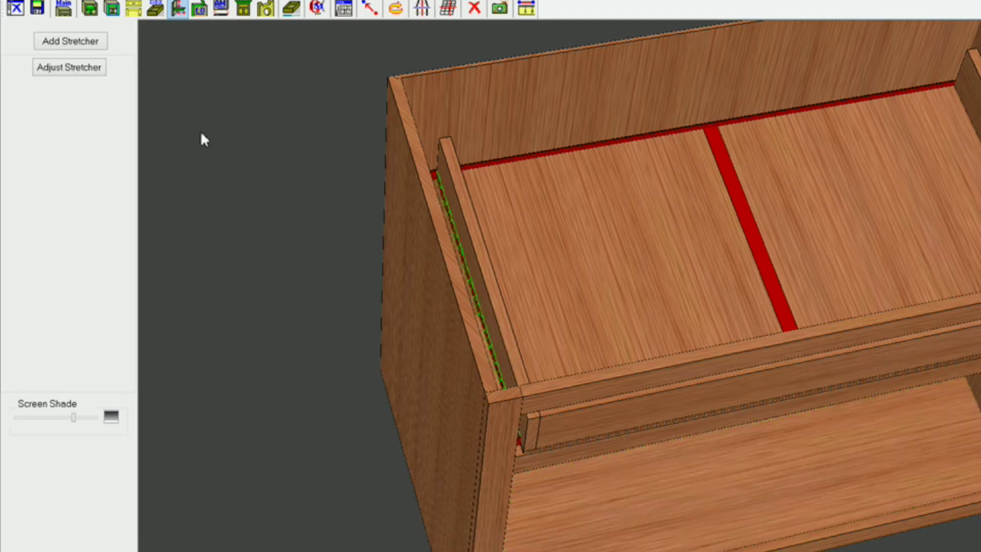
{"action": "left_click", "coordinate": [70, 68]}
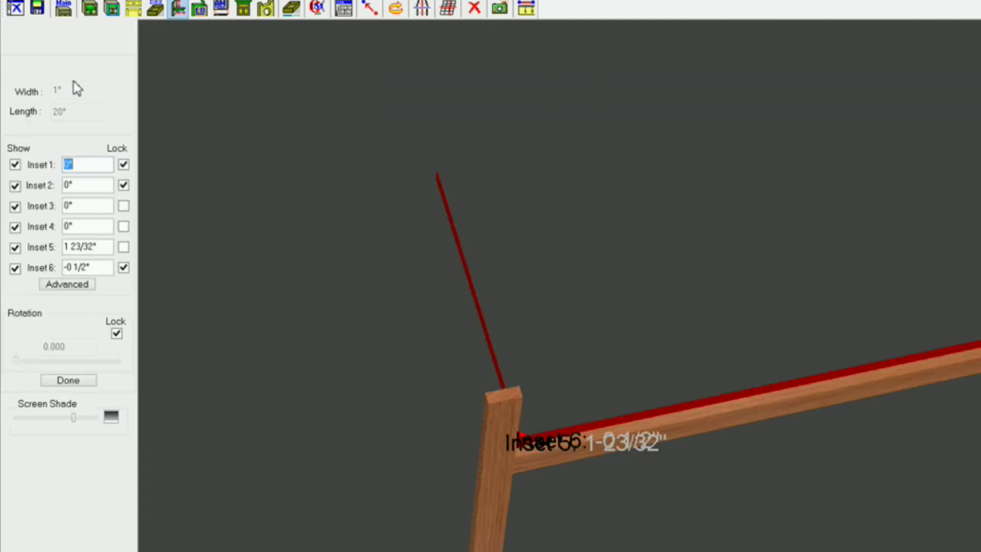
{"action": "left_click", "coordinate": [123, 165]}
{"action": "left_click", "coordinate": [77, 389]}
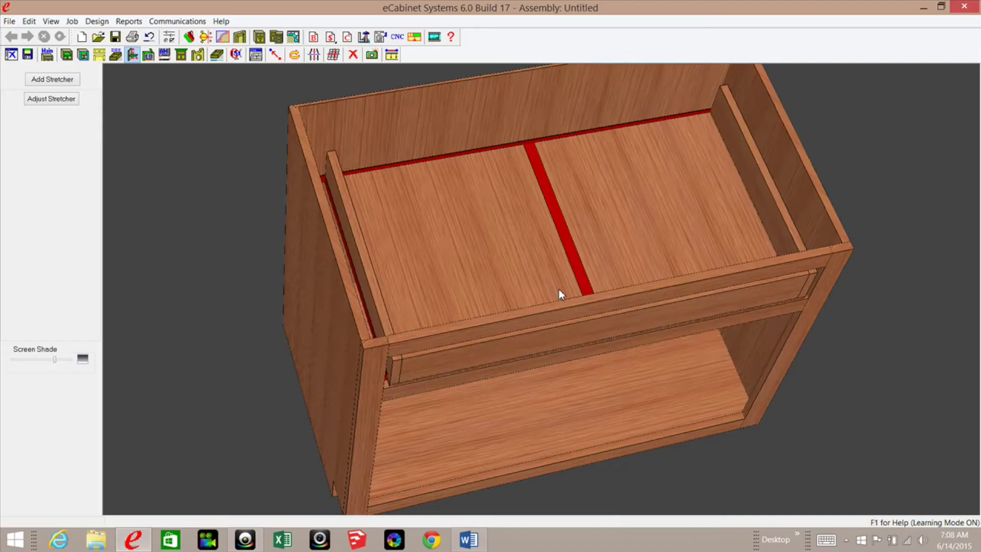
Step: Select the remaining central front-back stretcher for adjustment and open its inset associations
{"action": "middle_click_drag", "start_coordinate": [559, 289], "coordinate": [526, 280]}
{"action": "left_click", "coordinate": [523, 271]}
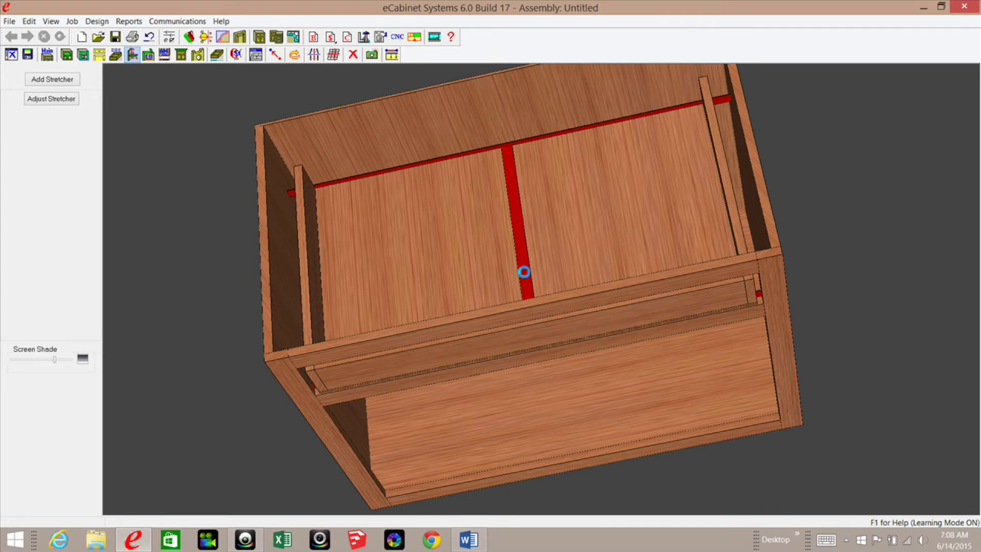
{"action": "left_click", "coordinate": [52, 98]}
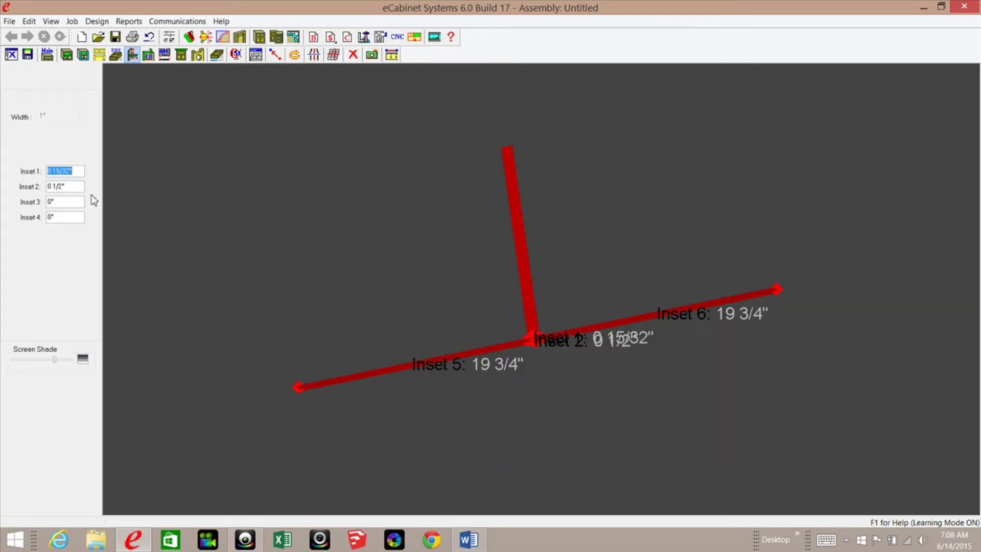
{"action": "left_click", "coordinate": [57, 261]}
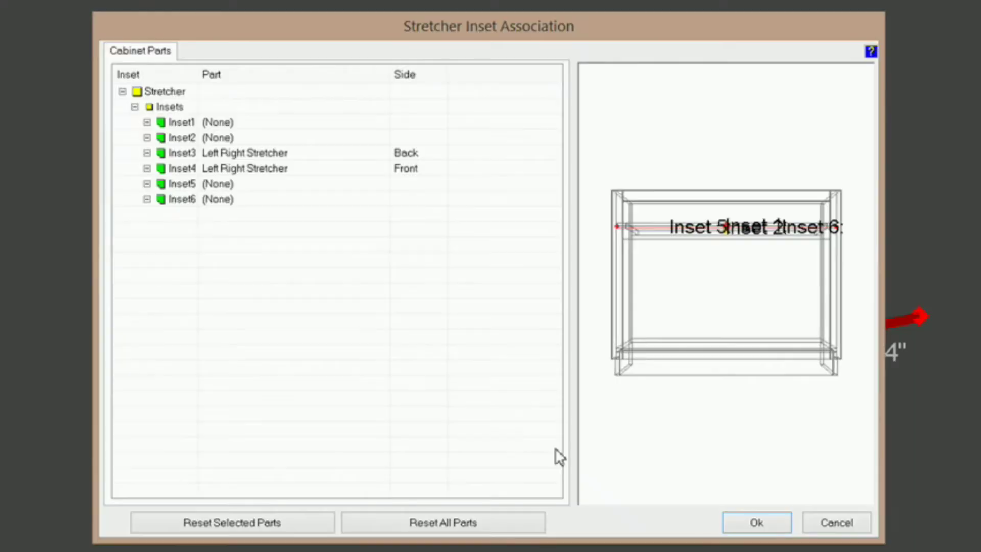
Step: Associate the central front-back stretcher's Inset 2 with the Mid Rail's bottom side and apply the inset associations
{"action": "left_click_drag", "start_coordinate": [711, 316], "coordinate": [683, 322]}
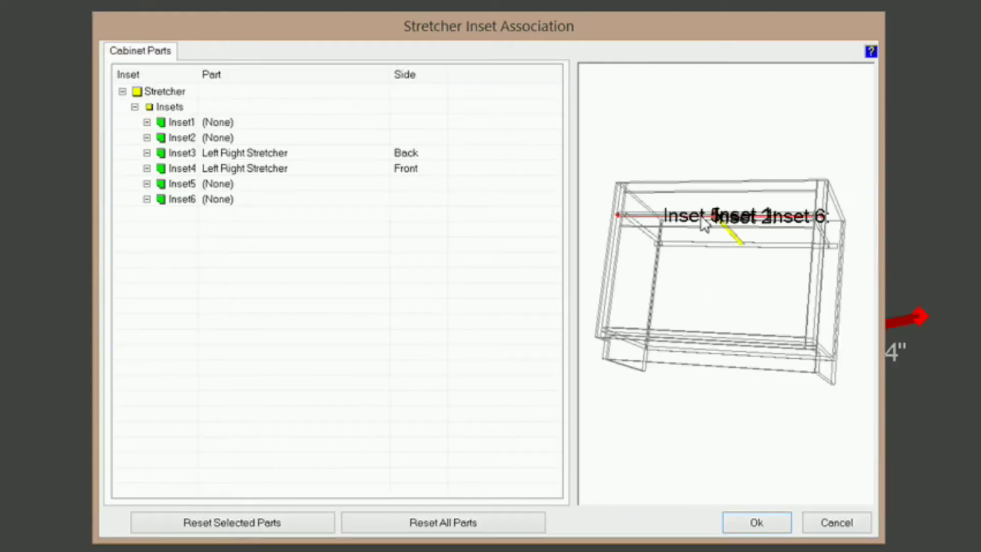
{"action": "middle_click_drag", "start_coordinate": [700, 215], "coordinate": [688, 276]}
{"action": "right_click_drag", "start_coordinate": [700, 215], "coordinate": [701, 331]}
{"action": "scroll", "coordinate": [705, 340], "scroll_direction": "up", "scroll_amount": 5}
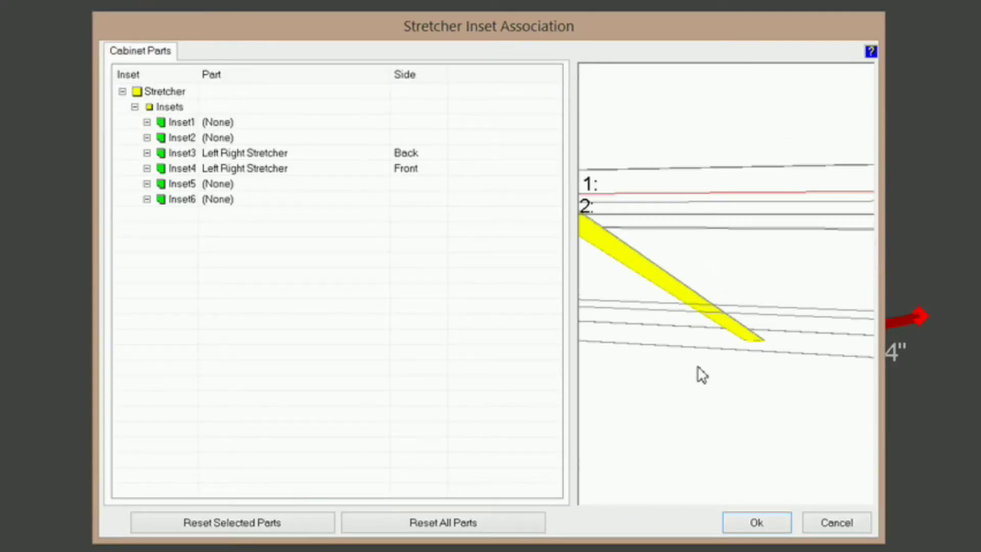
{"action": "scroll", "coordinate": [743, 301], "scroll_direction": "up", "scroll_amount": 3}
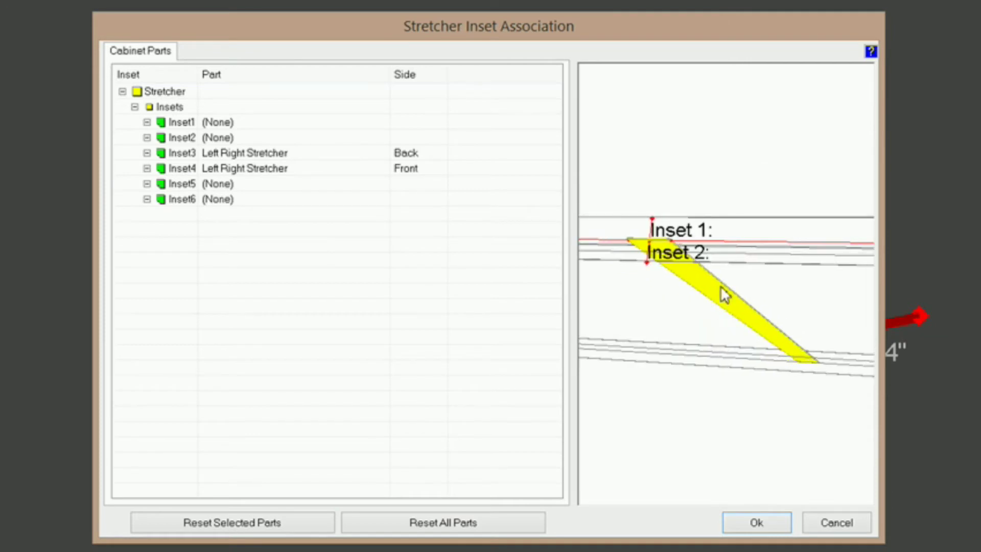
{"action": "left_click_drag", "start_coordinate": [740, 323], "coordinate": [790, 432]}
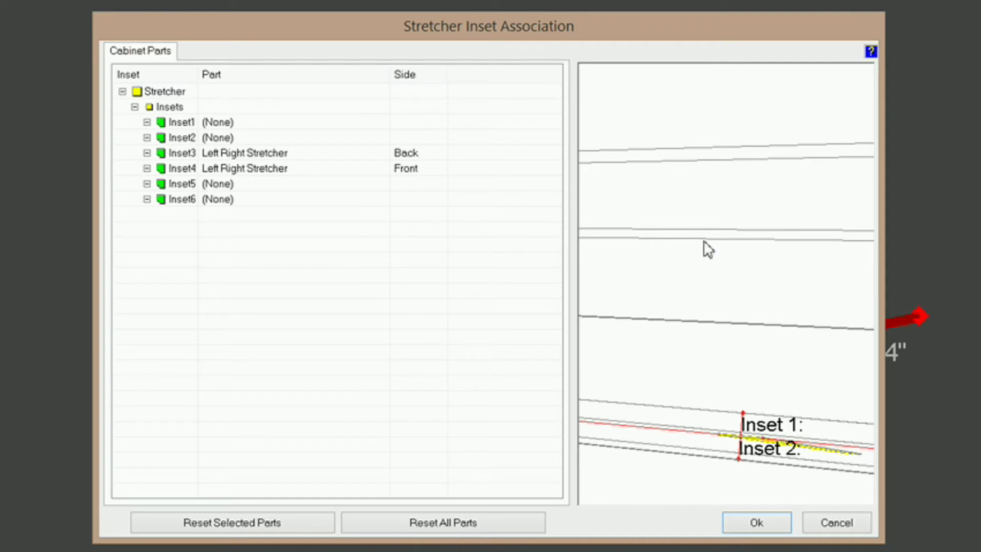
{"action": "left_click", "coordinate": [215, 138]}
{"action": "left_click", "coordinate": [241, 138]}
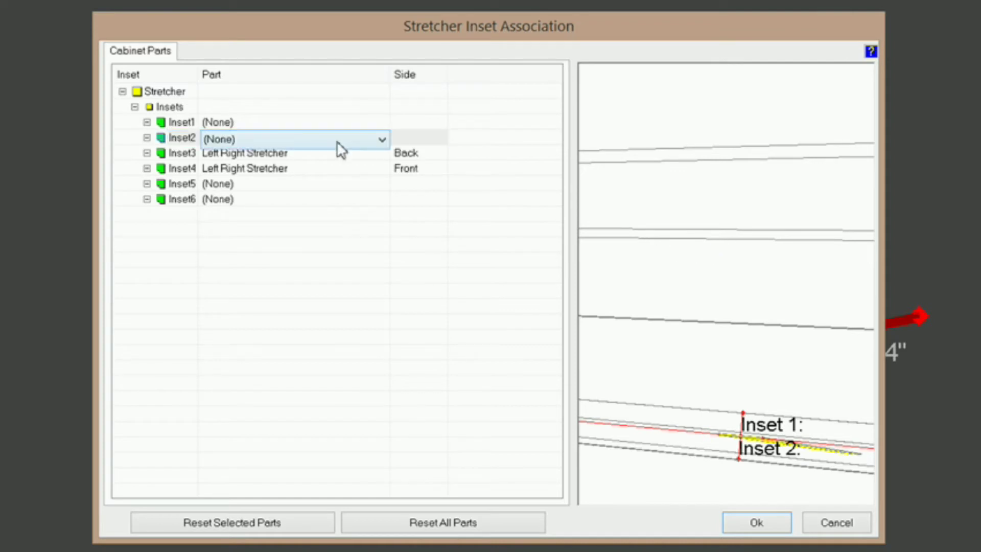
{"action": "left_click", "coordinate": [382, 139]}
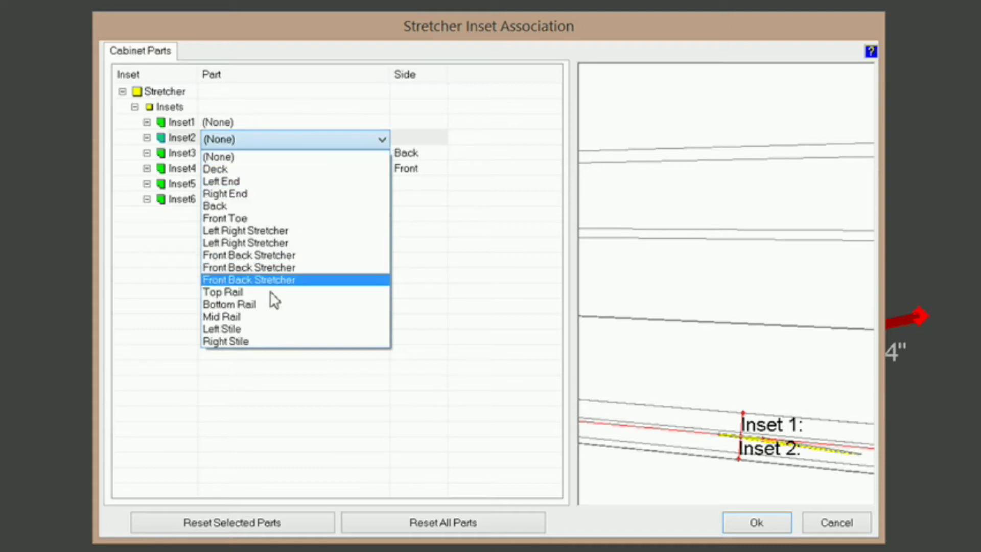
{"action": "left_click", "coordinate": [270, 317]}
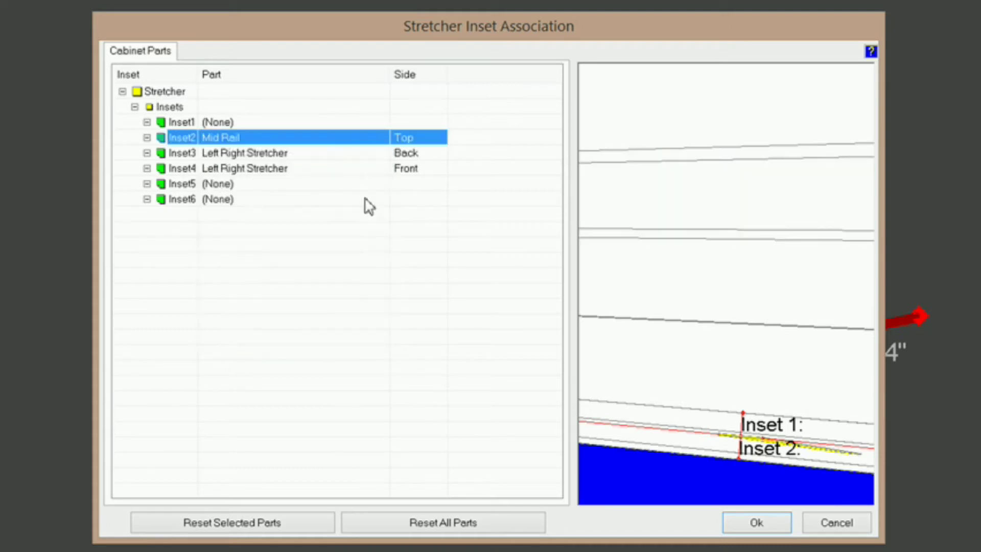
{"action": "left_click", "coordinate": [418, 145]}
{"action": "left_click", "coordinate": [439, 140]}
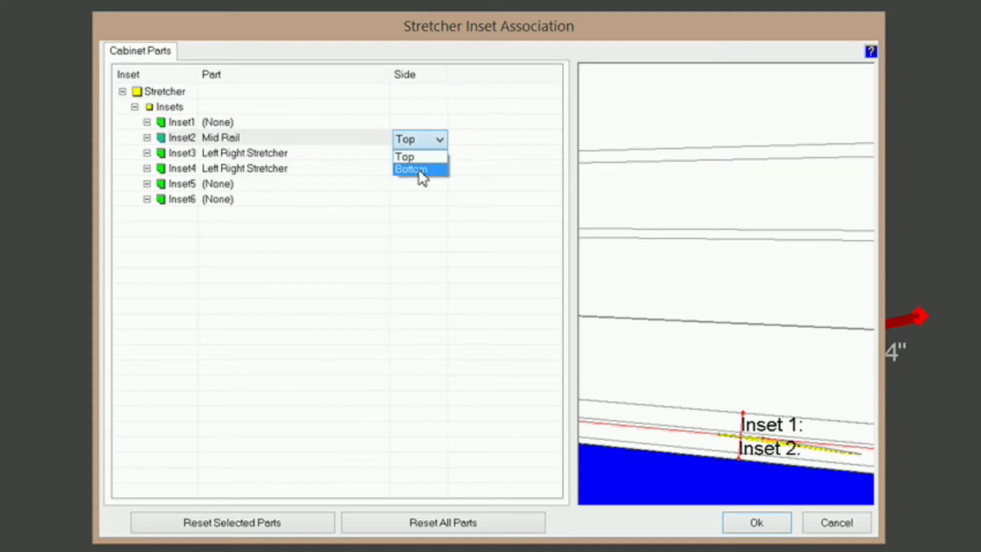
{"action": "left_click", "coordinate": [411, 170]}
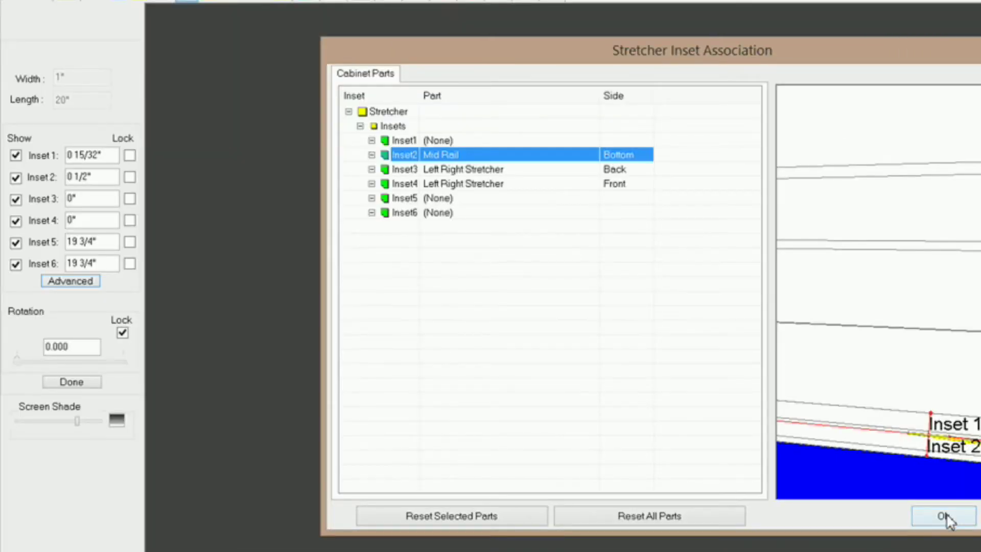
{"action": "left_click", "coordinate": [943, 516]}
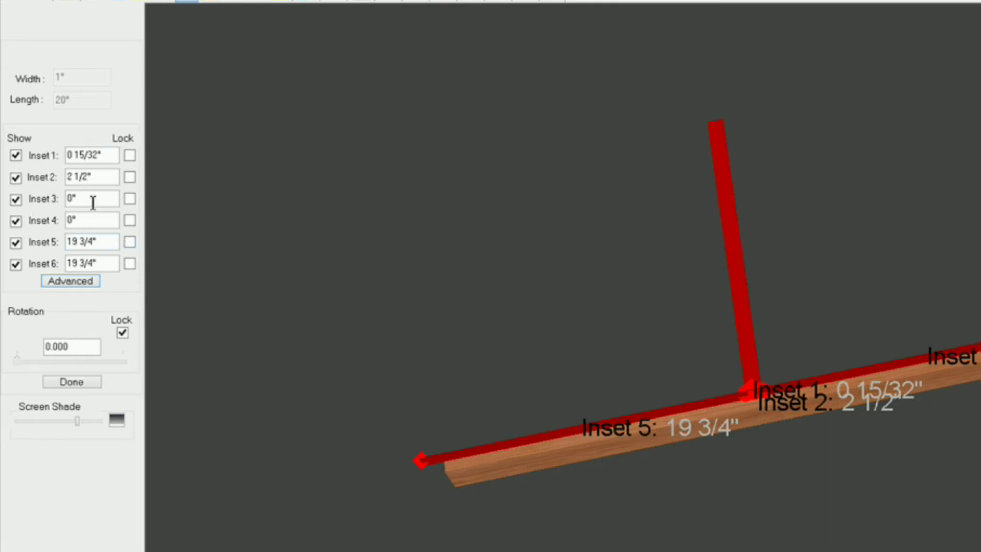
Step: Set the stretcher's Inset 2 to 0 3/4" and lock it
{"action": "left_click", "coordinate": [90, 177]}
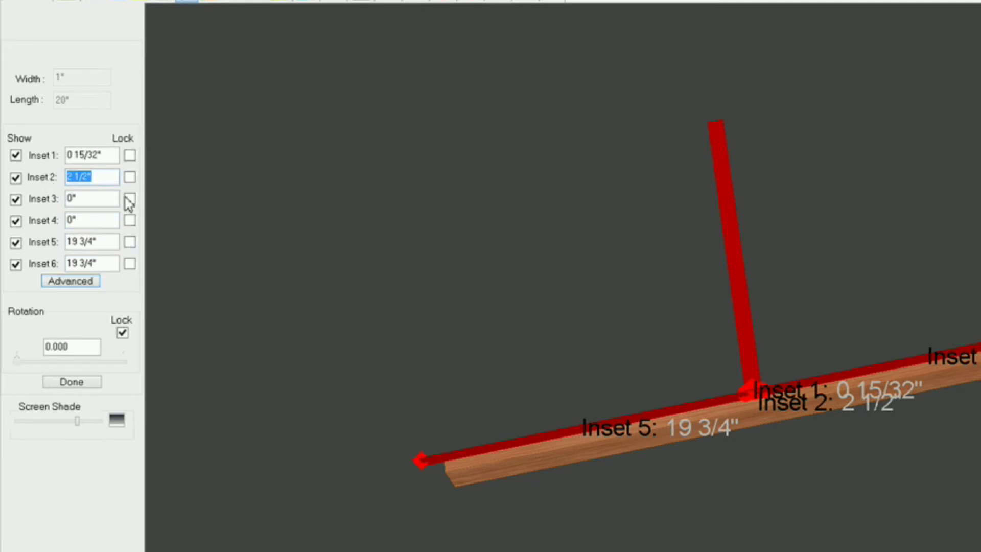
{"action": "left_click_drag", "start_coordinate": [803, 429], "coordinate": [544, 329]}
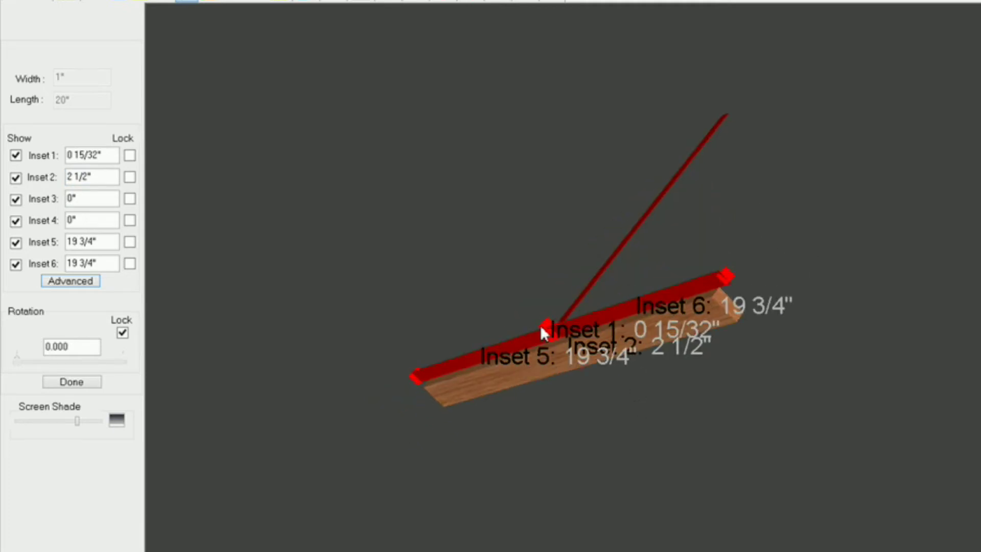
{"action": "double_click", "coordinate": [110, 180]}
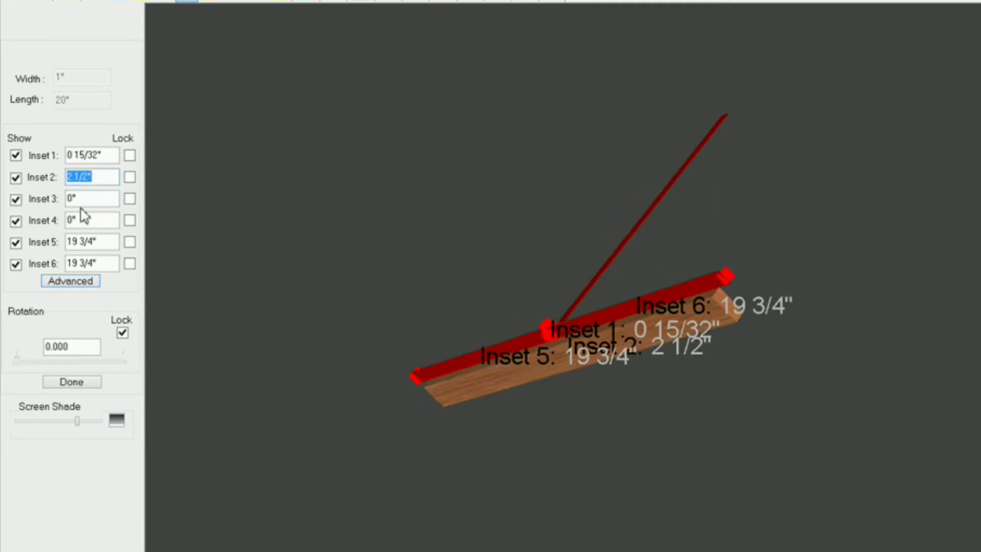
{"action": "type", "text": "3/4"}
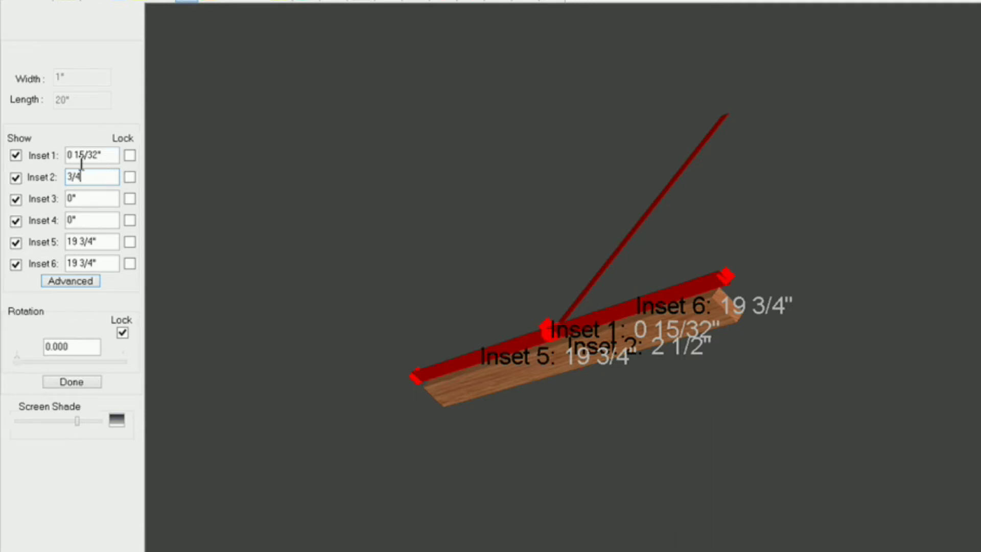
{"action": "left_click", "coordinate": [130, 177]}
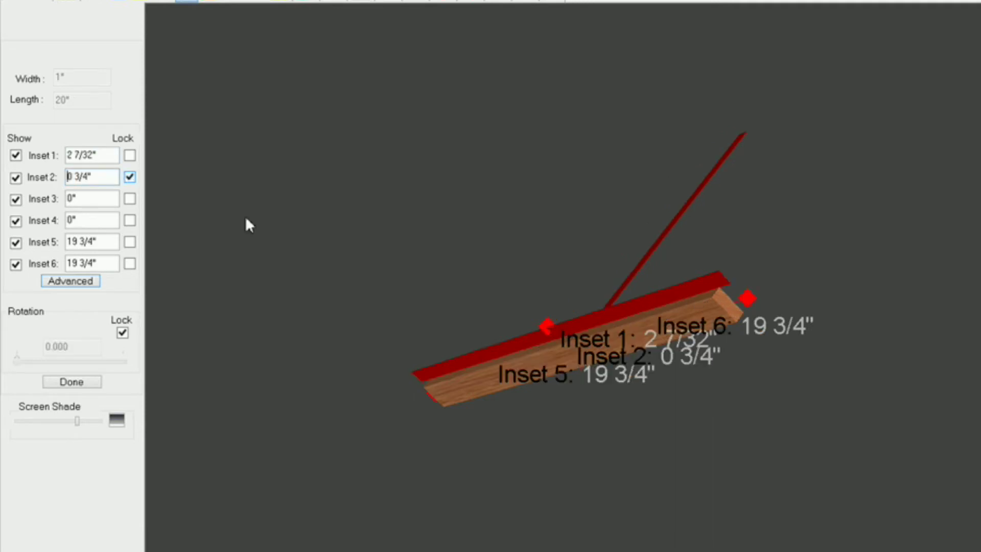
{"action": "middle_click_drag", "start_coordinate": [613, 368], "coordinate": [572, 366]}
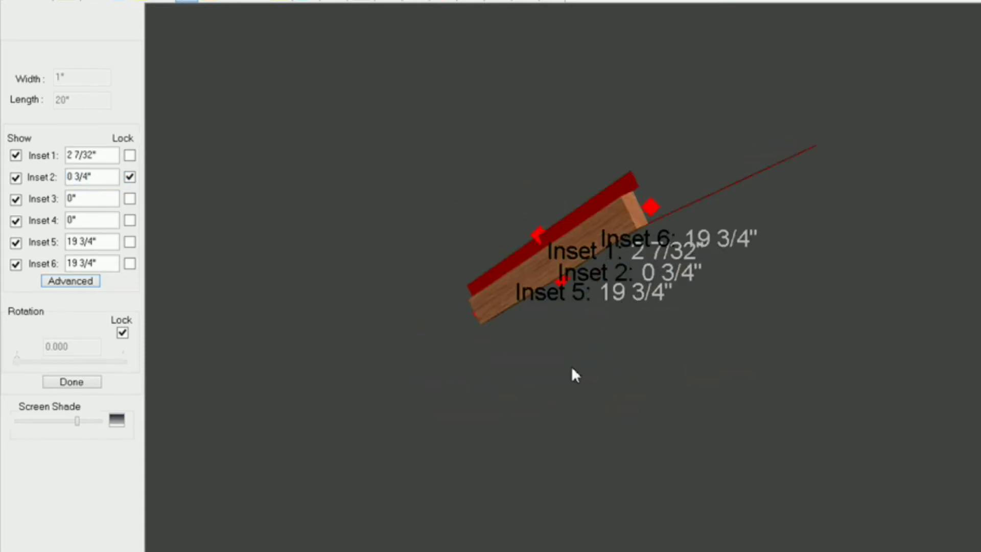
Step: Unlock Inset 2, reassign it to the Top Rail's bottom side, and apply the inset associations
{"action": "left_click", "coordinate": [130, 177]}
{"action": "left_click_drag", "start_coordinate": [112, 178], "coordinate": [74, 187]}
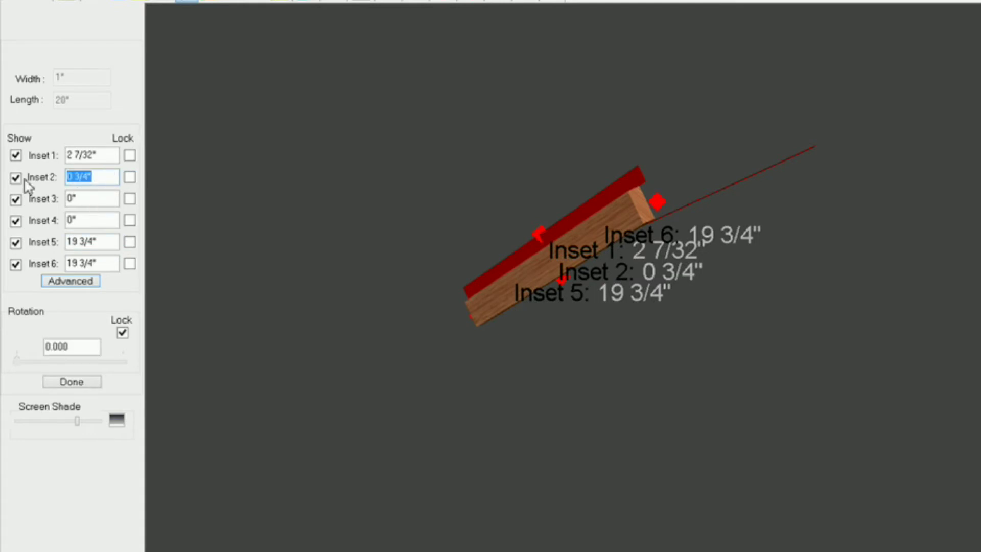
{"action": "left_click", "coordinate": [83, 287]}
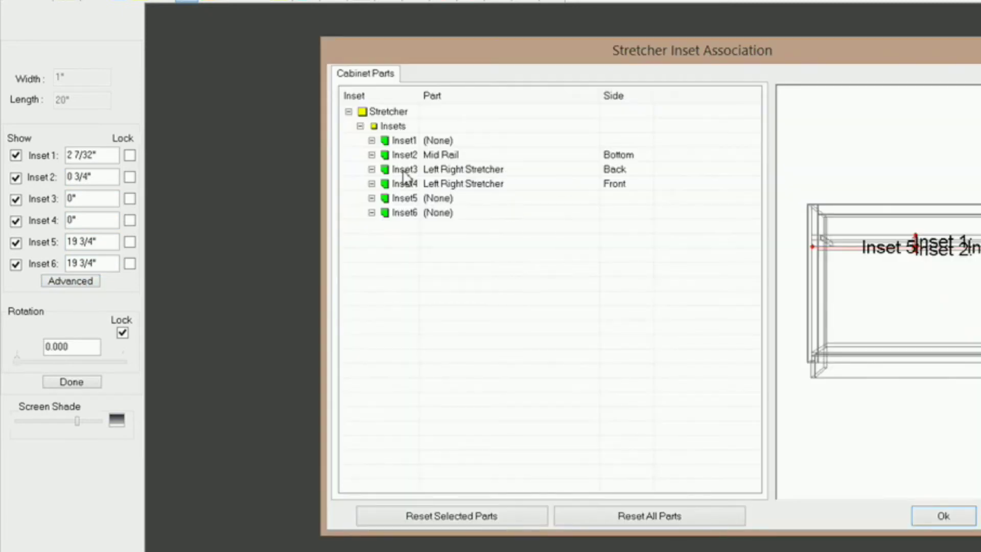
{"action": "left_click", "coordinate": [445, 155]}
{"action": "left_click", "coordinate": [446, 155]}
{"action": "left_click", "coordinate": [592, 157]}
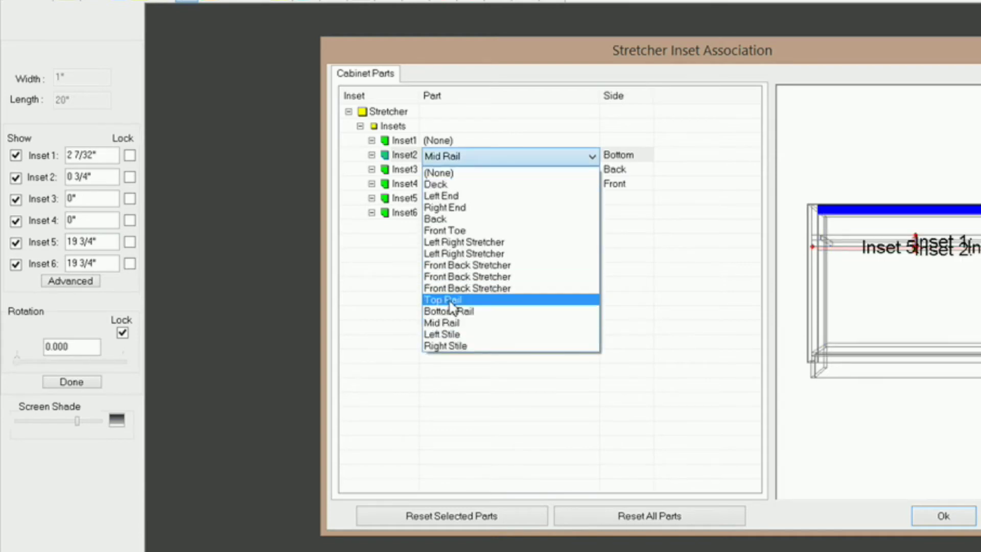
{"action": "left_click", "coordinate": [443, 300]}
{"action": "left_click", "coordinate": [622, 161]}
{"action": "left_click", "coordinate": [635, 157]}
{"action": "left_click", "coordinate": [624, 185]}
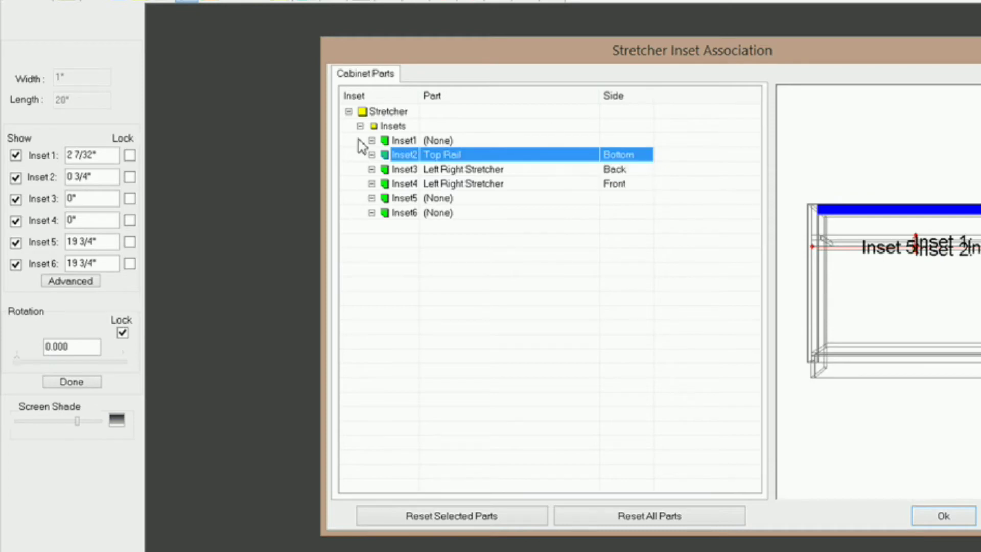
{"action": "left_click", "coordinate": [963, 516]}
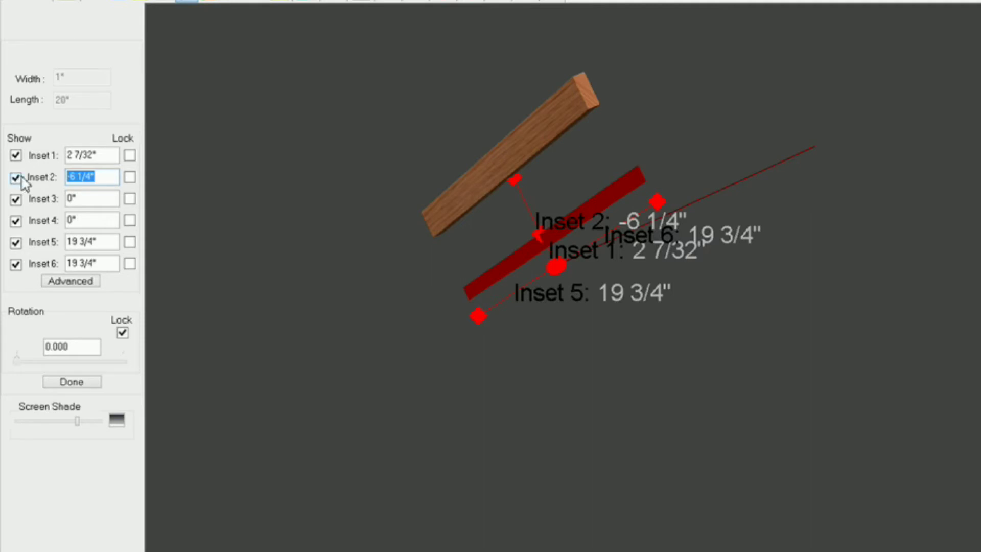
Step: Set Inset 2 to -0 3/4" from the Top Rail, lock it, and finish the stretcher adjustment
{"action": "type", "text": "-3/4"}
{"action": "left_click", "coordinate": [130, 177]}
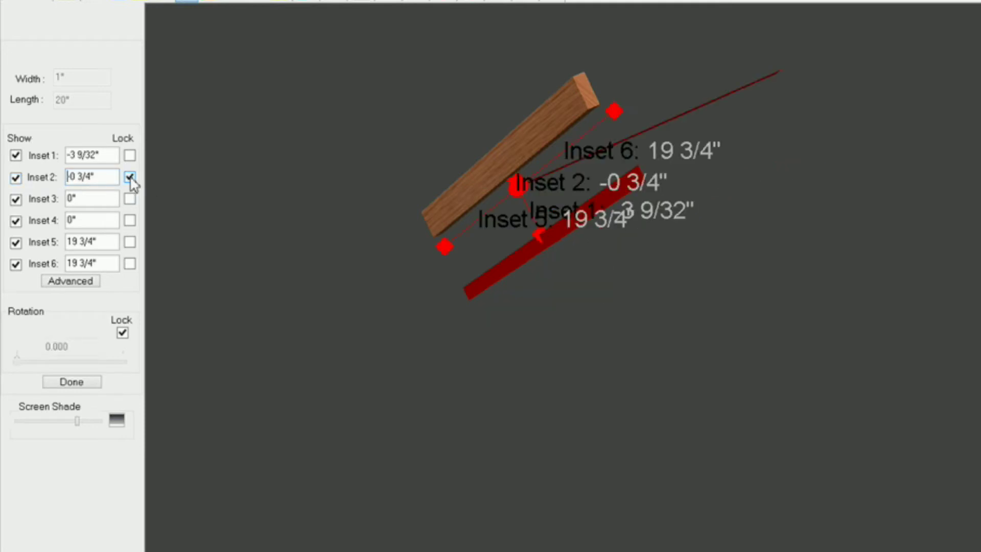
{"action": "middle_click_drag", "start_coordinate": [594, 201], "coordinate": [561, 244]}
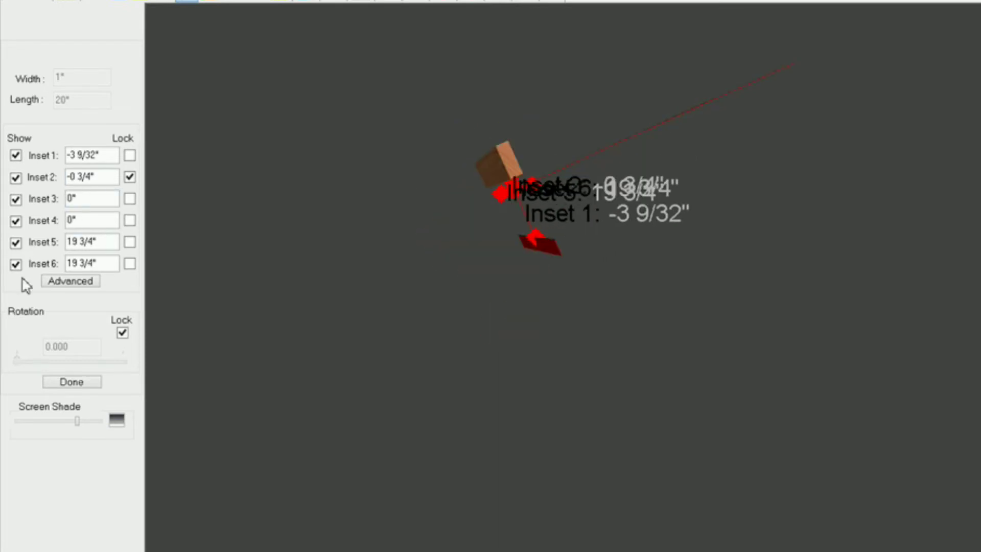
{"action": "left_click", "coordinate": [71, 382]}
Step: Examine the cabinet's drawer opening from several angles to check the stretchers' positions relative to the rails
{"action": "scroll", "coordinate": [254, 101], "scroll_direction": "up", "scroll_amount": 5}
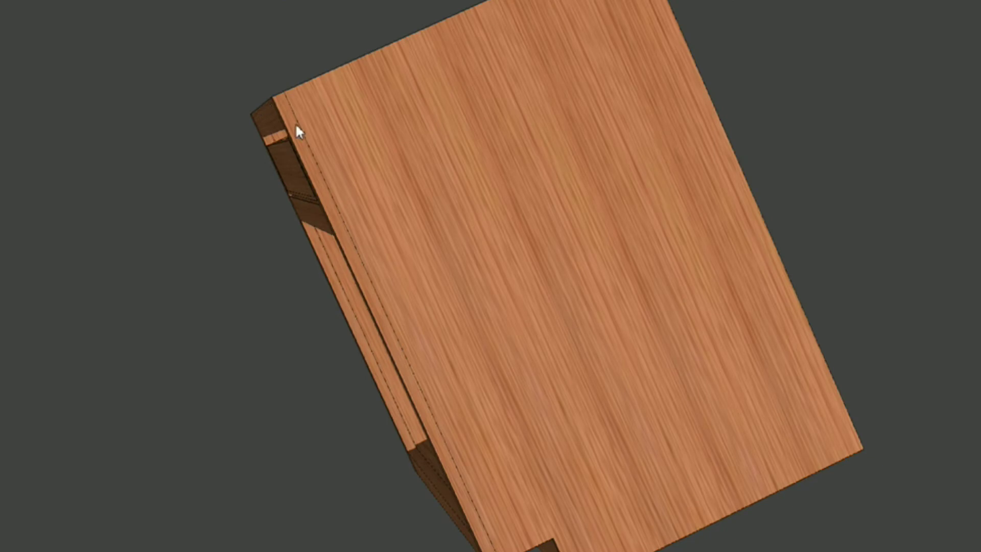
{"action": "middle_click_drag", "start_coordinate": [298, 178], "coordinate": [381, 147]}
{"action": "scroll", "coordinate": [392, 290], "scroll_direction": "up", "scroll_amount": 10}
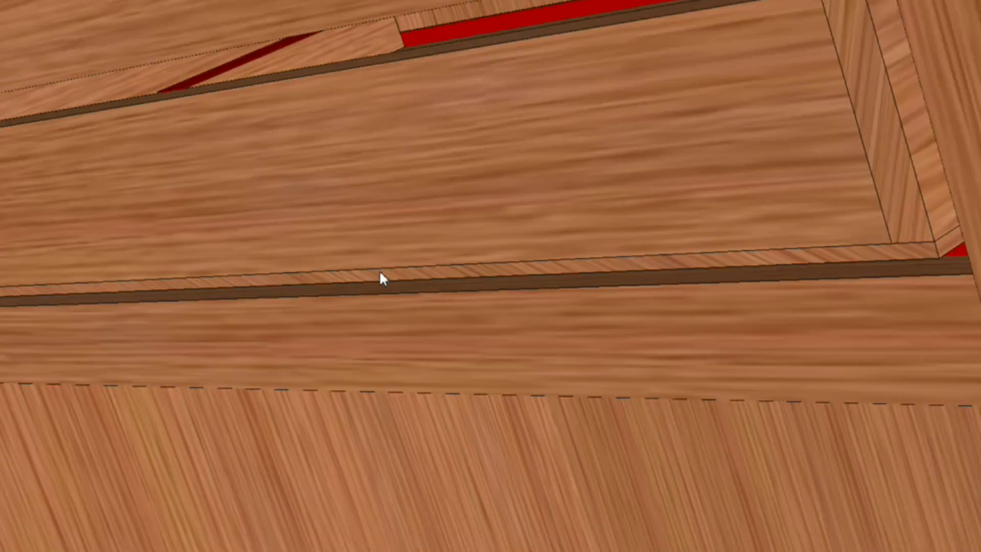
{"action": "scroll", "coordinate": [393, 261], "scroll_direction": "down", "scroll_amount": 6}
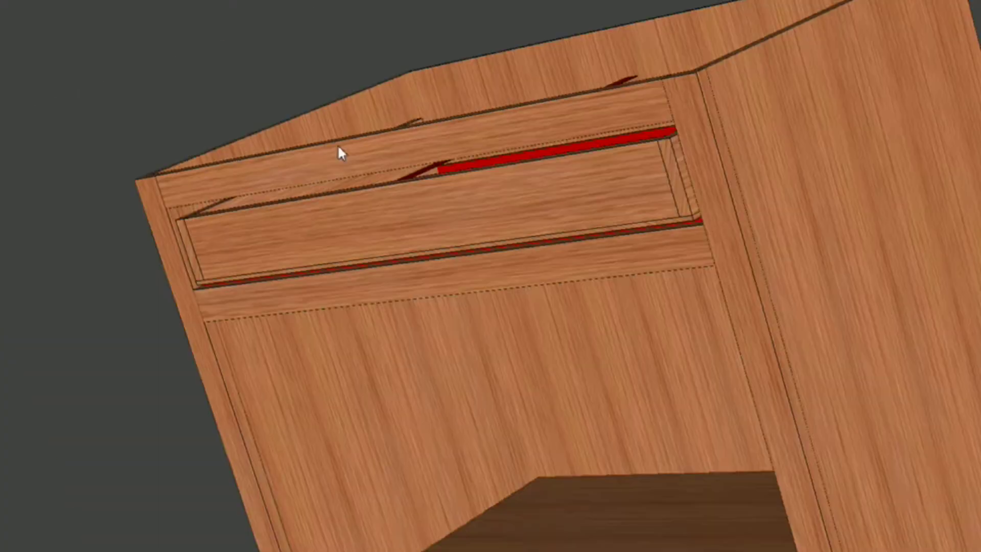
{"action": "scroll", "coordinate": [353, 179], "scroll_direction": "up", "scroll_amount": 2}
{"action": "scroll", "coordinate": [365, 194], "scroll_direction": "down", "scroll_amount": 3}
{"action": "scroll", "coordinate": [352, 153], "scroll_direction": "up", "scroll_amount": 4}
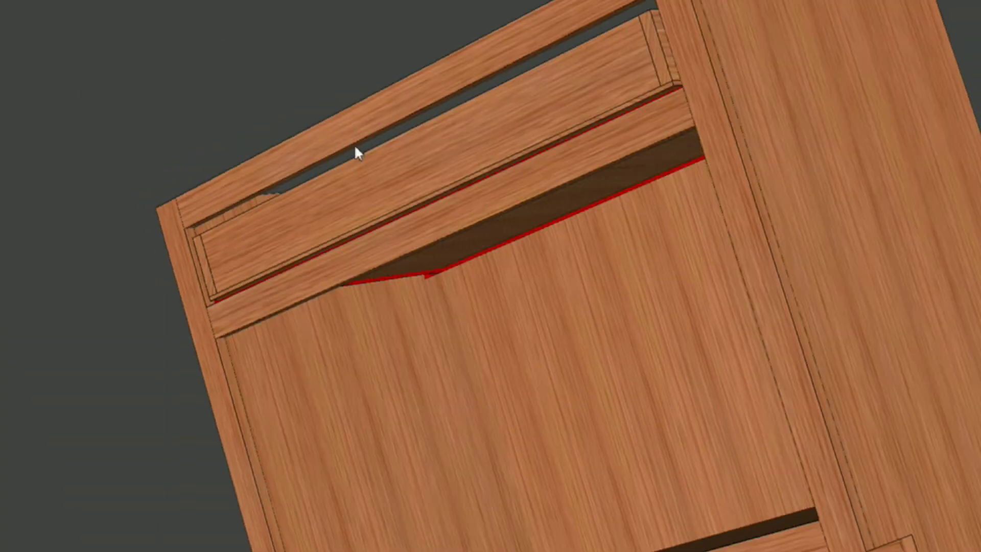
{"action": "mouse_move", "coordinate": [370, 211]}
{"action": "middle_mouse_down"}
{"action": "mouse_move", "coordinate": [303, 202]}
{"action": "mouse_move", "coordinate": [338, 219]}
{"action": "mouse_move", "coordinate": [352, 206]}
{"action": "middle_mouse_up"}
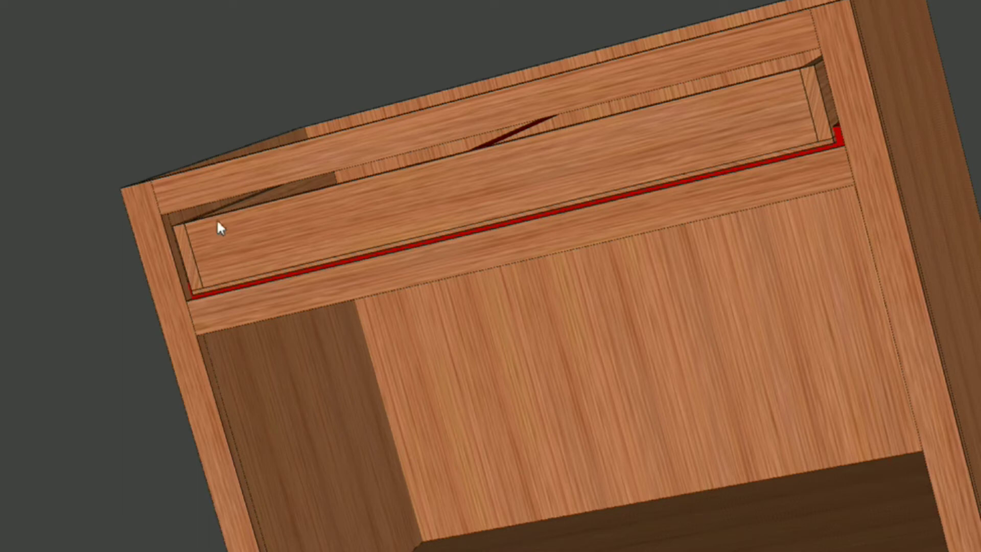
{"action": "middle_click_drag", "start_coordinate": [437, 219], "coordinate": [510, 204]}
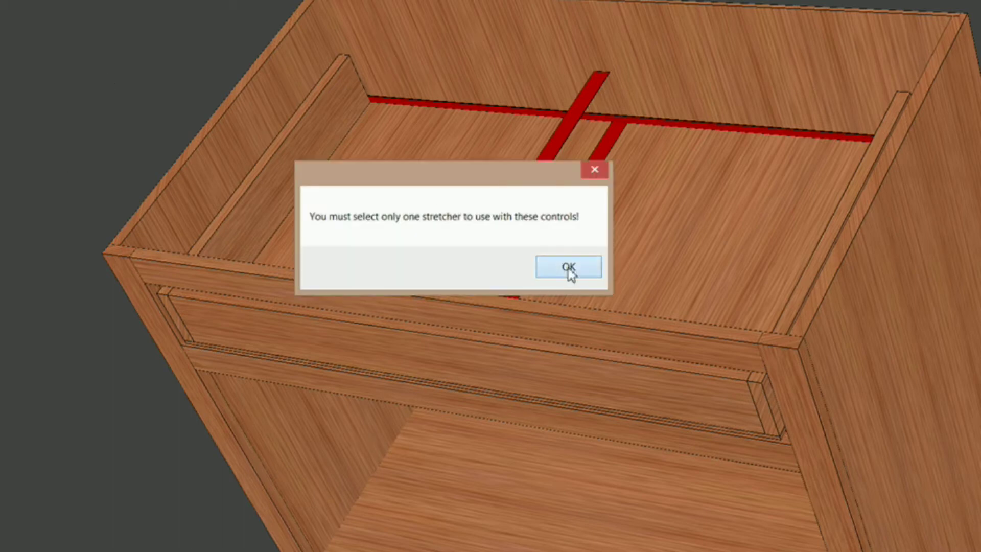
Step: Select only the lower central front-back stretcher for adjustment and open its inset associations
{"action": "left_click", "coordinate": [568, 270]}
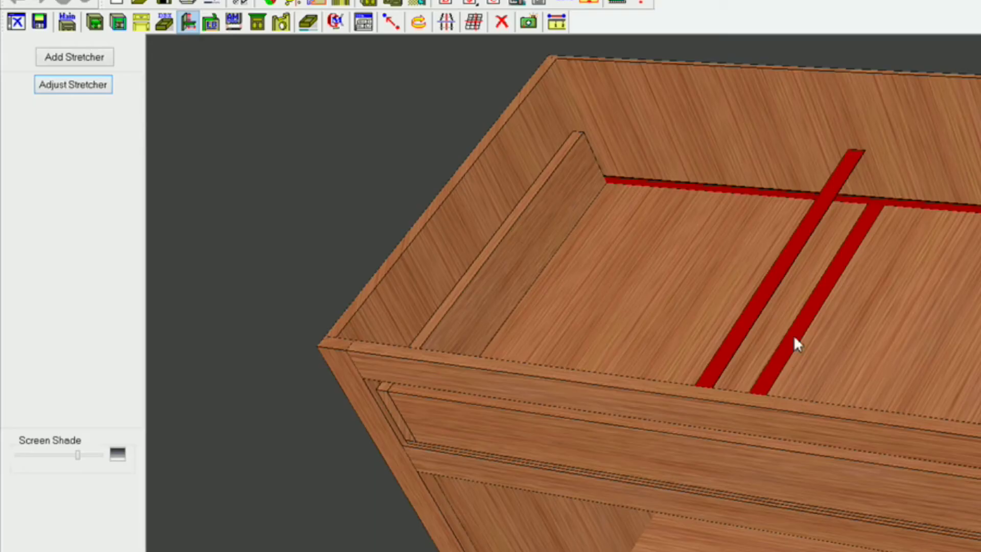
{"action": "left_click", "coordinate": [794, 343]}
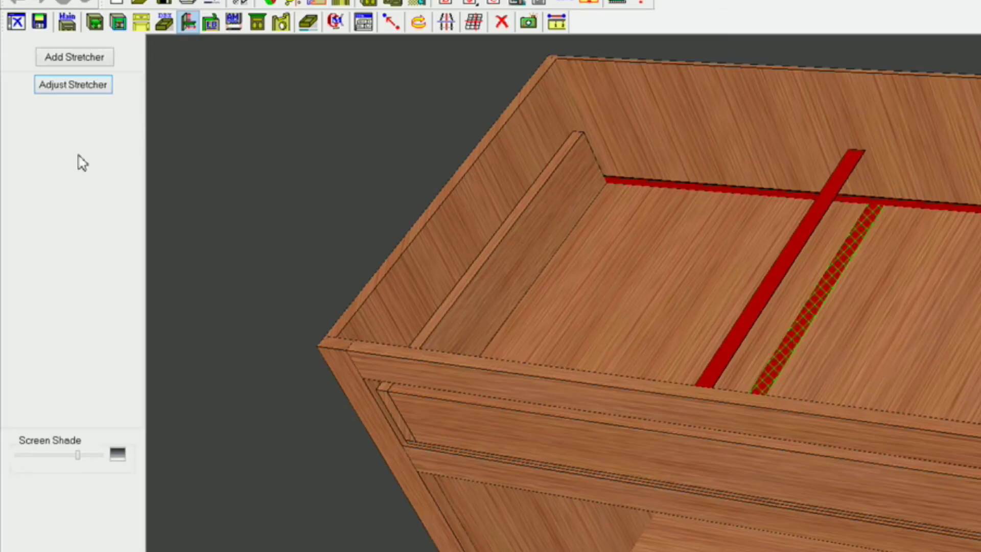
{"action": "left_click", "coordinate": [73, 85]}
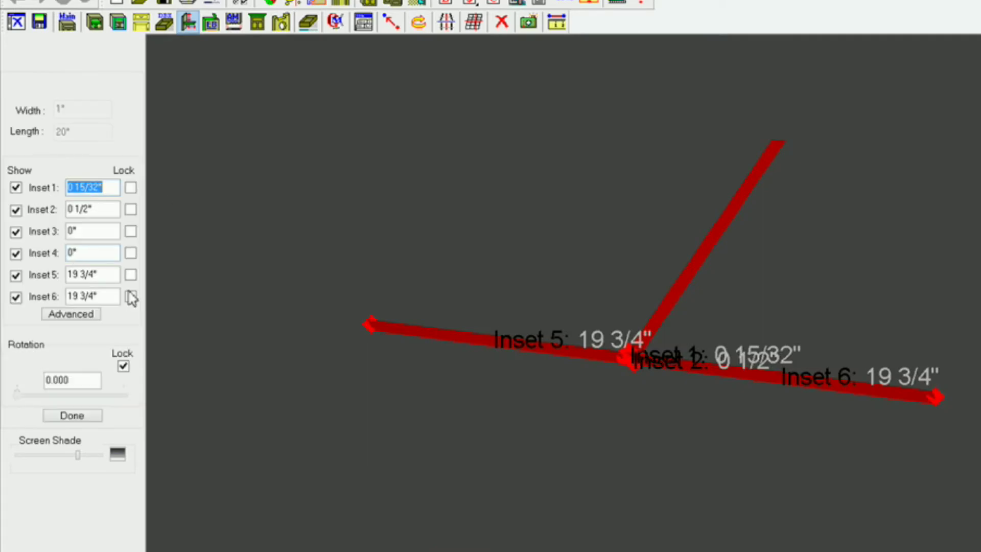
{"action": "left_click", "coordinate": [64, 315]}
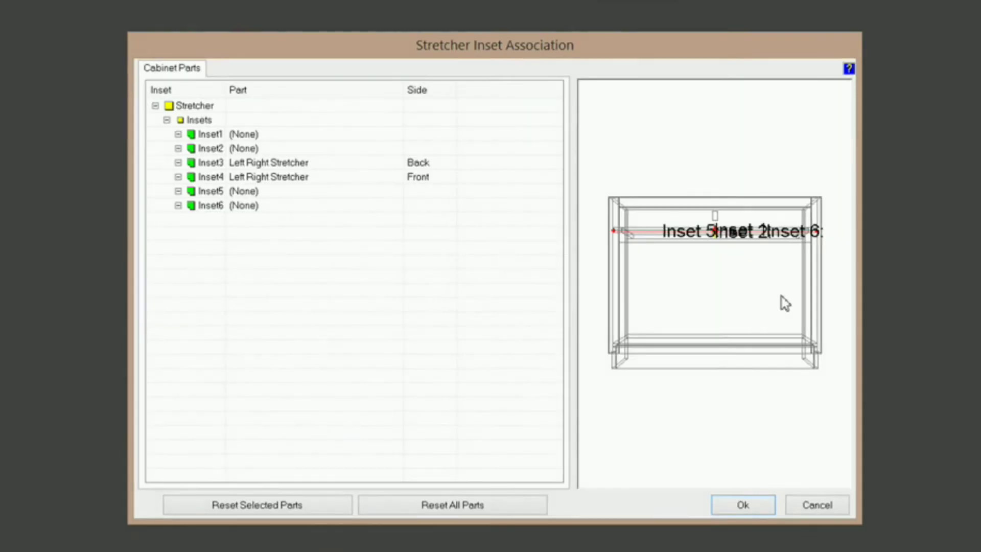
{"action": "left_click_drag", "start_coordinate": [945, 345], "coordinate": [878, 399]}
{"action": "scroll", "coordinate": [756, 408], "scroll_direction": "up", "scroll_amount": 8}
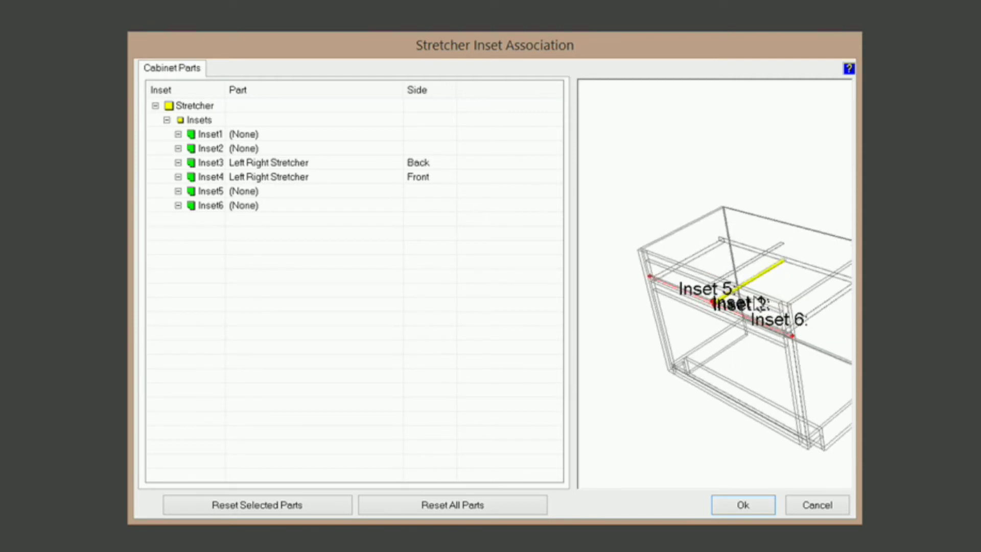
{"action": "scroll", "coordinate": [756, 411], "scroll_direction": "down", "scroll_amount": 5}
{"action": "left_click_drag", "start_coordinate": [750, 376], "coordinate": [764, 293]}
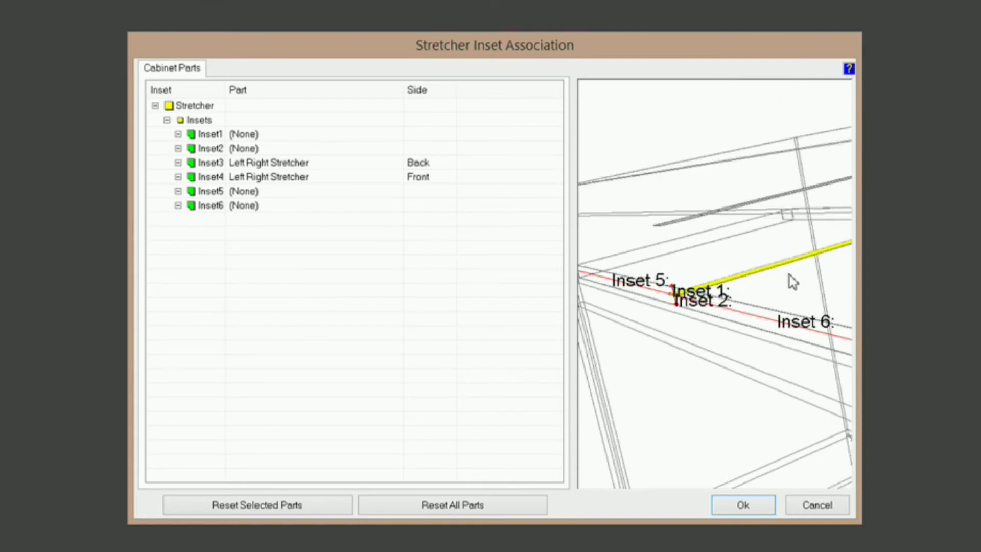
Step: Associate Inset 2 of the lower central front-back stretcher with the Mid Rail's top side and apply the association
{"action": "left_click", "coordinate": [248, 151]}
{"action": "left_click", "coordinate": [396, 151]}
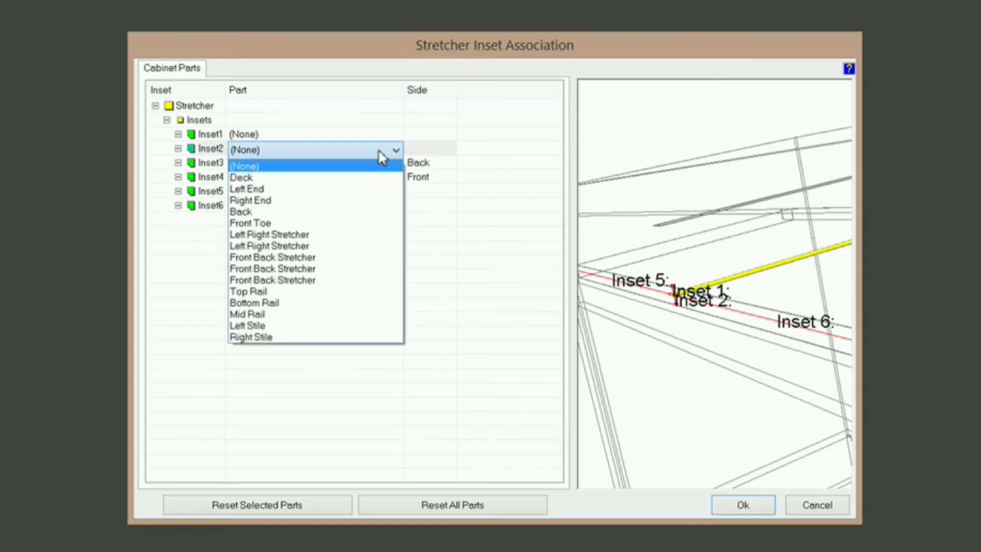
{"action": "left_click", "coordinate": [280, 317]}
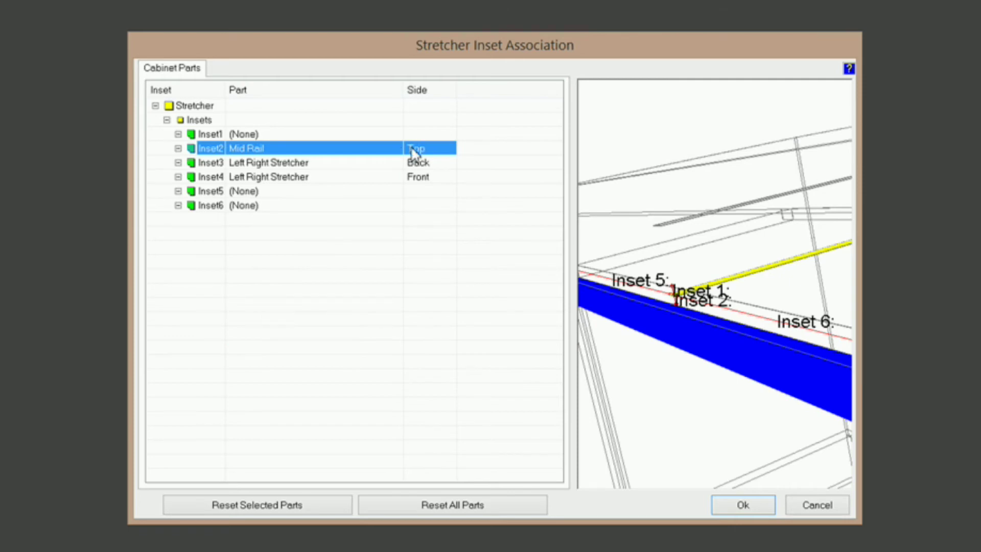
{"action": "left_click", "coordinate": [744, 504]}
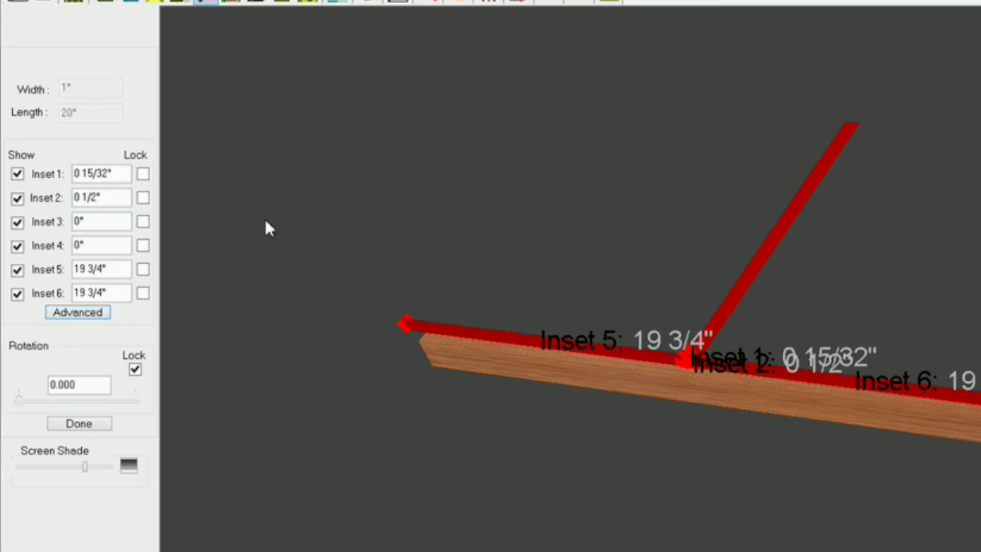
Step: Set Inset 2 to 1/2" from the Mid Rail, lock it, and finish the stretcher adjustment
{"action": "middle_click_drag", "start_coordinate": [676, 417], "coordinate": [695, 297]}
{"action": "scroll", "coordinate": [705, 285], "scroll_direction": "up", "scroll_amount": 5}
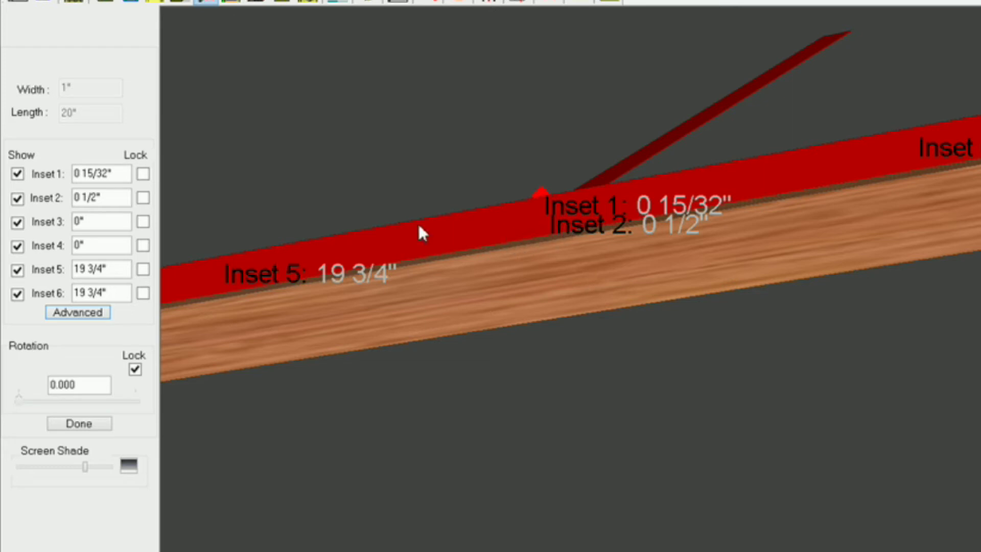
{"action": "left_click_drag", "start_coordinate": [122, 199], "coordinate": [74, 199]}
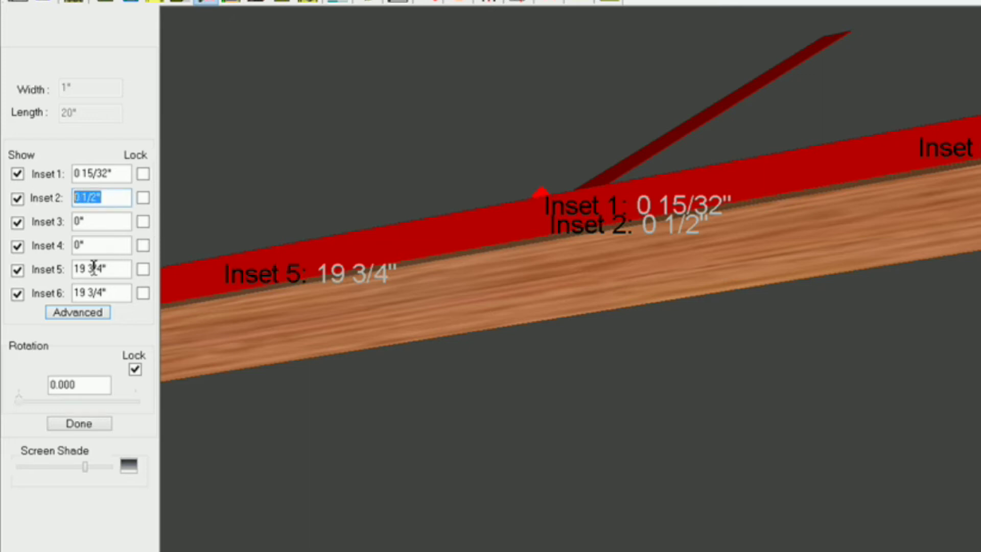
{"action": "type", "text": "1/2"}
{"action": "left_click", "coordinate": [143, 199]}
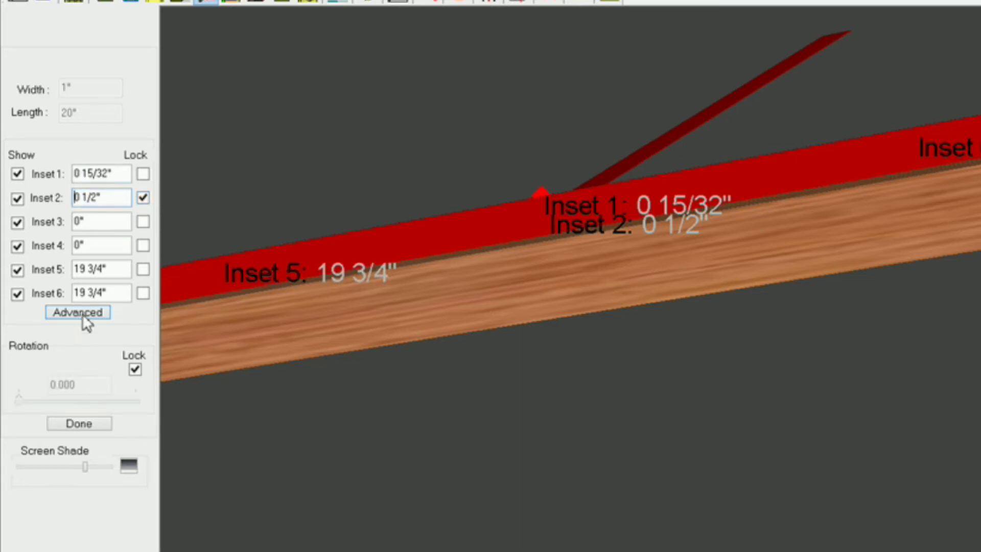
{"action": "left_click", "coordinate": [75, 423]}
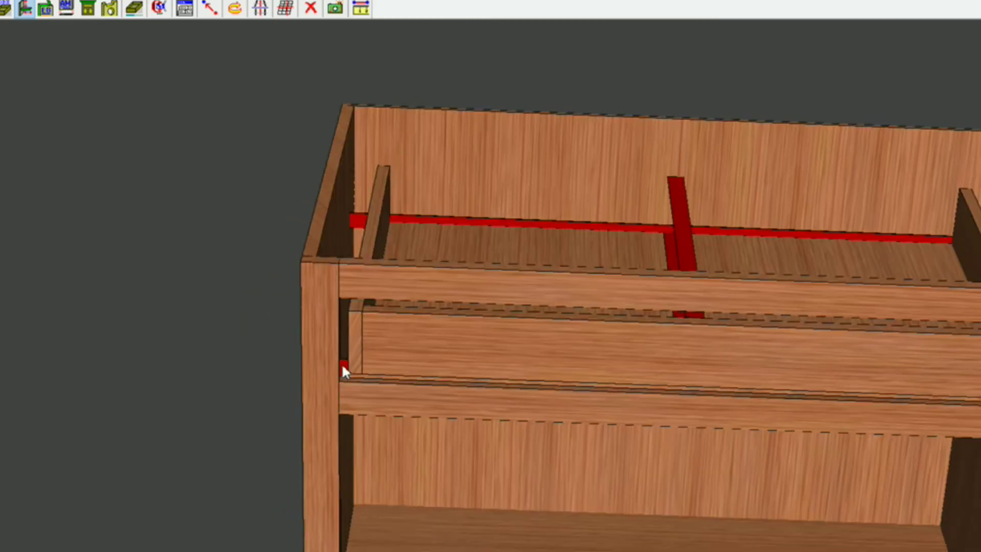
{"action": "left_click", "coordinate": [358, 221]}
{"action": "left_click", "coordinate": [297, 193]}
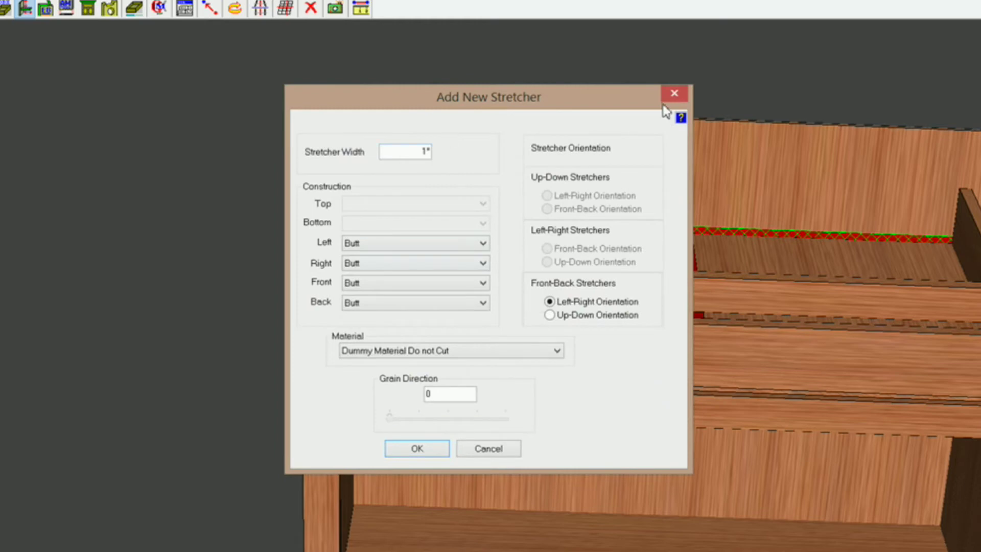
{"action": "left_click", "coordinate": [682, 92]}
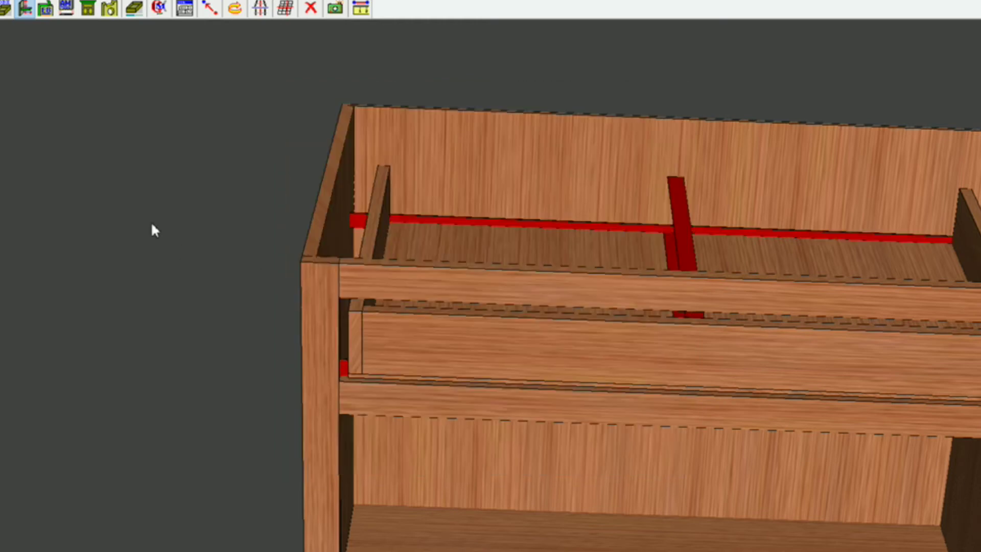
Step: Set the default construction settings for new stretchers to a 3 3/4" width and 3/4 Generic material
{"action": "right_click", "coordinate": [89, 159]}
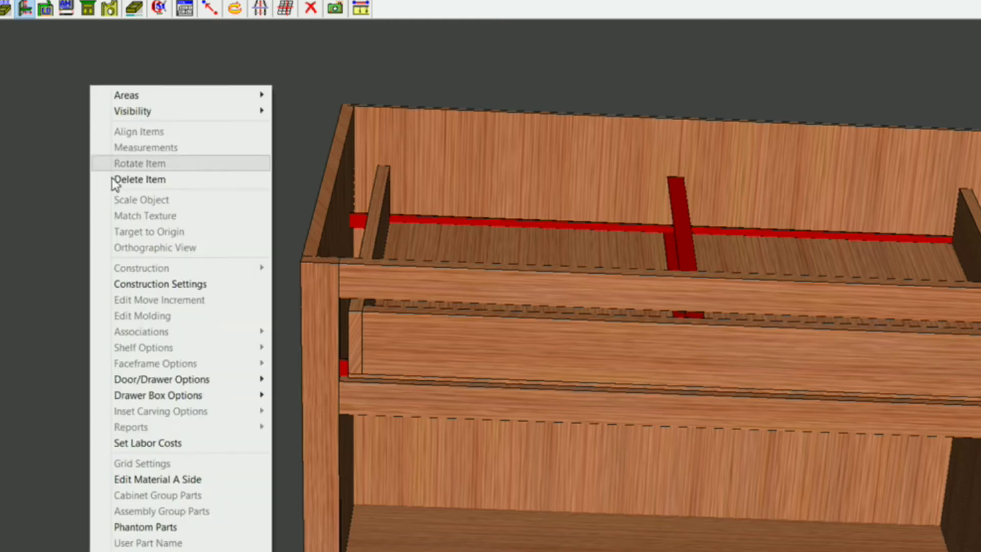
{"action": "left_click", "coordinate": [142, 286]}
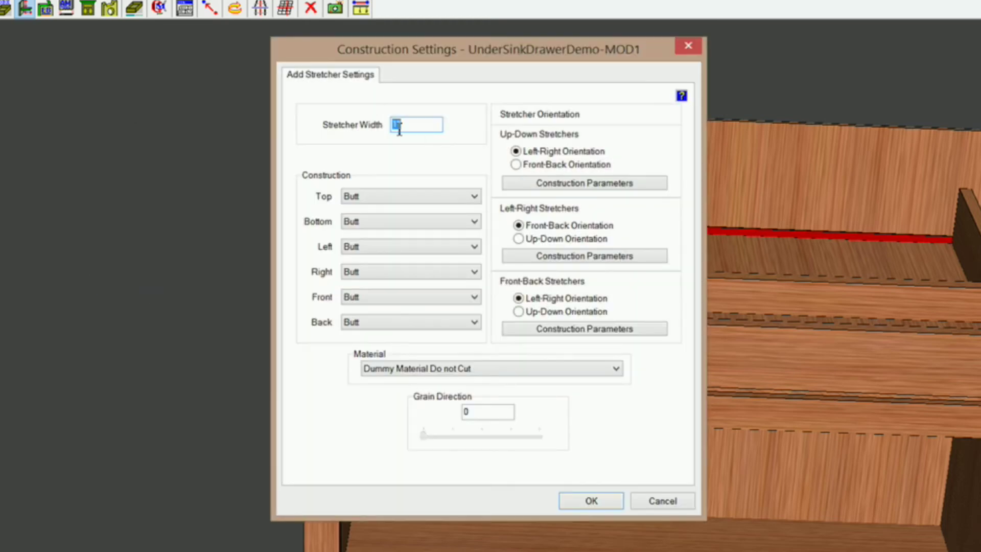
{"action": "type", "text": "3.3"}
{"action": "type", "text": "/4"}
{"action": "left_click", "coordinate": [617, 369]}
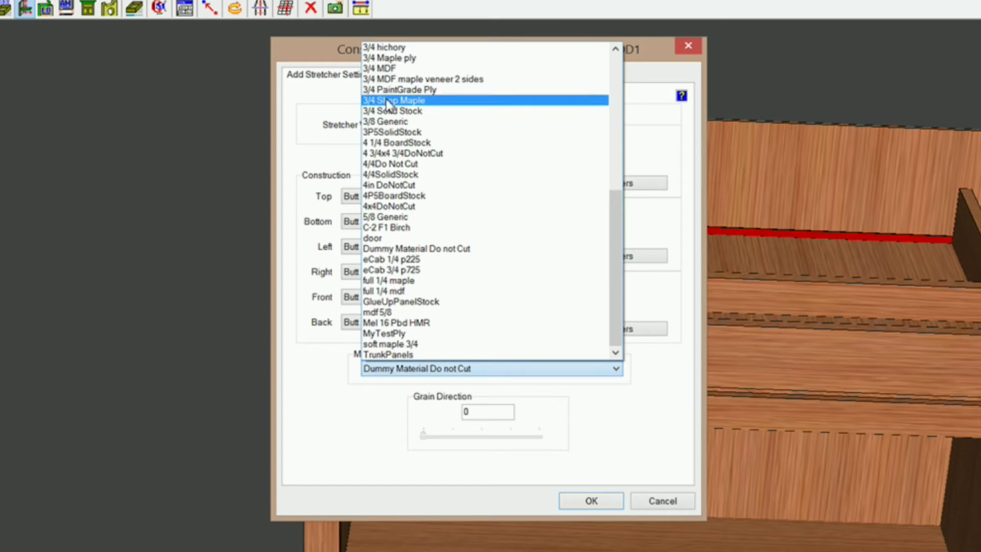
{"action": "scroll", "coordinate": [481, 72], "scroll_direction": "up", "scroll_amount": 1}
{"action": "left_click", "coordinate": [417, 59]}
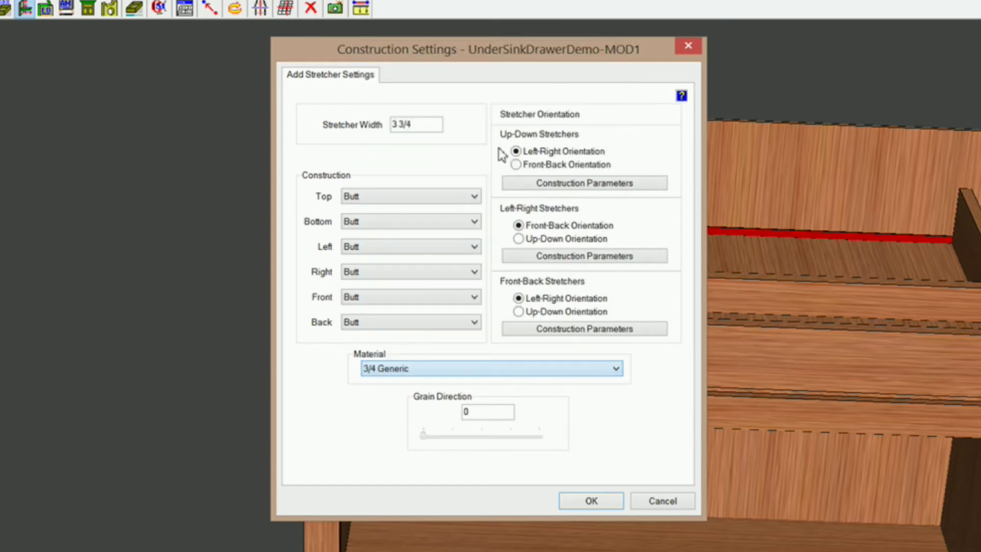
{"action": "left_click", "coordinate": [603, 503]}
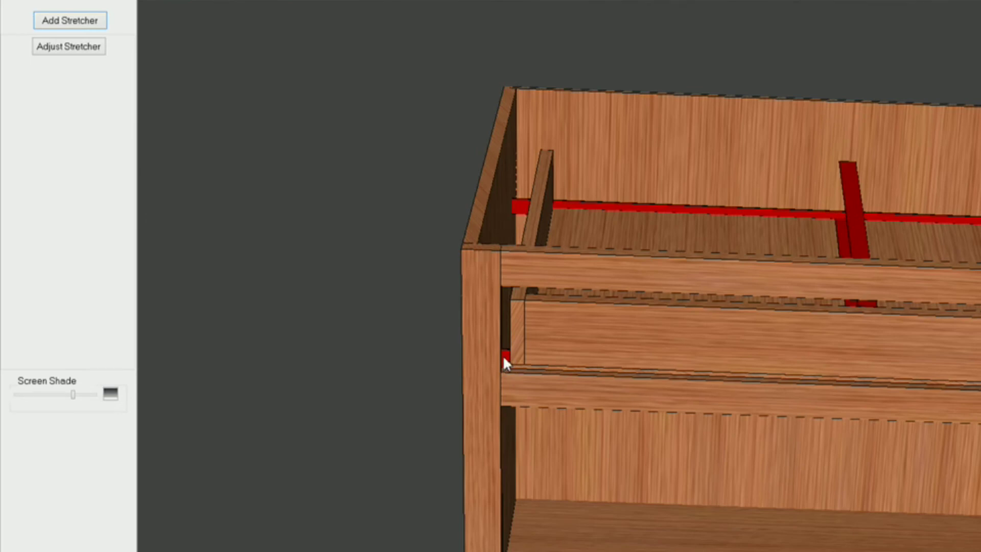
Step: Add a 3 3/4" front-back stretcher with Up-Down Orientation between the front and back left-right dummy stretchers
{"action": "left_click", "coordinate": [517, 206]}
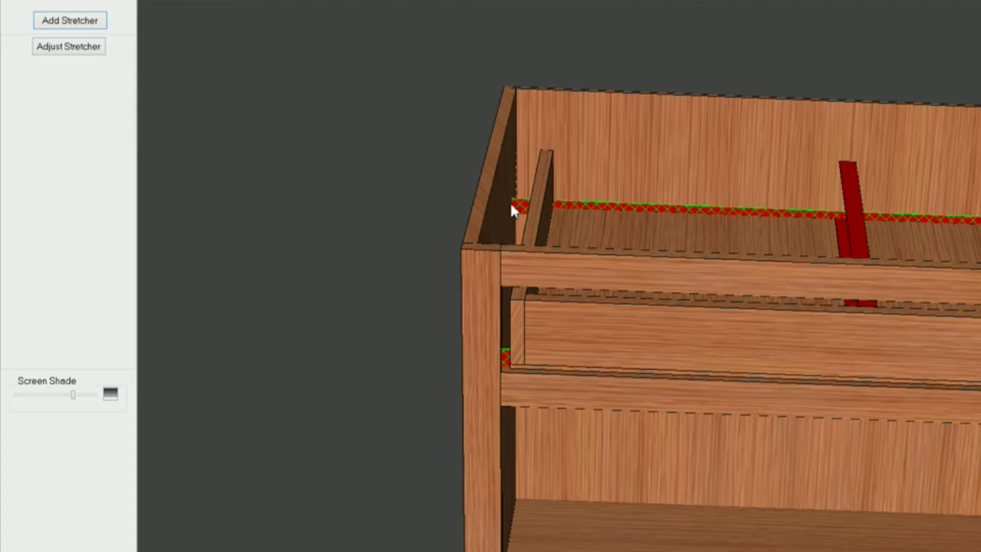
{"action": "left_click", "coordinate": [73, 25]}
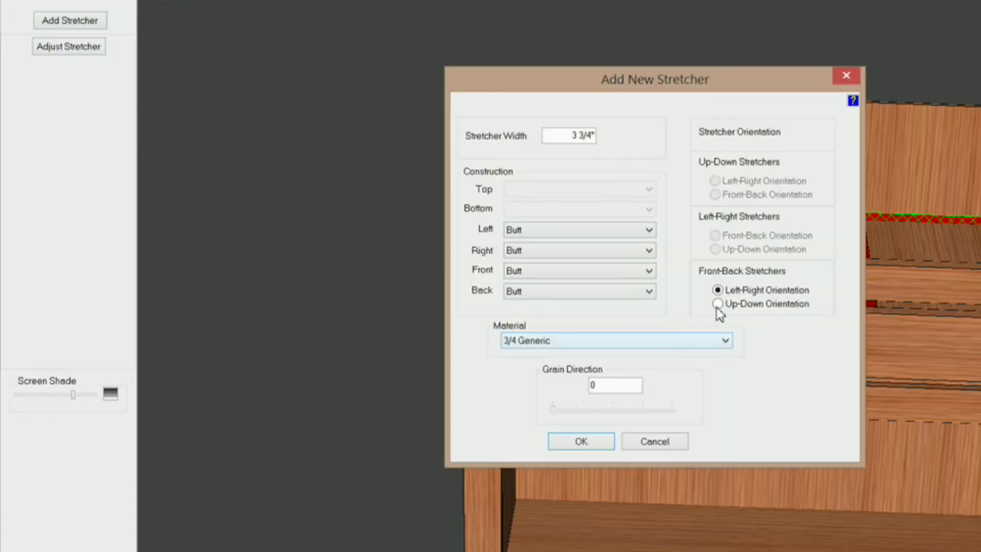
{"action": "left_click", "coordinate": [718, 303]}
{"action": "left_click", "coordinate": [589, 443]}
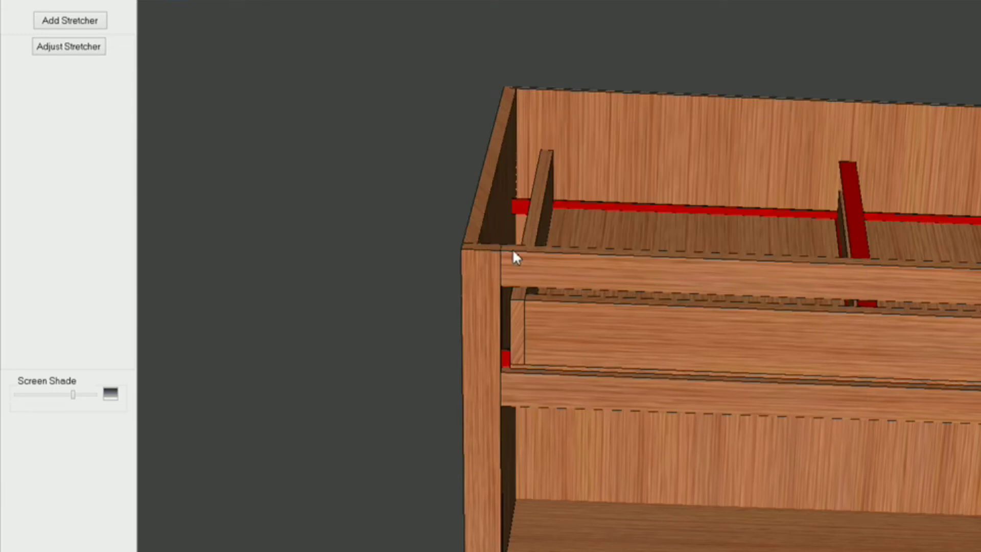
Step: Add a second 3/4 Generic front-back stretcher with Up-Down Orientation between the same left-right dummy stretchers
{"action": "left_click", "coordinate": [519, 205]}
{"action": "left_click", "coordinate": [71, 23]}
{"action": "left_click", "coordinate": [718, 303]}
{"action": "left_click", "coordinate": [583, 442]}
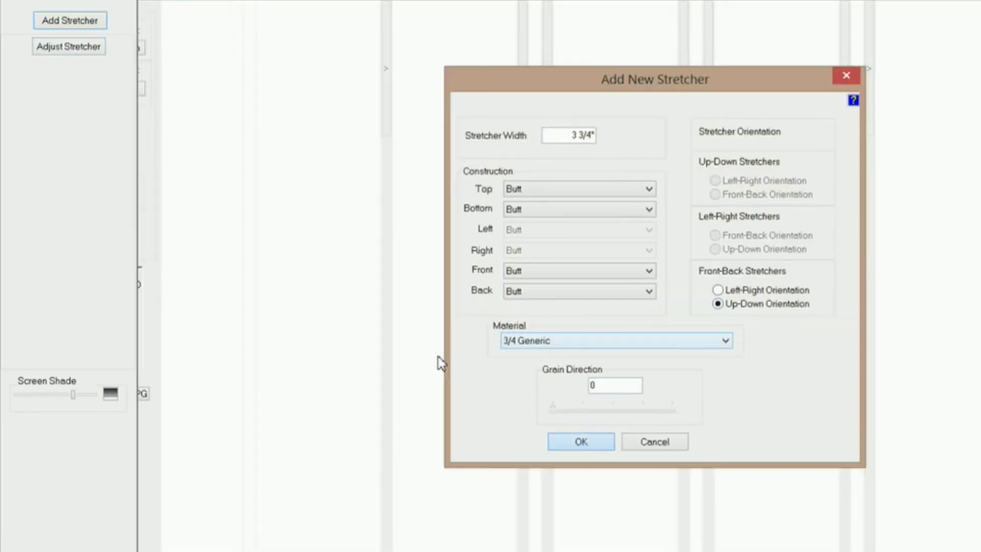
Step: Start adjusting one of the new upright 3 3/4" front-back stretchers and open its inset associations
{"action": "middle_click_drag", "start_coordinate": [601, 381], "coordinate": [731, 331]}
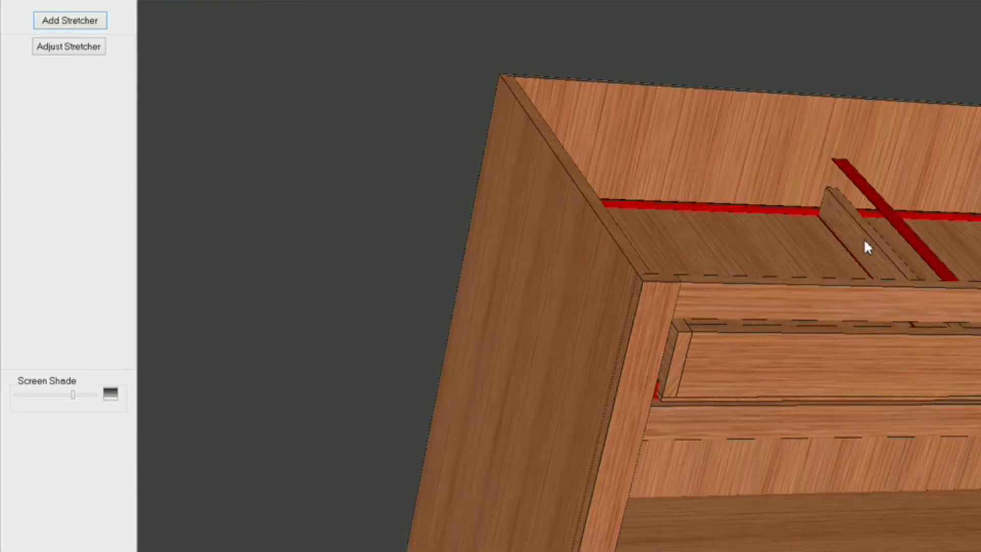
{"action": "left_click", "coordinate": [57, 50]}
{"action": "middle_click_drag", "start_coordinate": [974, 368], "coordinate": [793, 203]}
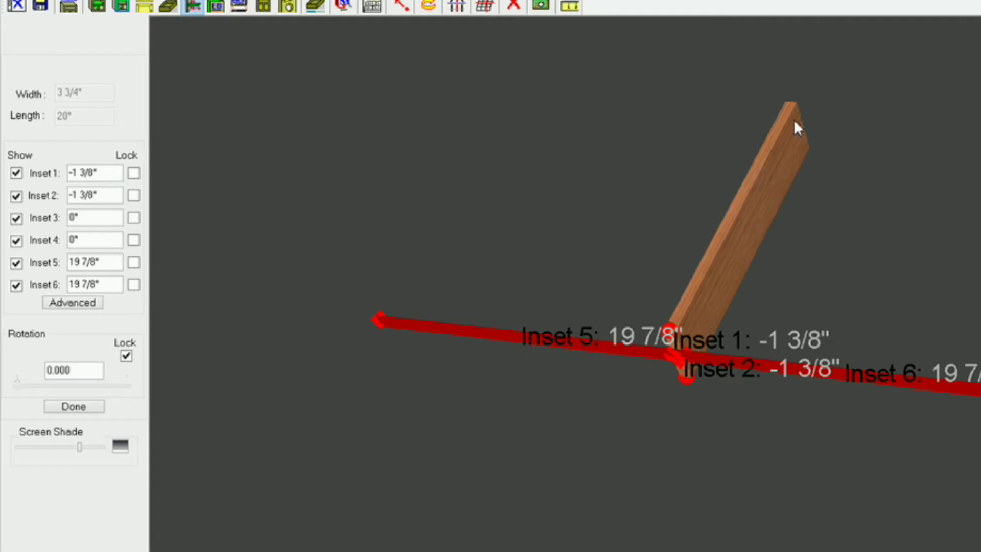
{"action": "middle_click_drag", "start_coordinate": [723, 342], "coordinate": [757, 259]}
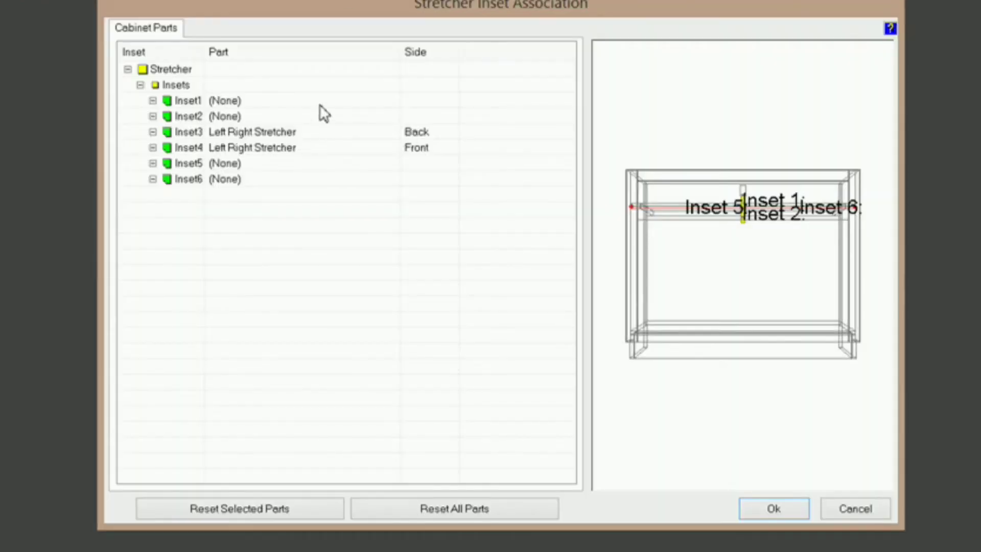
Step: Associate Inset 1 of the upright stretcher with the bottom side of the upper central front-back dummy stretcher
{"action": "left_click", "coordinate": [327, 102]}
{"action": "left_click", "coordinate": [328, 101]}
{"action": "left_click", "coordinate": [367, 106]}
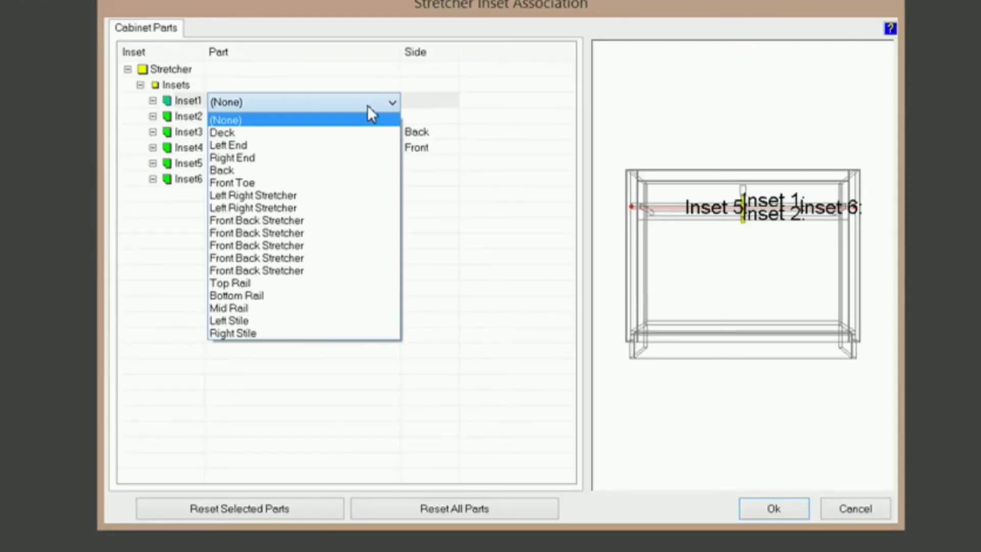
{"action": "left_click", "coordinate": [367, 110]}
{"action": "left_click_drag", "start_coordinate": [753, 156], "coordinate": [687, 263]}
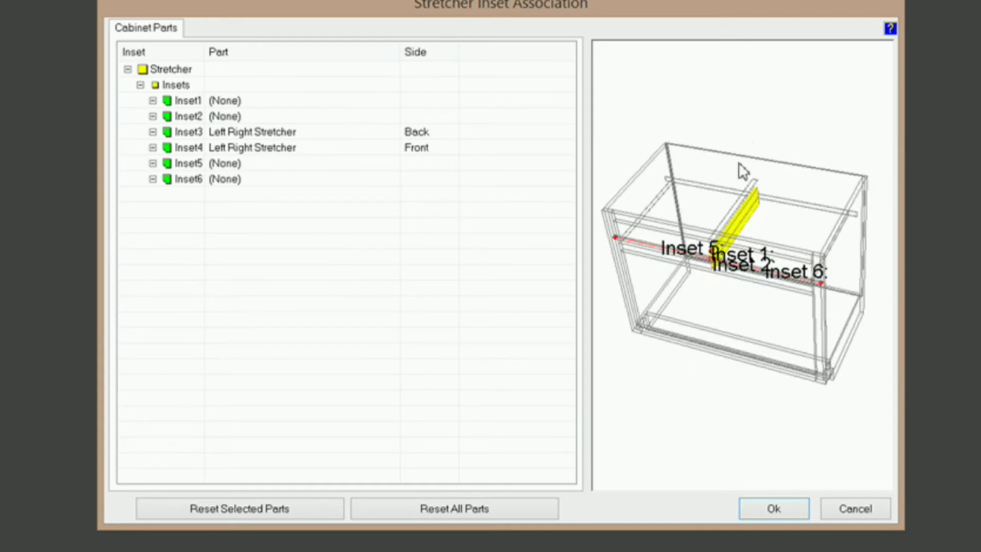
{"action": "scroll", "coordinate": [745, 268], "scroll_direction": "up", "scroll_amount": 5}
{"action": "left_click_drag", "start_coordinate": [721, 252], "coordinate": [699, 236]}
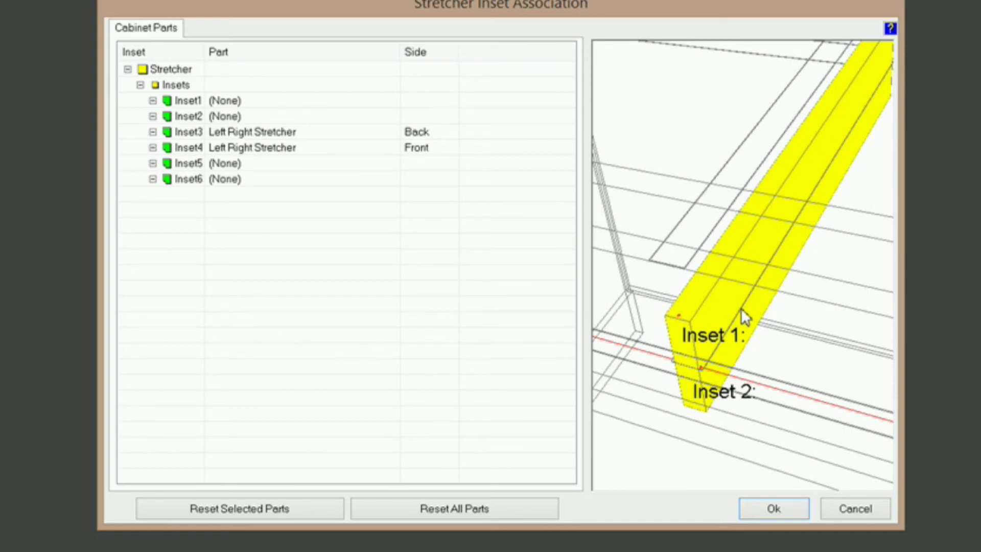
{"action": "left_click", "coordinate": [233, 101]}
{"action": "left_click", "coordinate": [392, 101]}
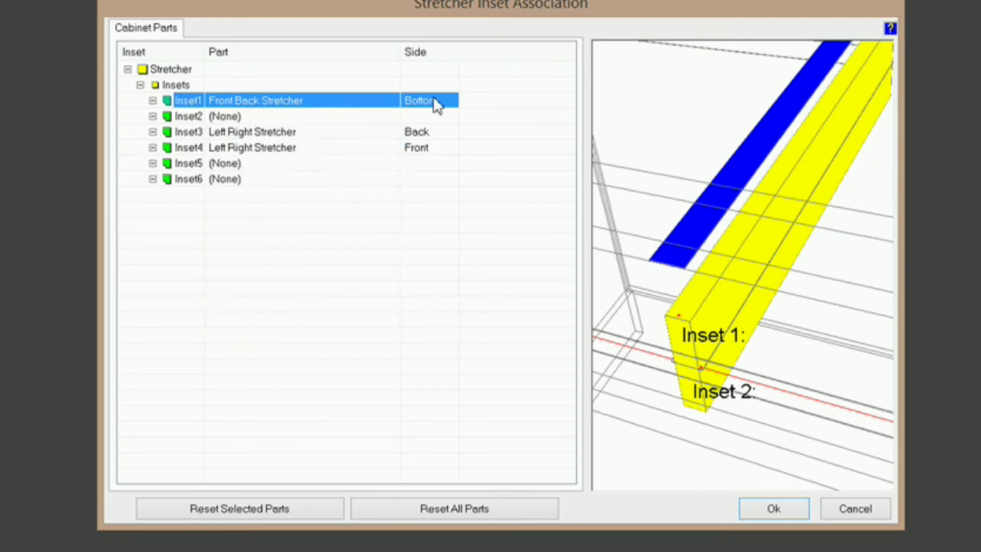
Step: Associate Inset 2 with the lower central front-back dummy stretcher and set its side to Bottom
{"action": "left_click", "coordinate": [282, 116]}
{"action": "left_click", "coordinate": [391, 119]}
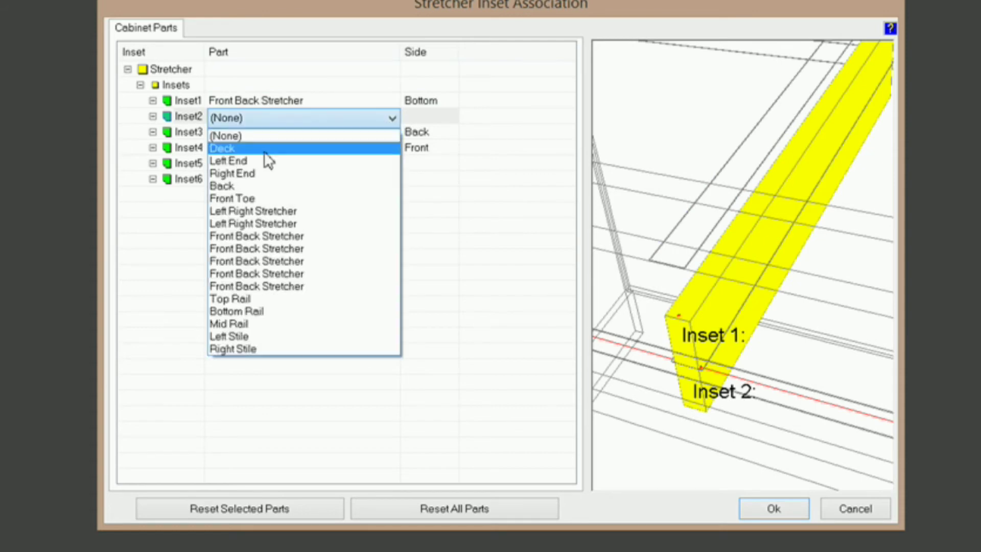
{"action": "left_click", "coordinate": [255, 261]}
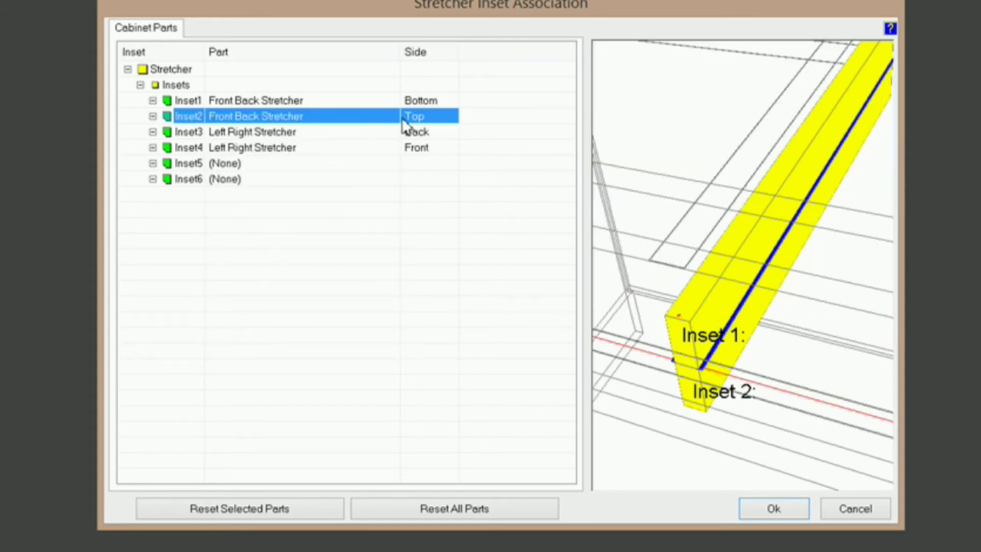
{"action": "left_click", "coordinate": [418, 117]}
{"action": "left_click", "coordinate": [449, 120]}
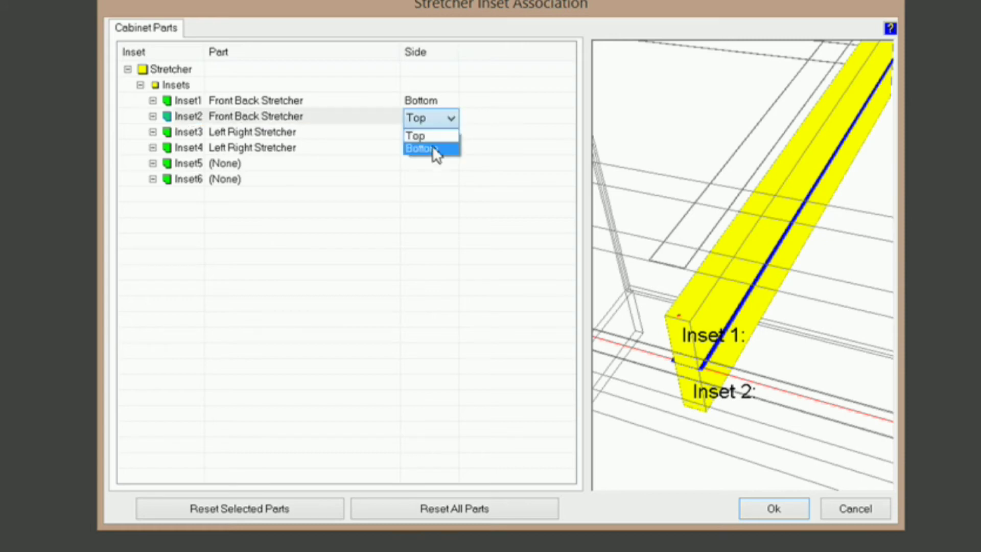
{"action": "left_click", "coordinate": [432, 148]}
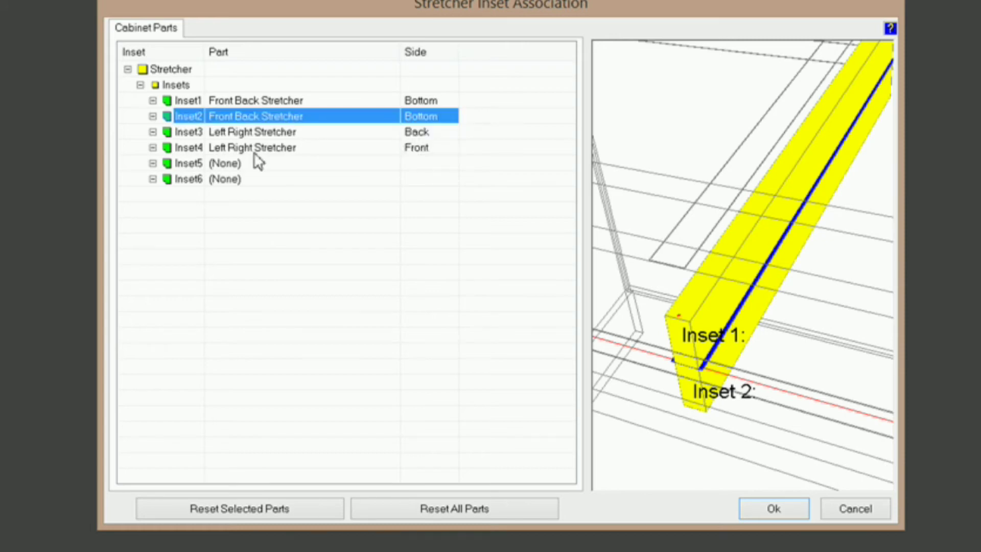
{"action": "left_click", "coordinate": [232, 182]}
{"action": "left_click", "coordinate": [231, 183]}
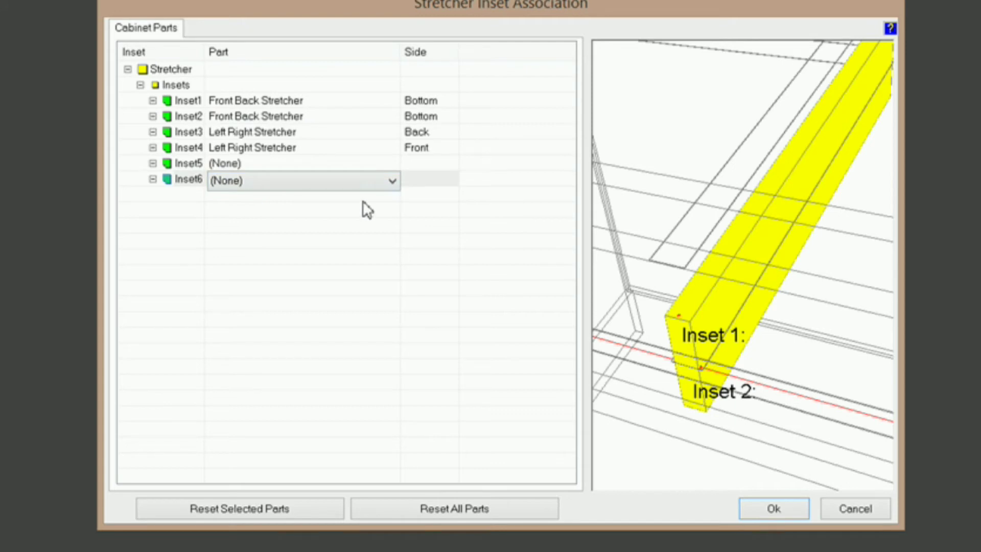
{"action": "left_click", "coordinate": [322, 183]}
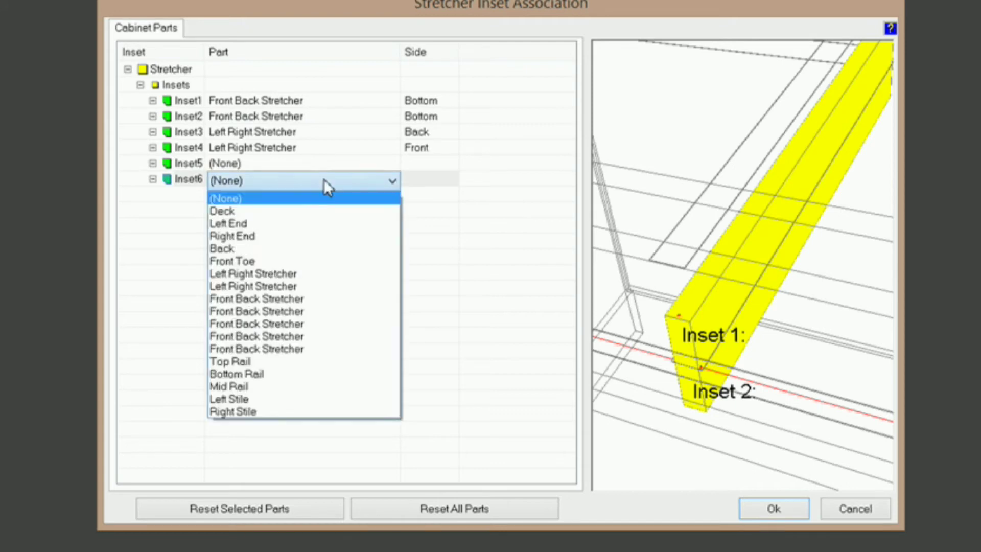
{"action": "left_click", "coordinate": [307, 199]}
{"action": "left_click", "coordinate": [681, 196]}
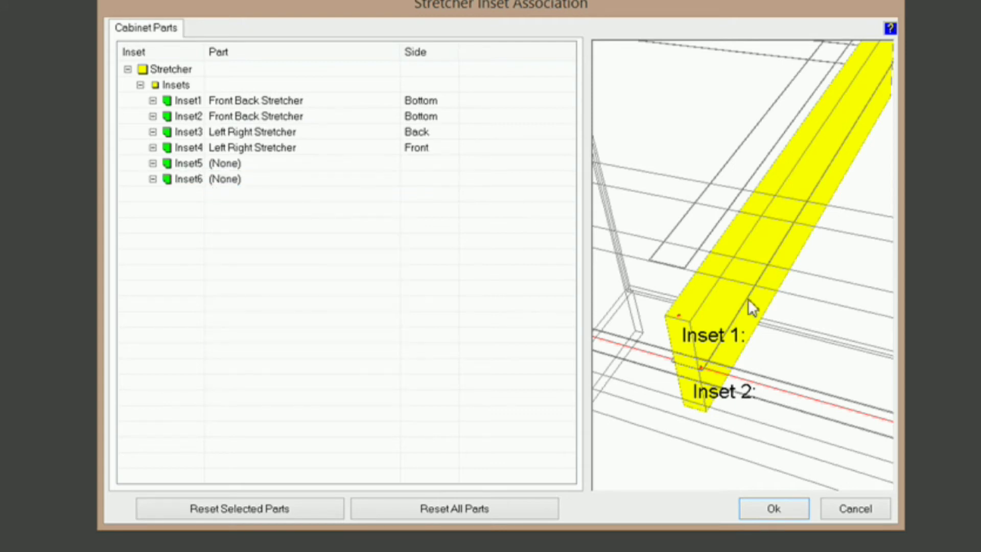
Step: Examine the highlighted upright stretcher's position relative to the surrounding parts in the wireframe preview
{"action": "left_click_drag", "start_coordinate": [722, 280], "coordinate": [911, 353]}
{"action": "left_click_drag", "start_coordinate": [714, 291], "coordinate": [741, 228]}
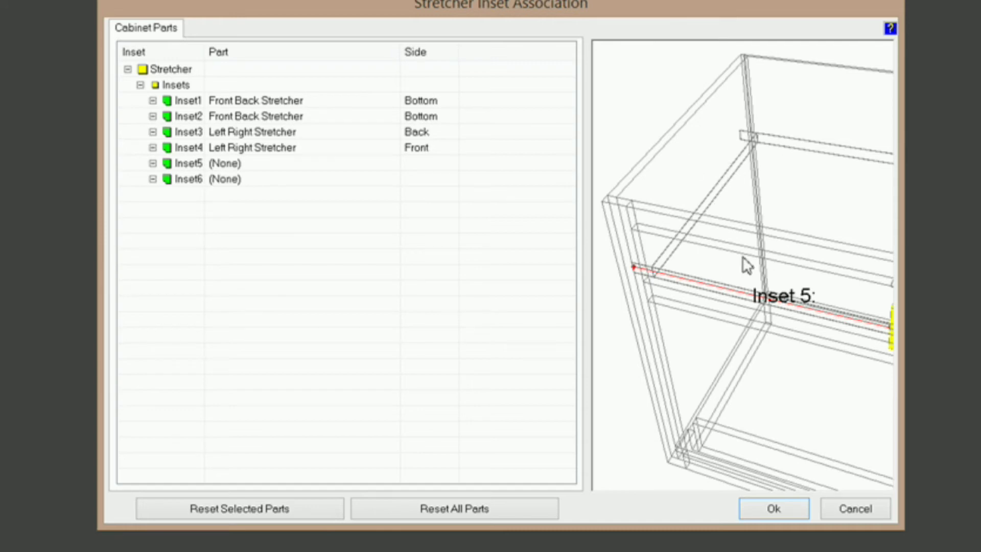
{"action": "scroll", "coordinate": [734, 272], "scroll_direction": "up", "scroll_amount": 5}
{"action": "scroll", "coordinate": [723, 251], "scroll_direction": "down", "scroll_amount": 5}
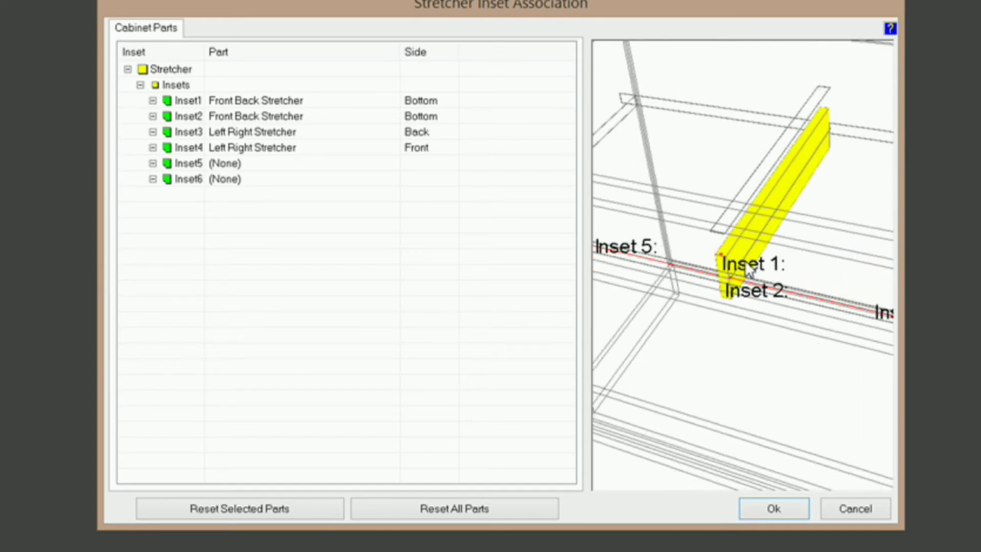
{"action": "scroll", "coordinate": [742, 248], "scroll_direction": "down", "scroll_amount": 2}
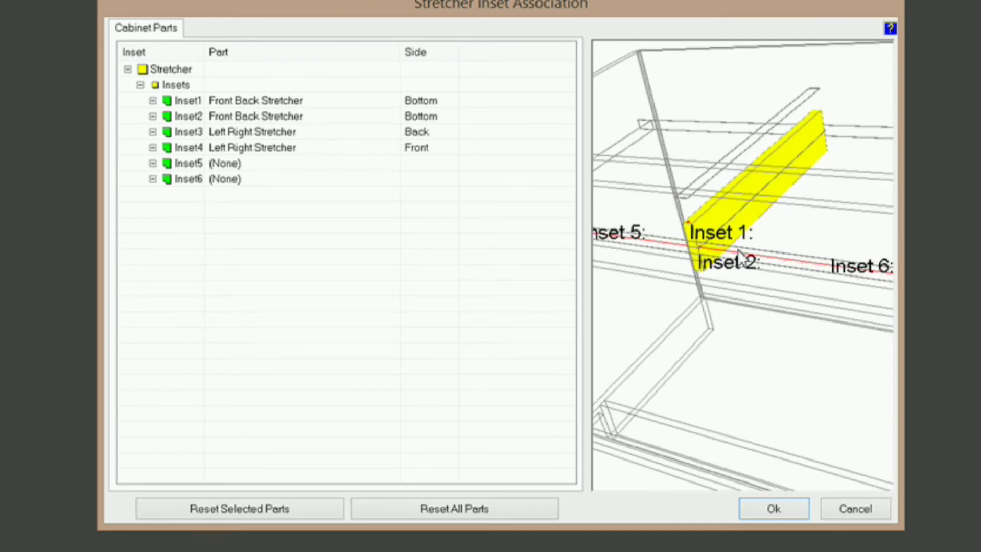
Step: Associate Inset 6 of the upright stretcher with the Left End, set its side to Right, and accept the associations
{"action": "left_click", "coordinate": [230, 180]}
{"action": "left_click", "coordinate": [393, 182]}
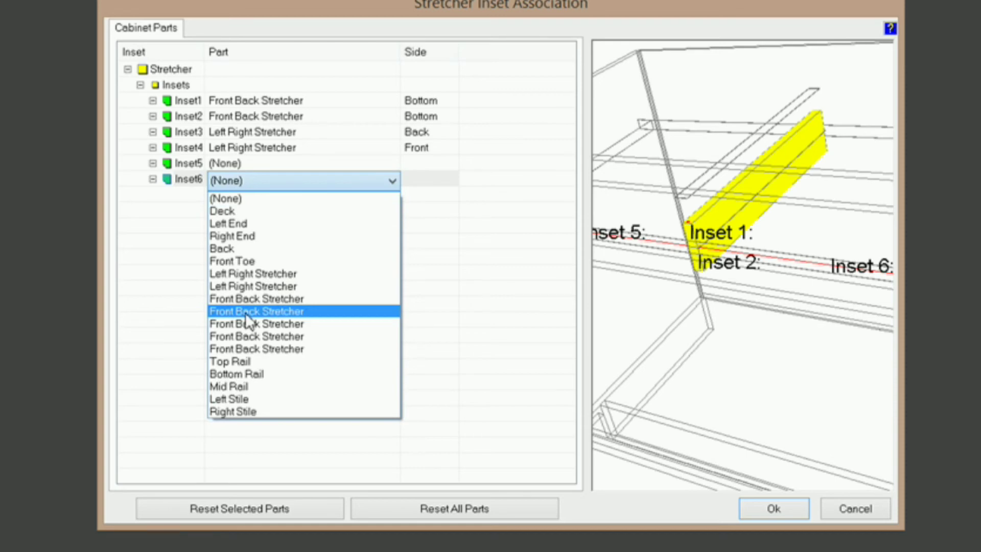
{"action": "left_click", "coordinate": [235, 223]}
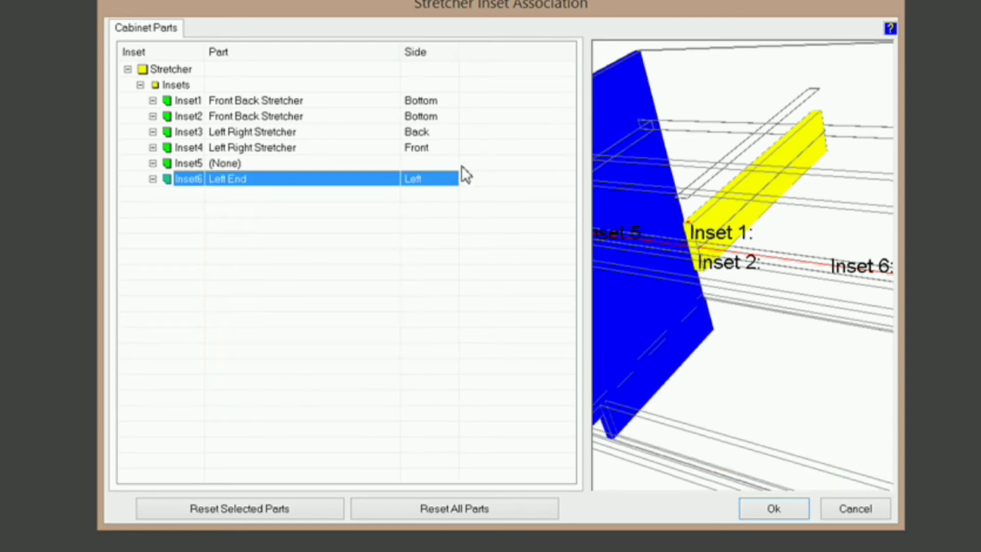
{"action": "left_click", "coordinate": [450, 179]}
{"action": "left_click", "coordinate": [452, 181]}
{"action": "left_click", "coordinate": [430, 211]}
{"action": "left_click", "coordinate": [773, 509]}
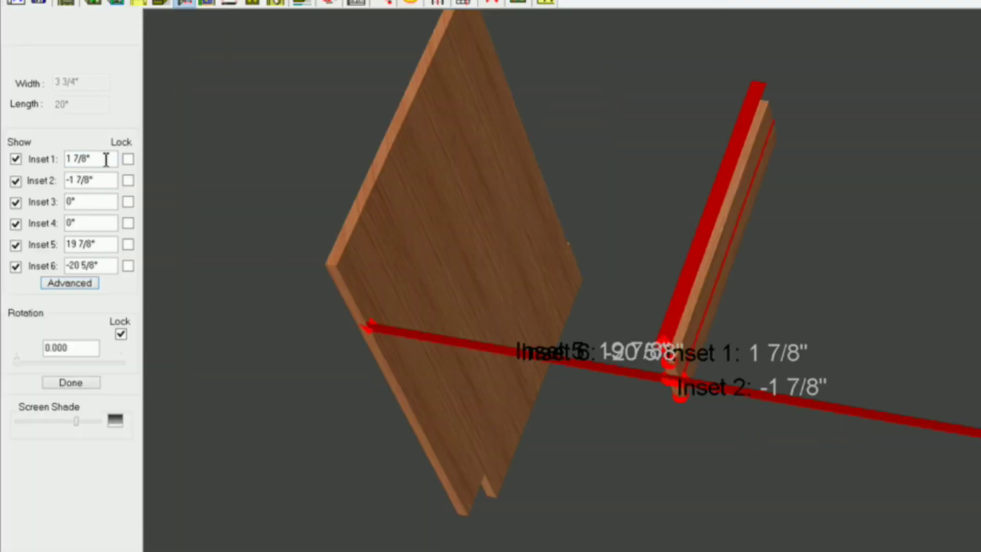
Step: Set Inset 1 and Inset 2 of the upright stretcher to 0 and lock both
{"action": "left_click_drag", "start_coordinate": [105, 160], "coordinate": [28, 148]}
{"action": "type", "text": "0"}
{"action": "key", "text": "Return"}
{"action": "double_click", "coordinate": [103, 183]}
{"action": "type", "text": "0"}
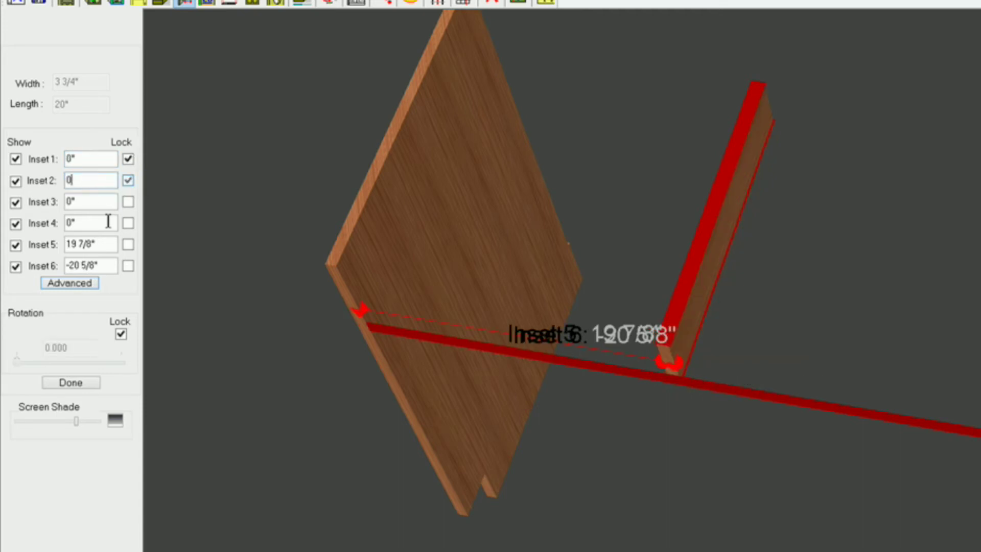
Step: Set Inset 6 to -8", lock it, and finish adjusting the upright stretcher near the left end
{"action": "left_click", "coordinate": [106, 271]}
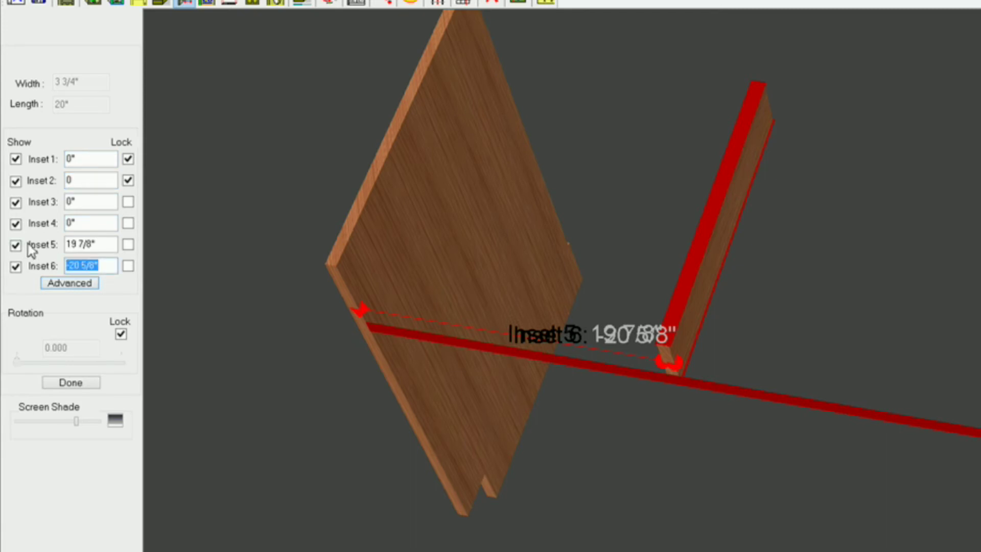
{"action": "type", "text": "-8"}
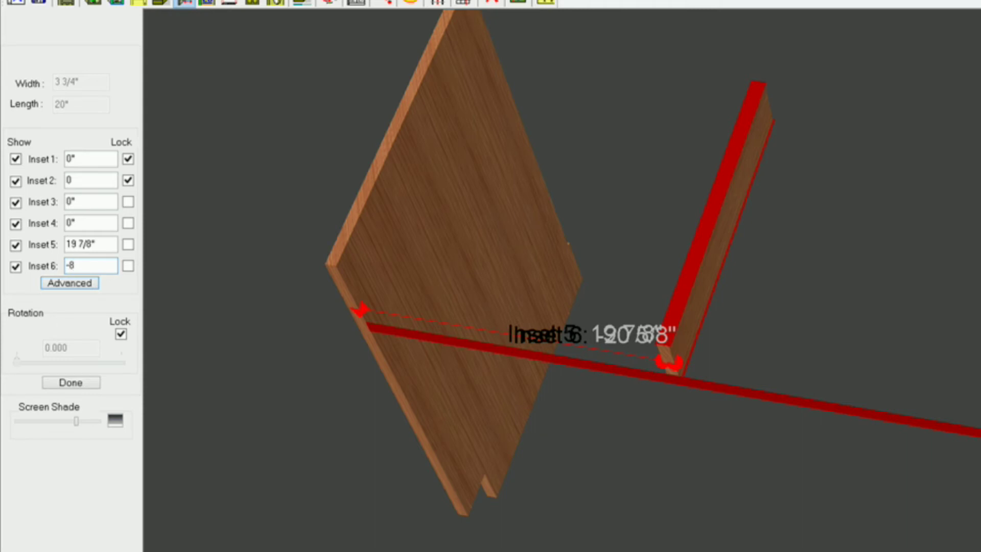
{"action": "left_click", "coordinate": [128, 266]}
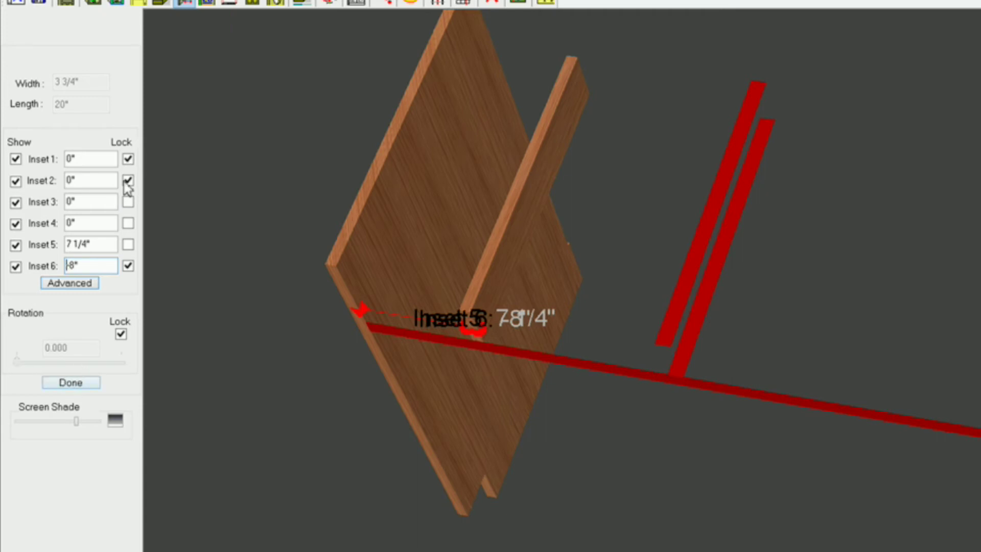
{"action": "left_click", "coordinate": [69, 383]}
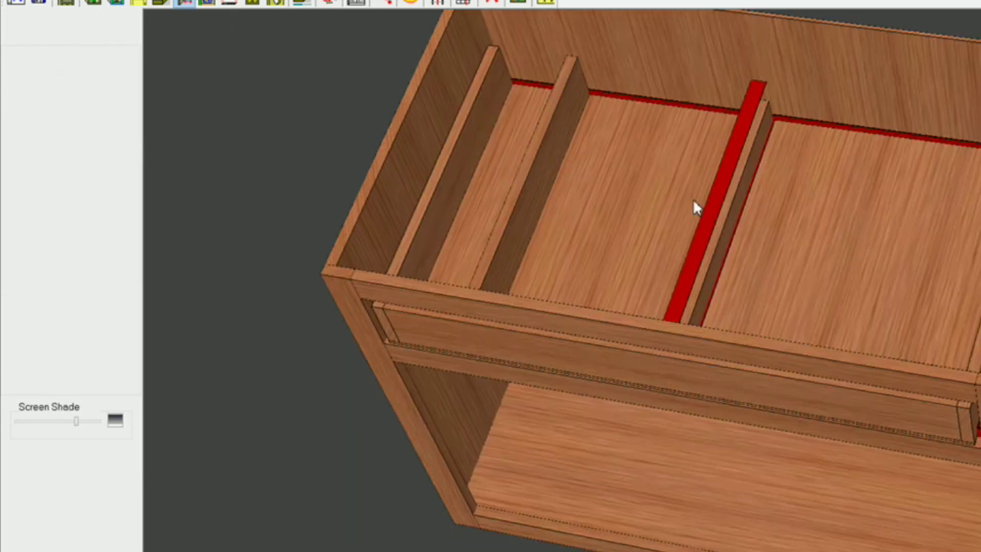
Step: Open the inset associations of the remaining central upright stretcher and associate Inset 1 with the bottom side of the upper dummy stretcher
{"action": "left_click", "coordinate": [742, 200]}
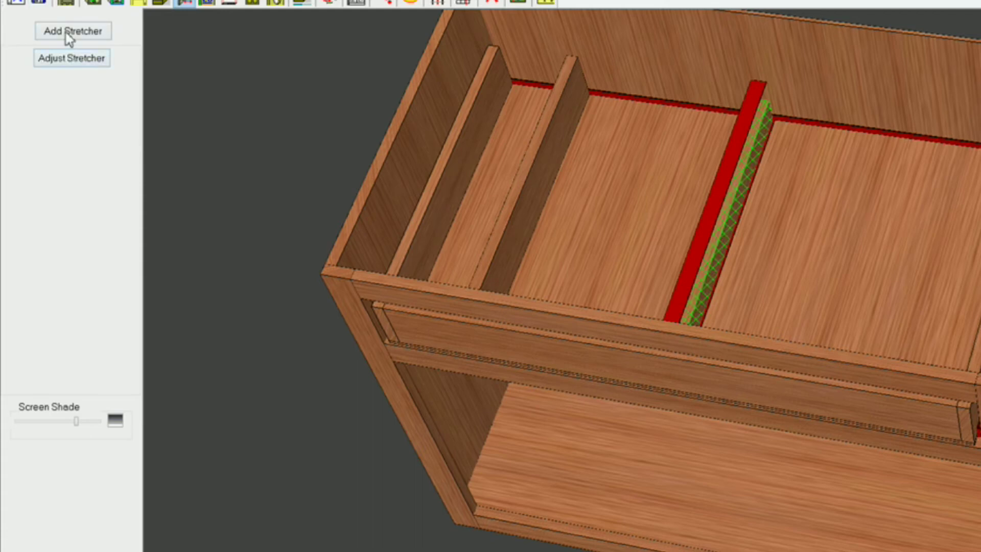
{"action": "left_click", "coordinate": [68, 60]}
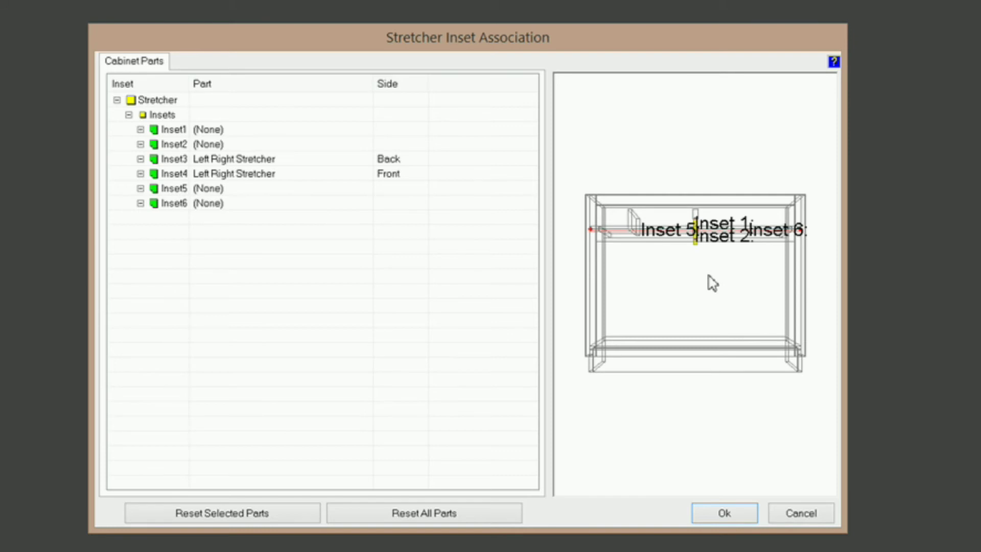
{"action": "left_click_drag", "start_coordinate": [712, 280], "coordinate": [704, 332]}
{"action": "scroll", "coordinate": [688, 218], "scroll_direction": "up", "scroll_amount": 5}
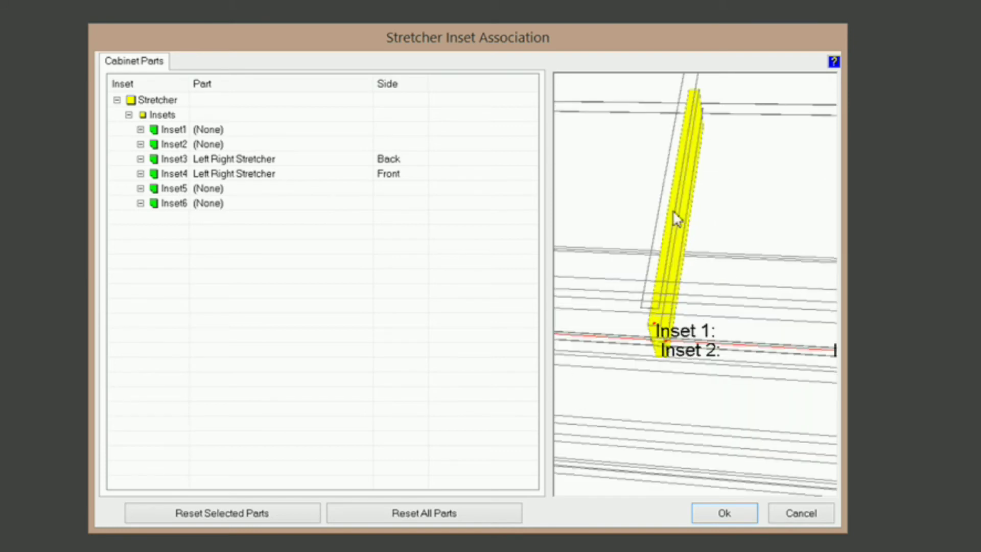
{"action": "left_click_drag", "start_coordinate": [674, 283], "coordinate": [627, 197]}
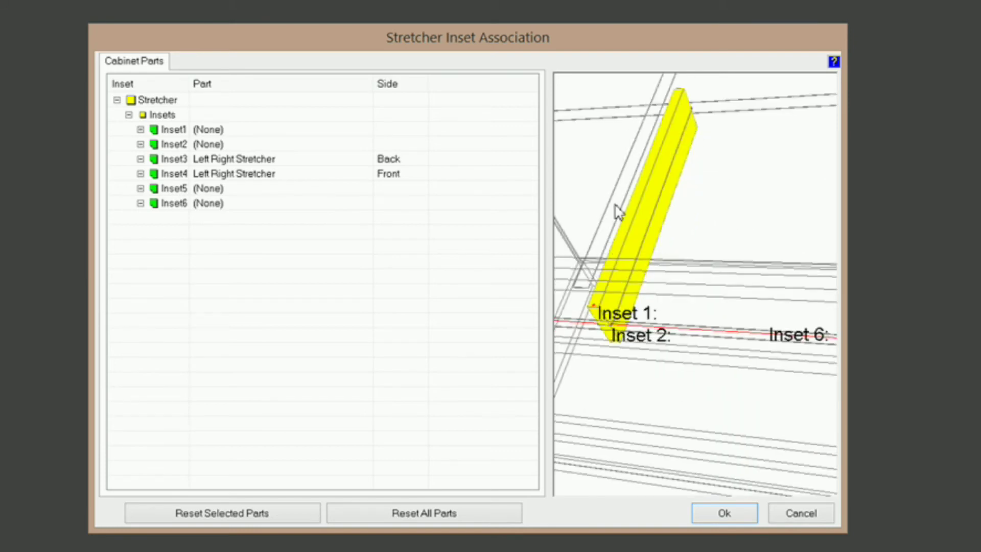
{"action": "left_click", "coordinate": [249, 131]}
{"action": "left_click", "coordinate": [366, 133]}
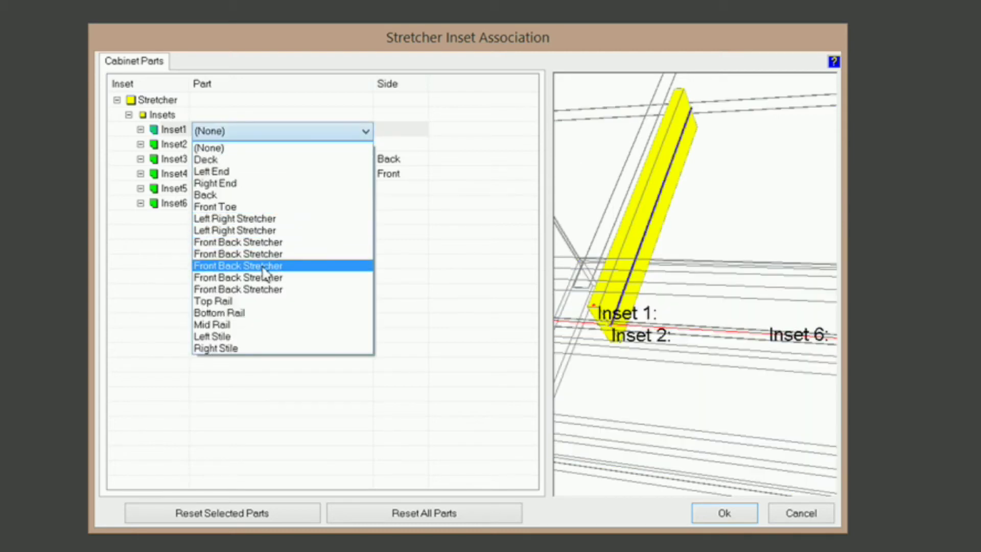
{"action": "left_click", "coordinate": [262, 286]}
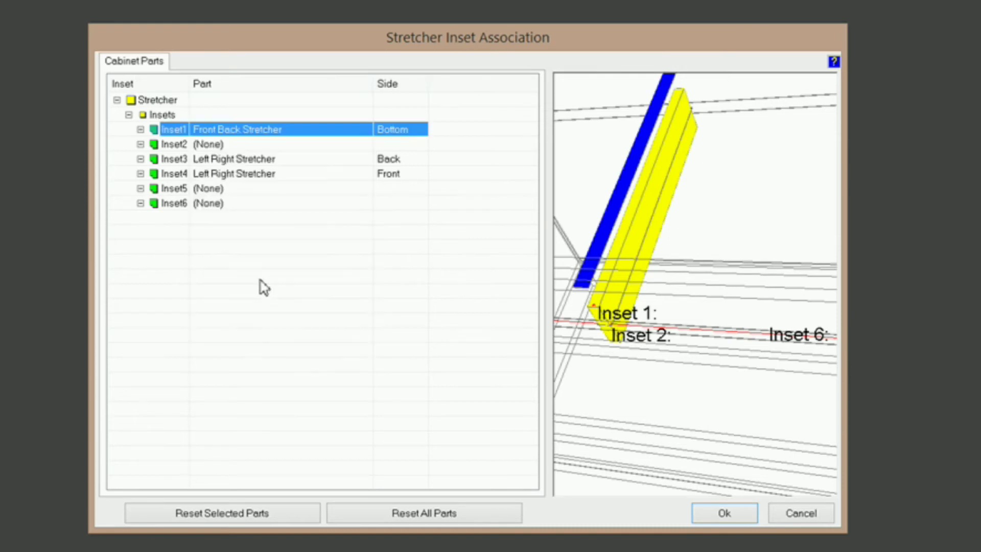
Step: Associate Inset 2 of the second upright stretcher with the lower front-back dummy stretcher and set its side to Bottom
{"action": "left_click", "coordinate": [199, 147]}
{"action": "left_click", "coordinate": [366, 147]}
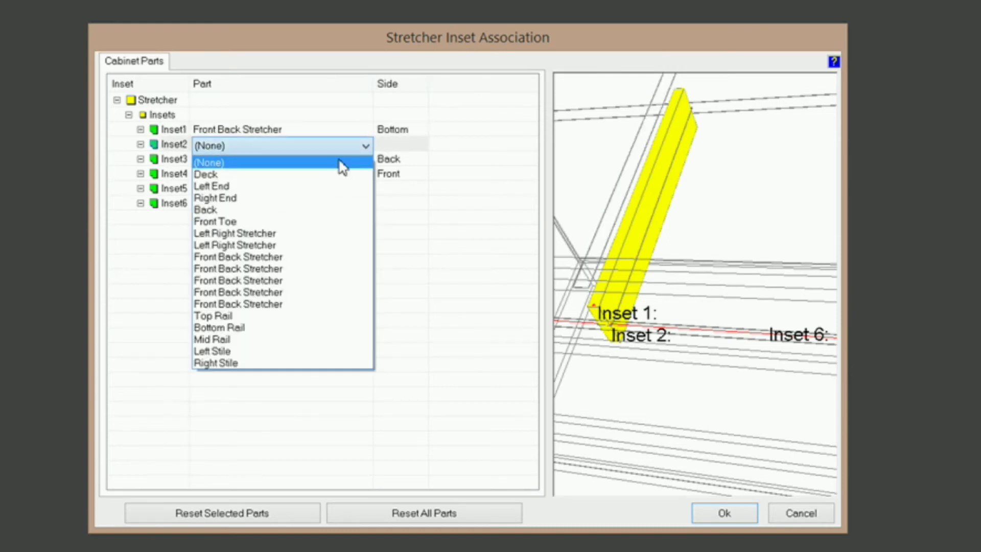
{"action": "left_click", "coordinate": [263, 285]}
{"action": "left_click", "coordinate": [406, 145]}
{"action": "left_click", "coordinate": [420, 150]}
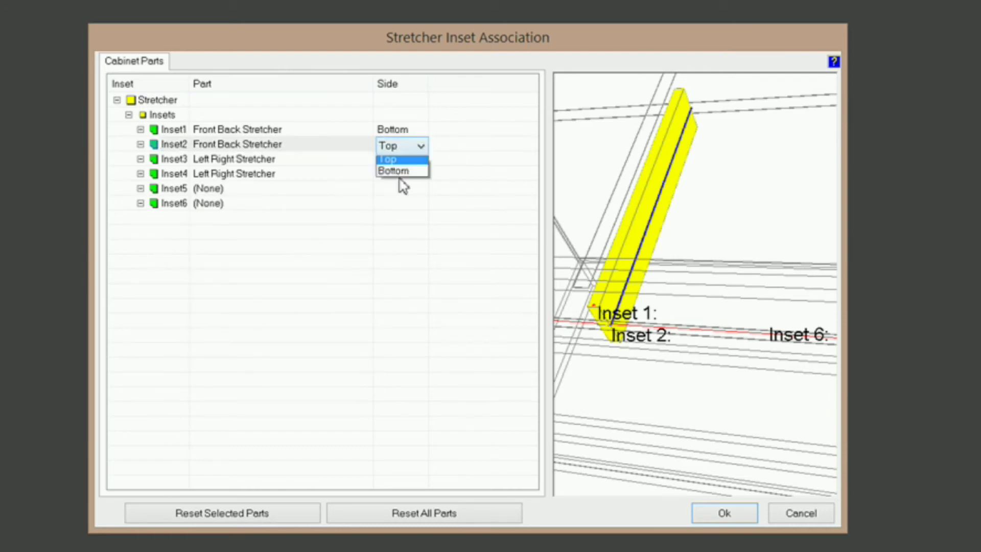
{"action": "left_click", "coordinate": [400, 171]}
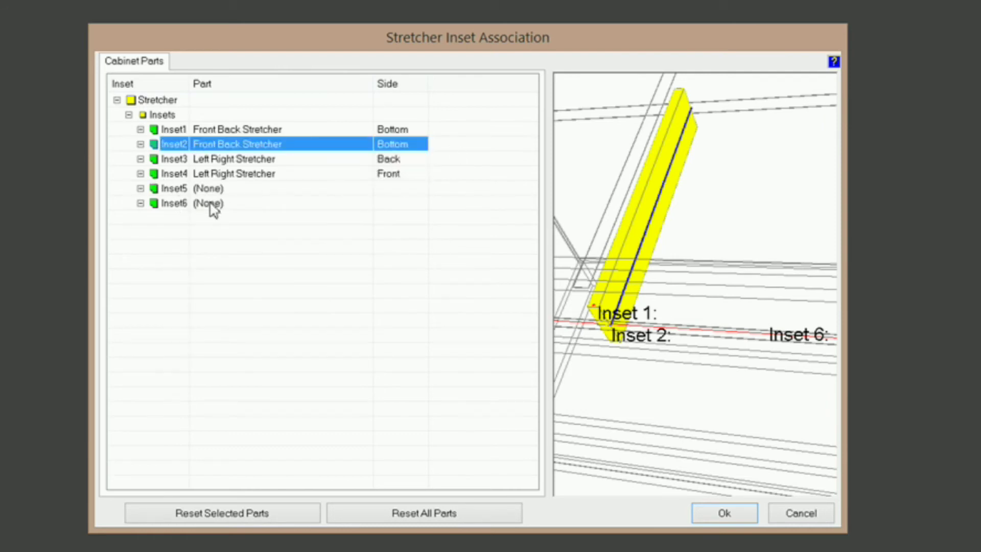
Step: Associate Inset 5 with the Right End, set its side to Left, and accept the associations
{"action": "left_click", "coordinate": [221, 190]}
{"action": "left_click", "coordinate": [366, 195]}
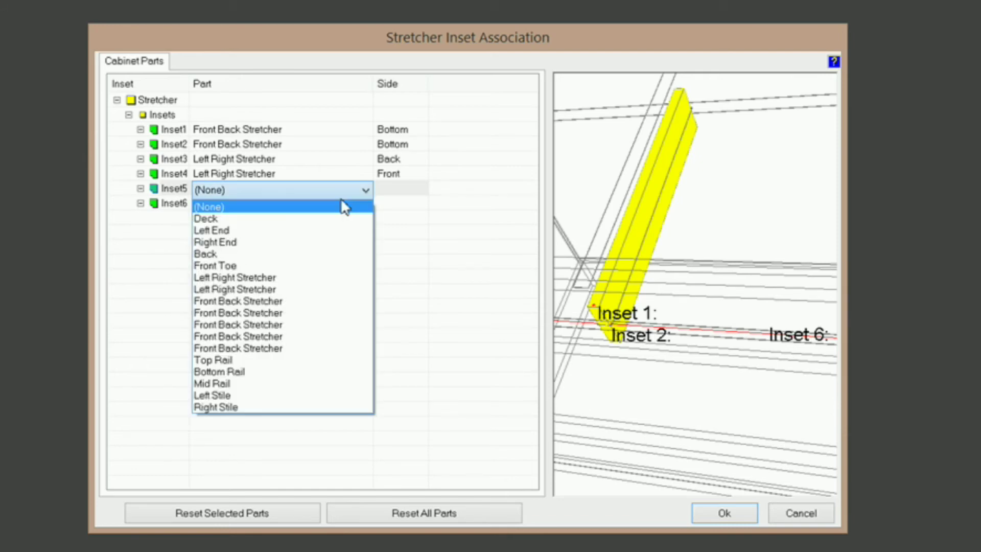
{"action": "left_click", "coordinate": [223, 243]}
{"action": "left_click", "coordinate": [408, 191]}
{"action": "left_click", "coordinate": [421, 190]}
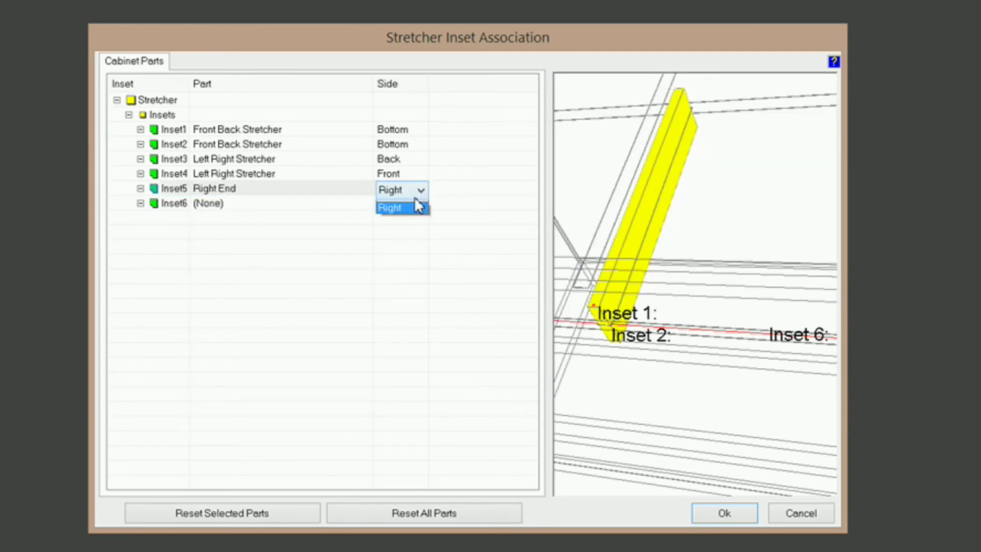
{"action": "left_click", "coordinate": [402, 205]}
{"action": "left_click", "coordinate": [725, 516]}
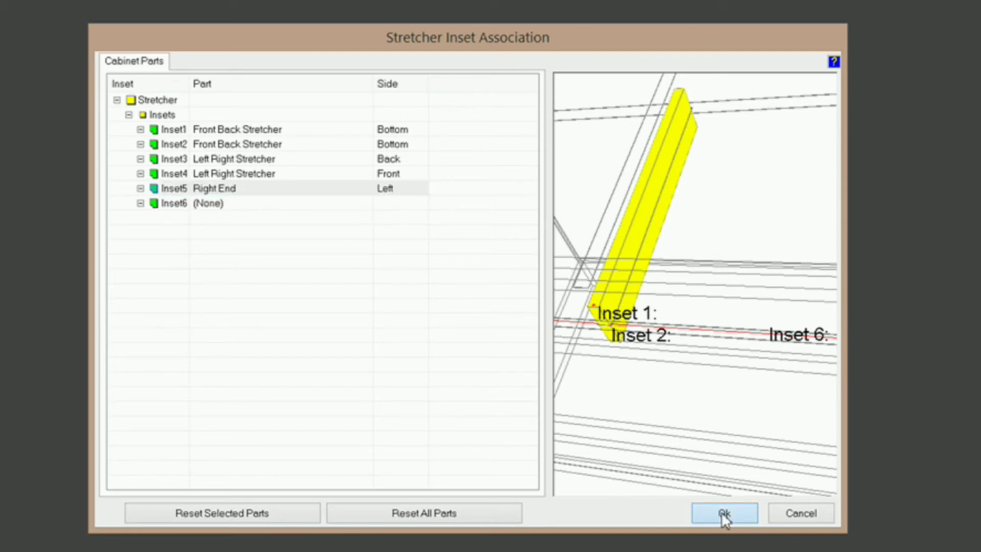
Step: Set Inset 1 and Inset 2 of the second upright stretcher to 0 and lock both
{"action": "left_click_drag", "start_coordinate": [118, 163], "coordinate": [22, 157]}
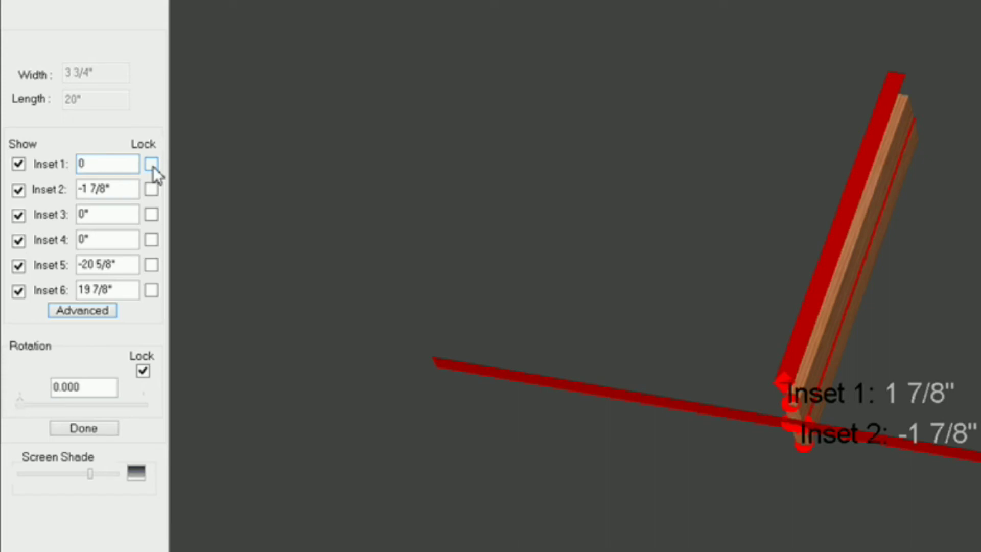
{"action": "left_click_drag", "start_coordinate": [124, 190], "coordinate": [60, 190]}
{"action": "type", "text": "0"}
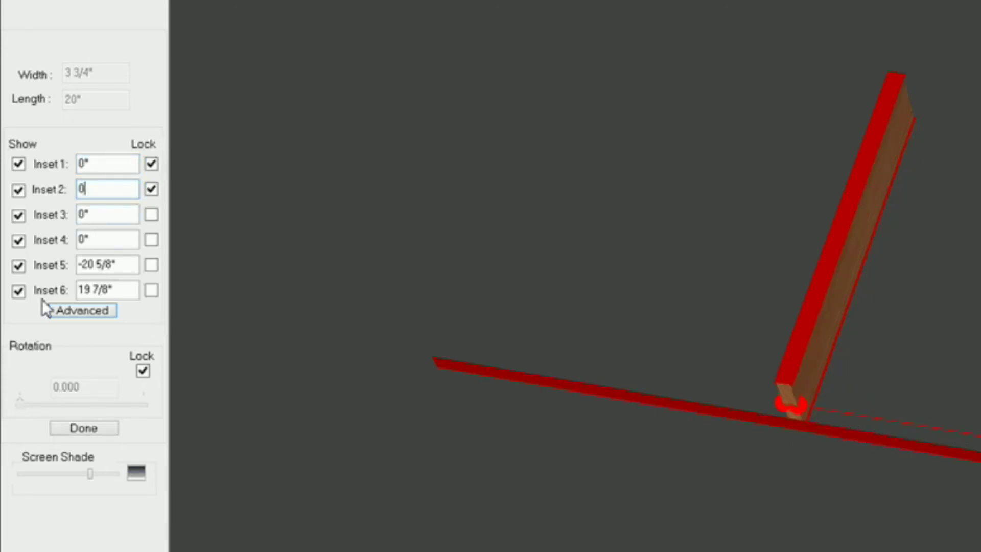
Step: Set Inset 5 to -8", lock it, and finish adjusting the upright stretcher near the right end
{"action": "left_click_drag", "start_coordinate": [119, 267], "coordinate": [18, 263]}
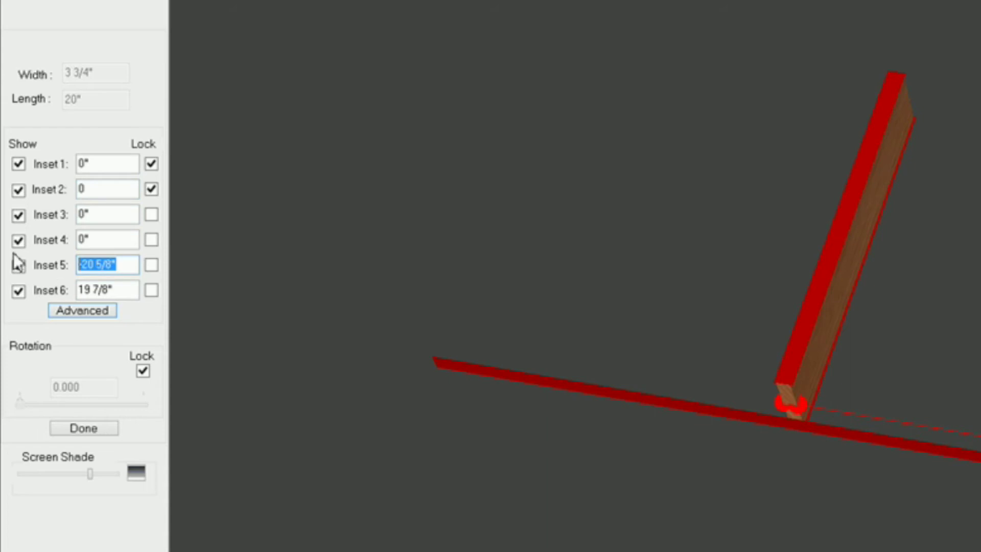
{"action": "type", "text": "-8"}
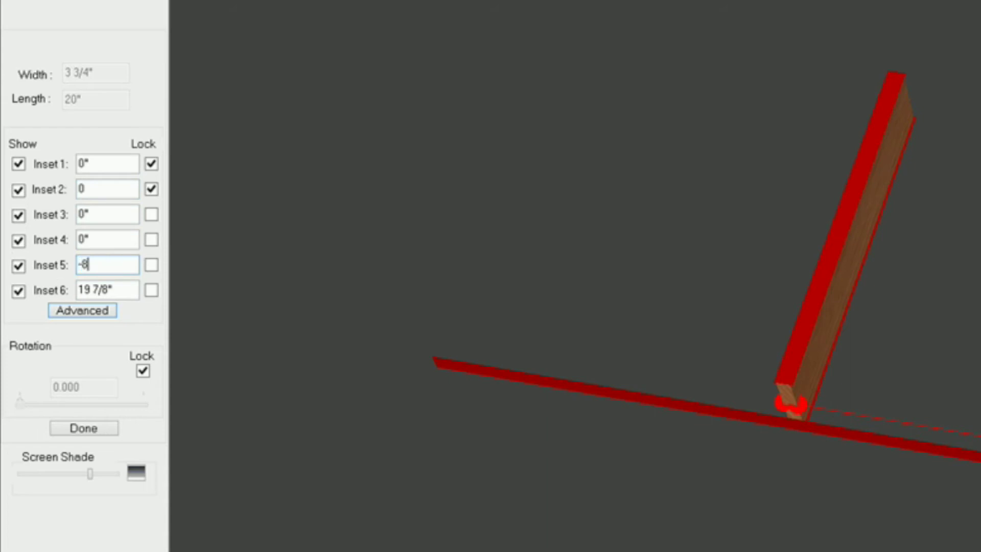
{"action": "left_click", "coordinate": [152, 265]}
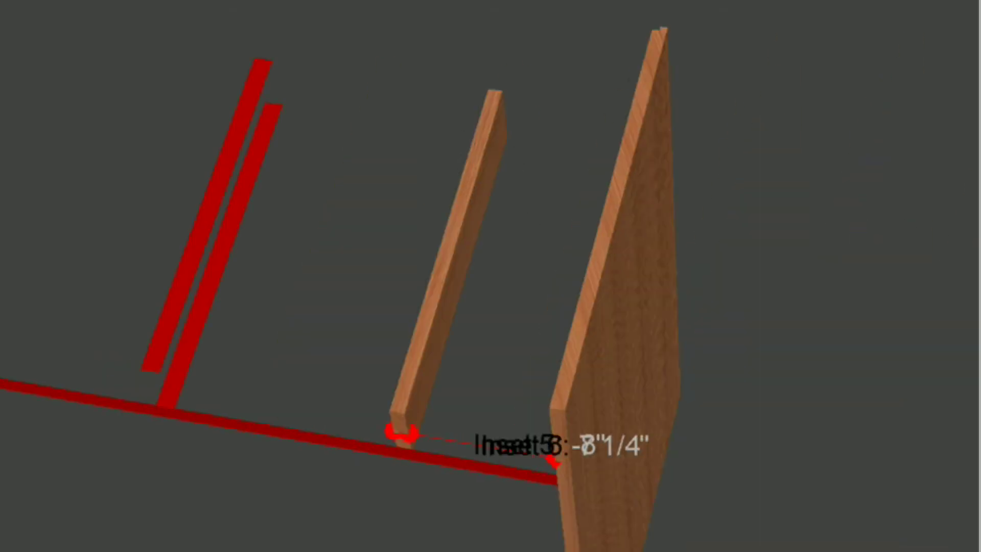
{"action": "left_click", "coordinate": [92, 438]}
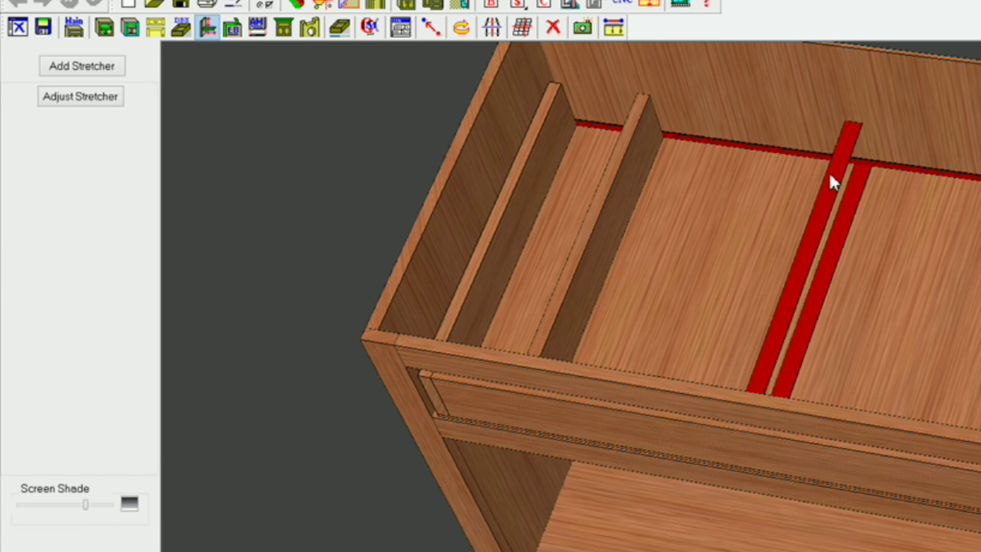
Step: Add a 3 3/4" left-right stretcher of 3/4 Generic in up-down orientation between the two inner upright front-back stretchers
{"action": "middle_click_drag", "start_coordinate": [934, 373], "coordinate": [751, 542]}
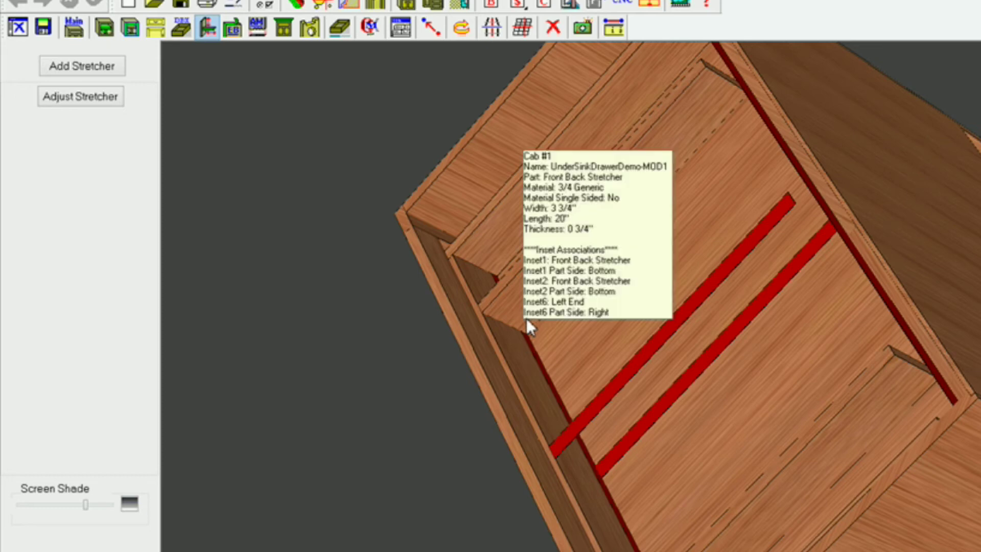
{"action": "left_click", "coordinate": [525, 293]}
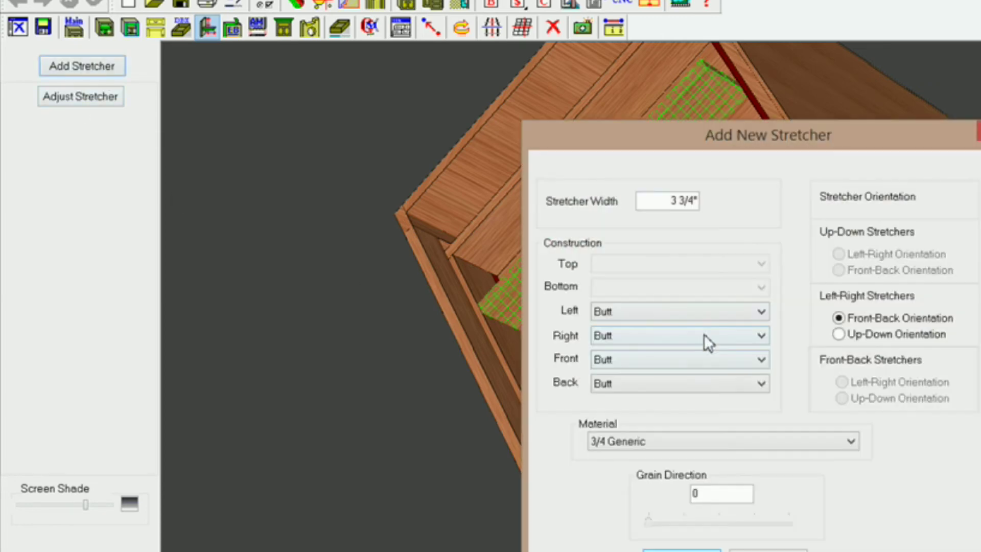
{"action": "left_click", "coordinate": [839, 334]}
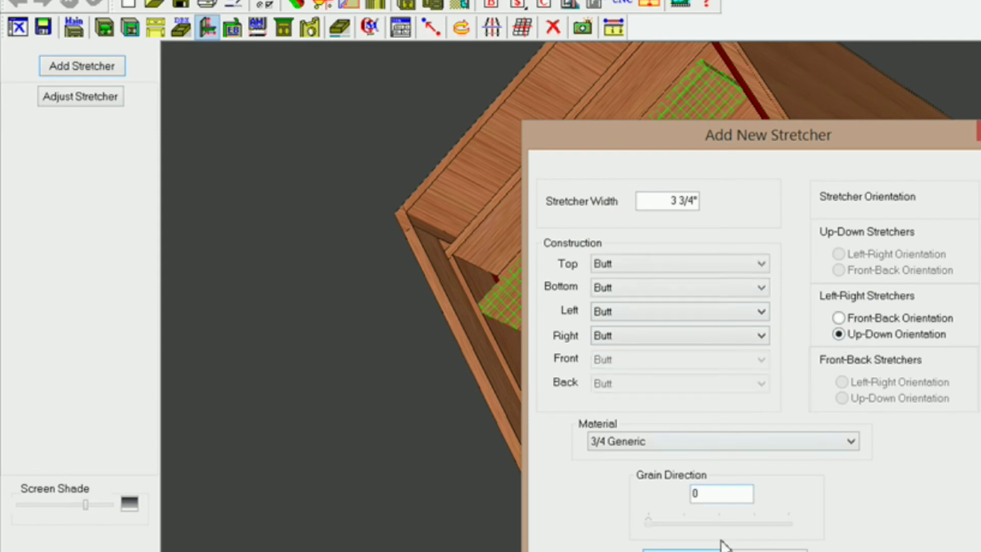
{"action": "left_click", "coordinate": [682, 549]}
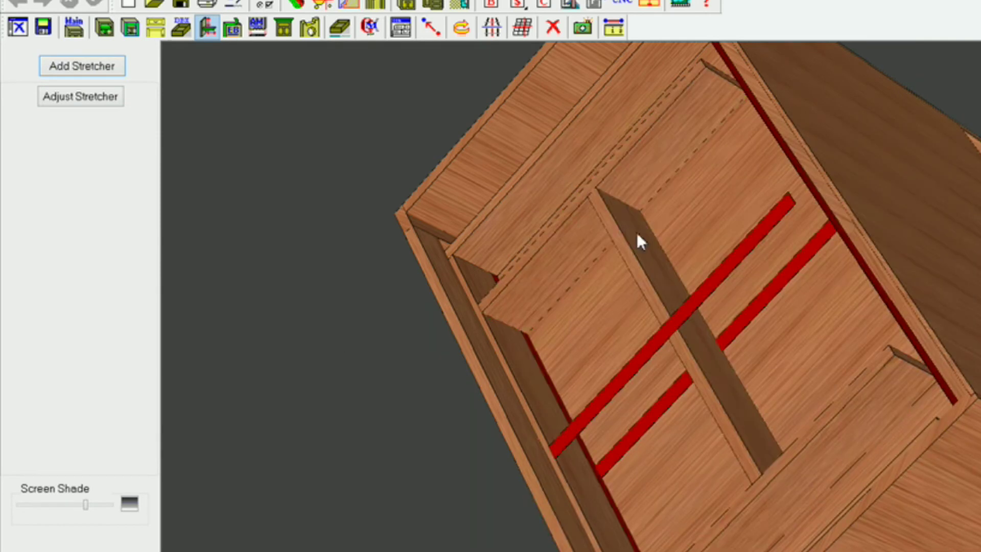
Step: Start adjusting the new left-right stretcher and open its advanced inset associations
{"action": "left_click", "coordinate": [637, 231]}
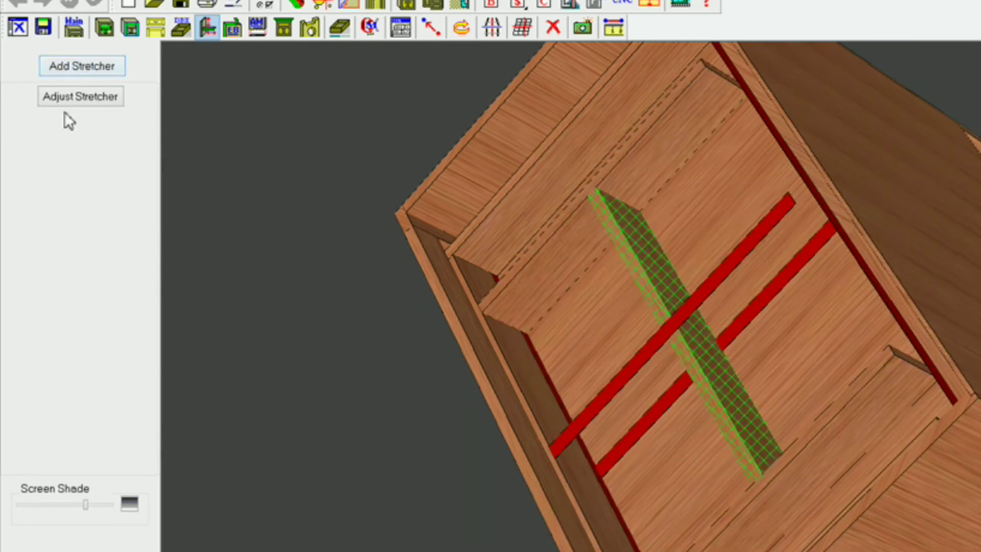
{"action": "left_click", "coordinate": [74, 97]}
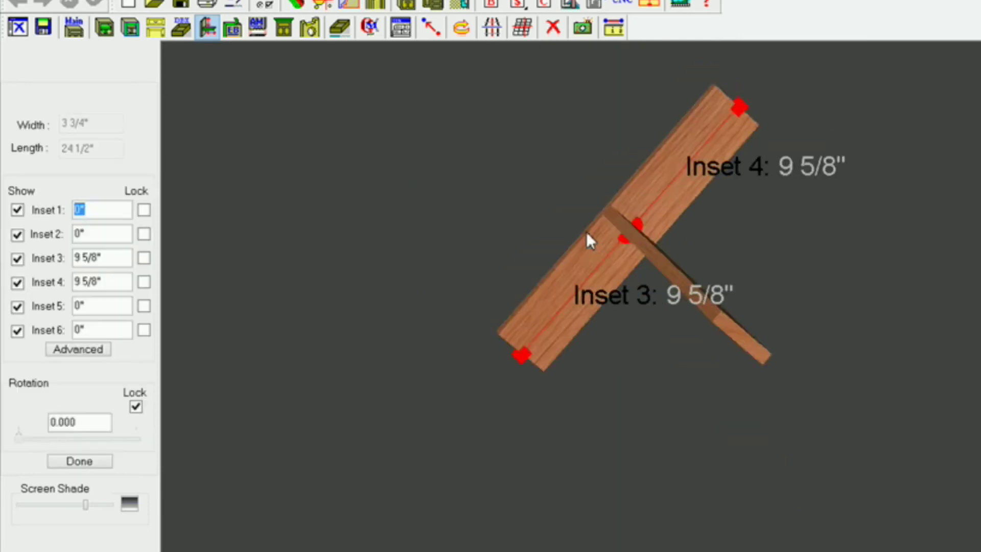
{"action": "left_click_drag", "start_coordinate": [431, 203], "coordinate": [804, 143]}
{"action": "left_click_drag", "start_coordinate": [754, 193], "coordinate": [703, 234]}
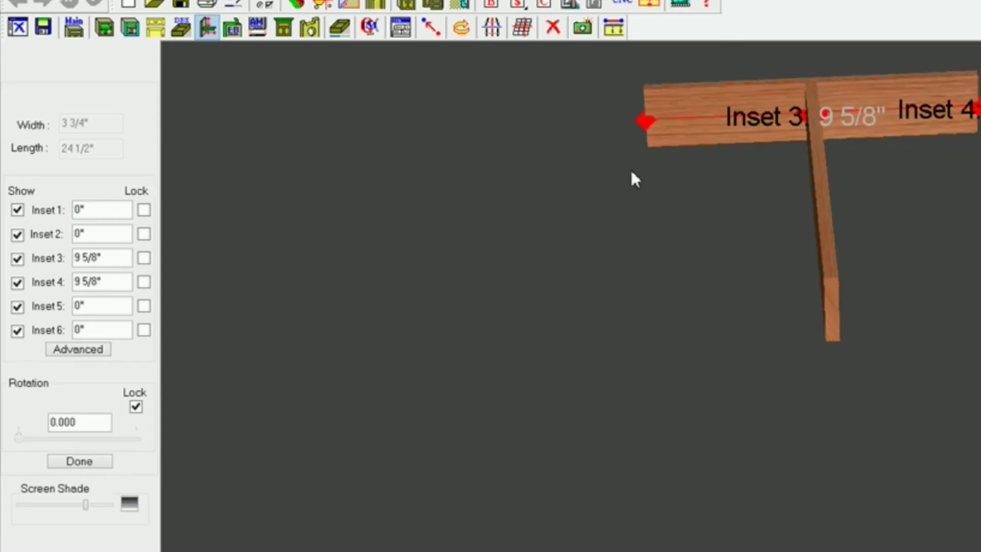
{"action": "left_click", "coordinate": [82, 351]}
Step: Associate Inset 1 with the upper dummy Front Back Stretcher, using its Bottom side
{"action": "left_click", "coordinate": [237, 125]}
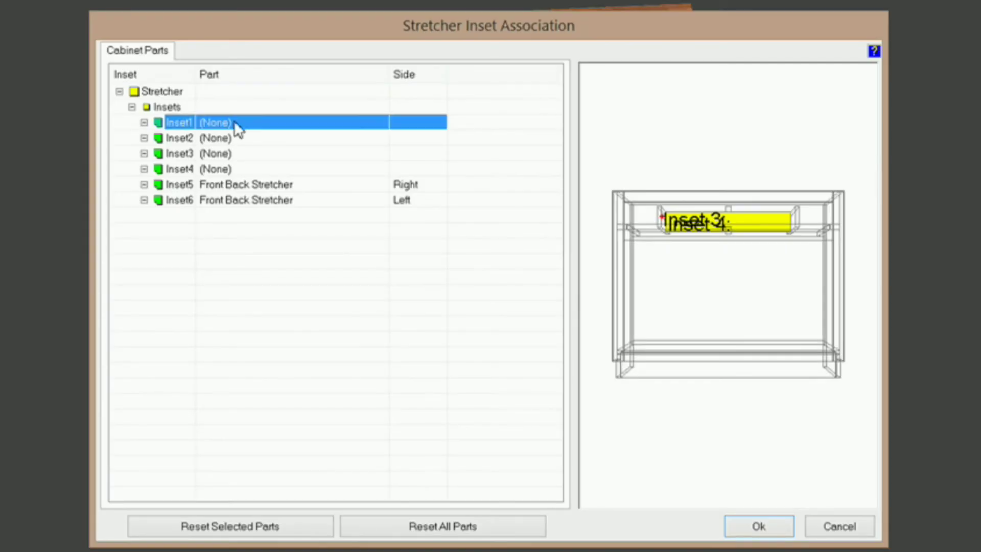
{"action": "left_click", "coordinate": [305, 122]}
{"action": "left_click", "coordinate": [749, 213]}
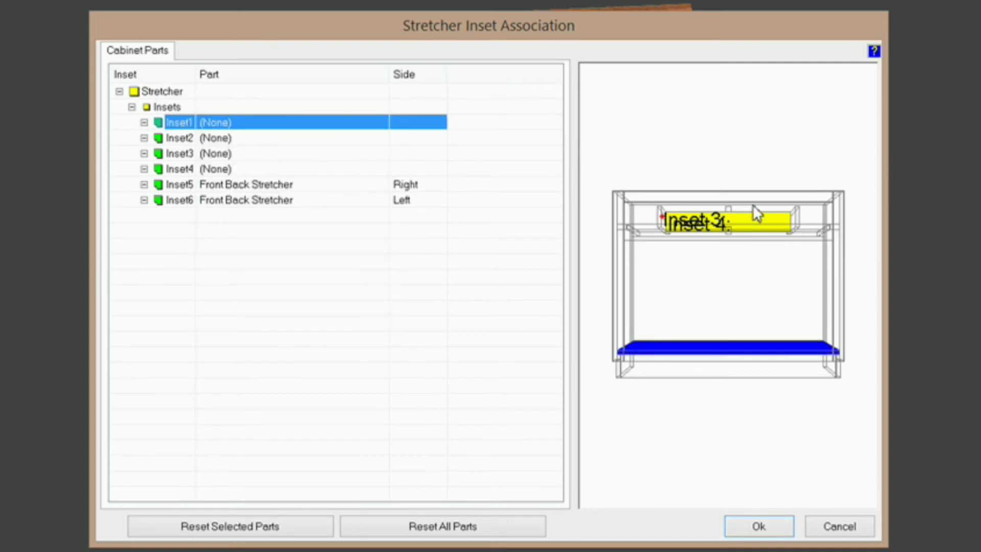
{"action": "left_click", "coordinate": [760, 206]}
{"action": "left_click_drag", "start_coordinate": [755, 225], "coordinate": [741, 280]}
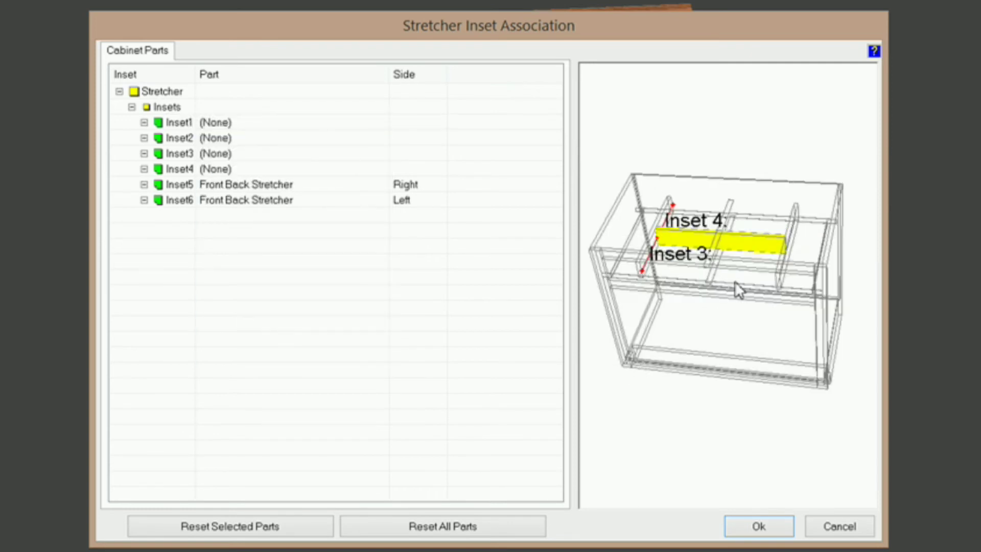
{"action": "scroll", "coordinate": [701, 296], "scroll_direction": "up", "scroll_amount": 3}
{"action": "left_click", "coordinate": [245, 123]}
{"action": "left_click", "coordinate": [380, 125]}
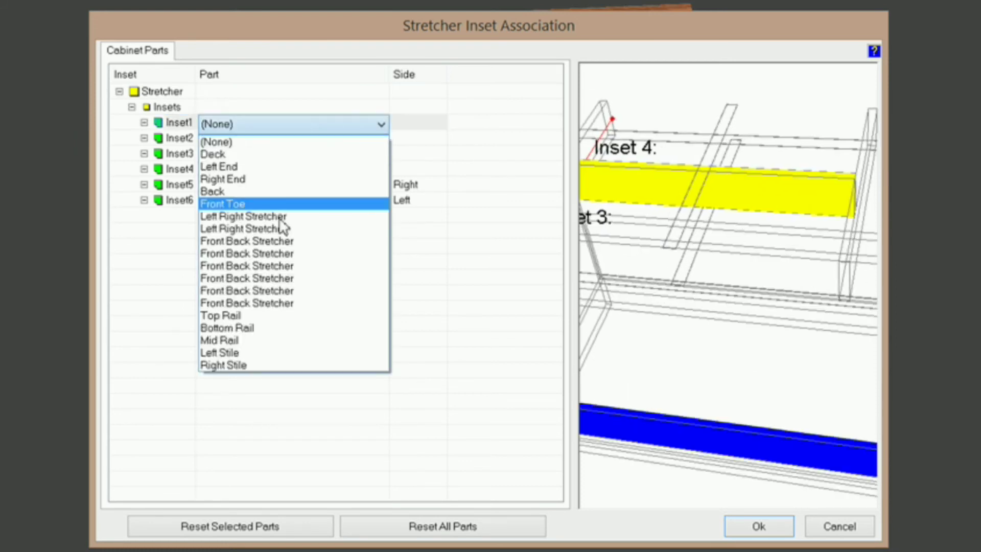
{"action": "left_click", "coordinate": [278, 280]}
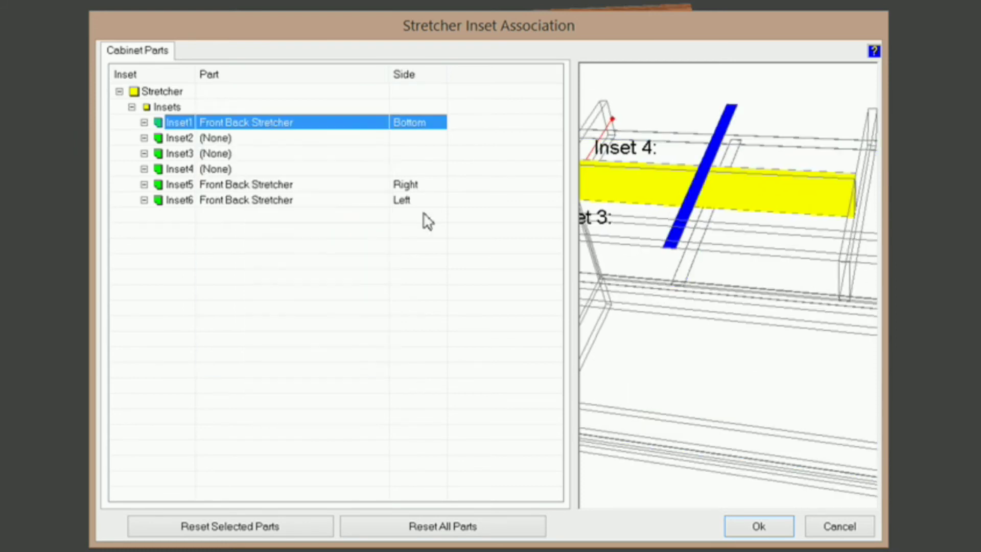
Step: Associate Inset 2 with the lower dummy Front Back Stretcher and set its side to Bottom
{"action": "left_click", "coordinate": [317, 142]}
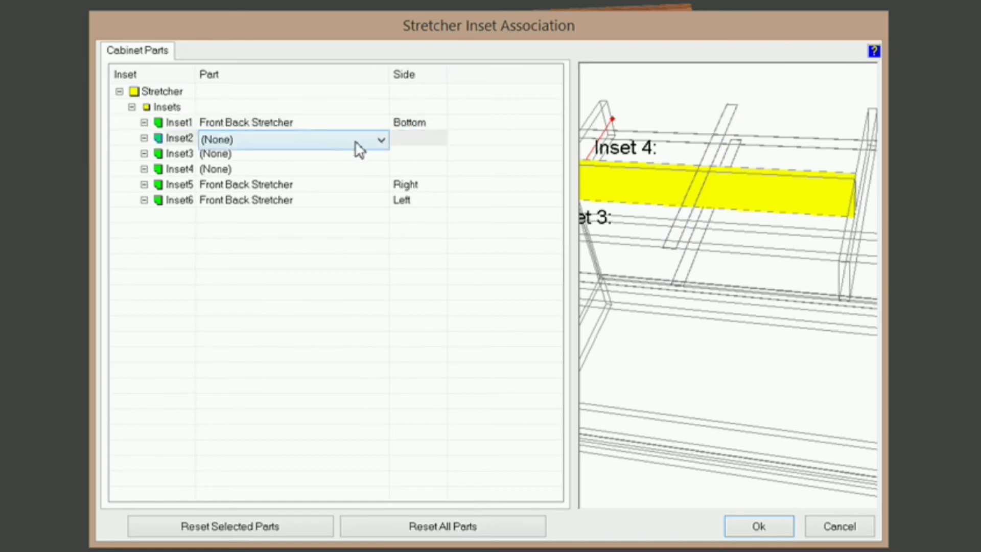
{"action": "left_click", "coordinate": [387, 146]}
{"action": "left_click", "coordinate": [275, 282]}
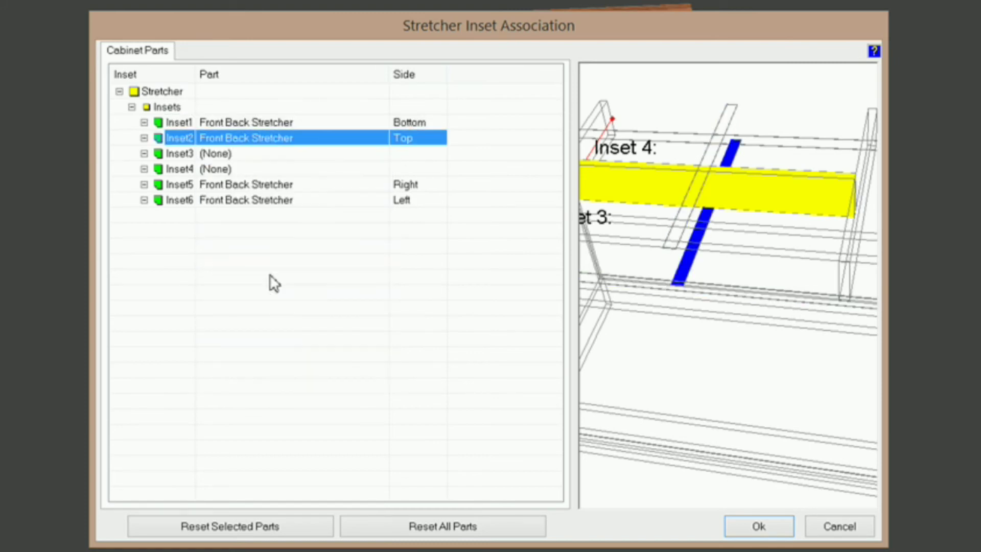
{"action": "left_click", "coordinate": [409, 145]}
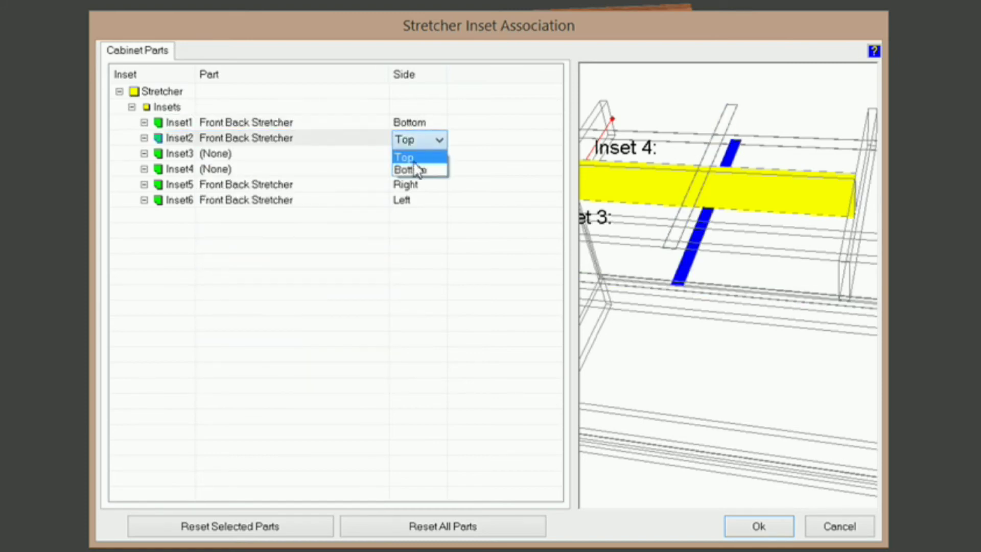
{"action": "left_click", "coordinate": [402, 165]}
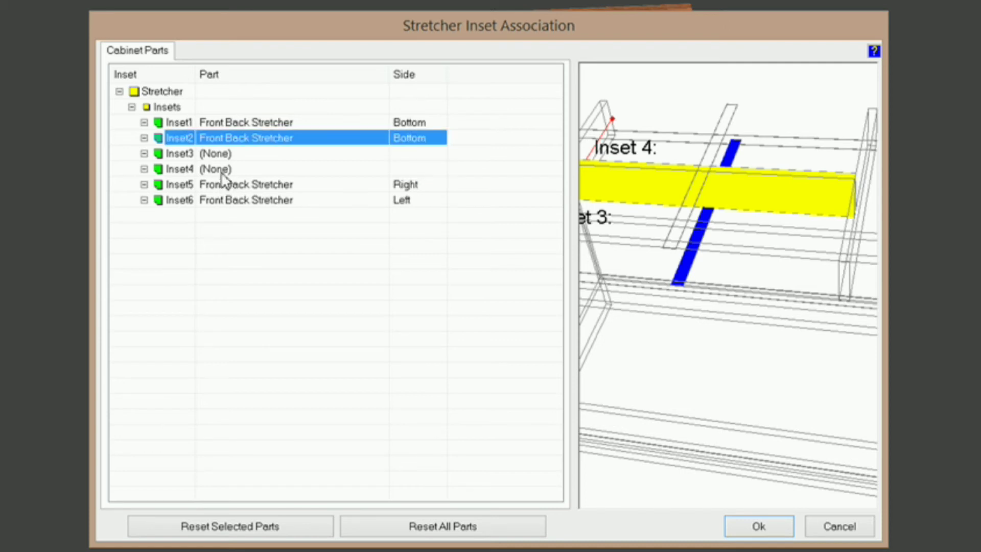
Step: Associate Inset 4 with the Mid Rail, set its side to Back, and accept the associations
{"action": "left_click", "coordinate": [221, 172]}
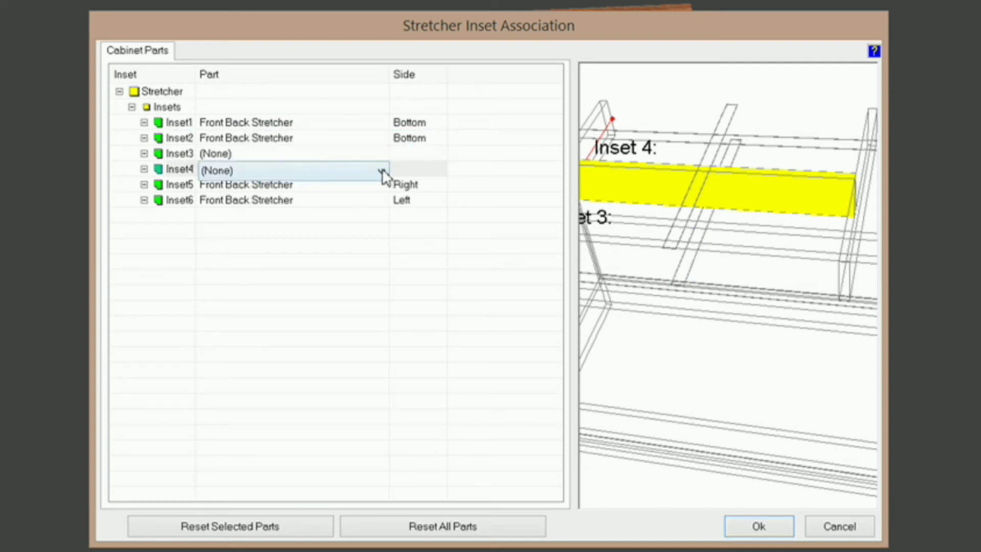
{"action": "left_click", "coordinate": [382, 174]}
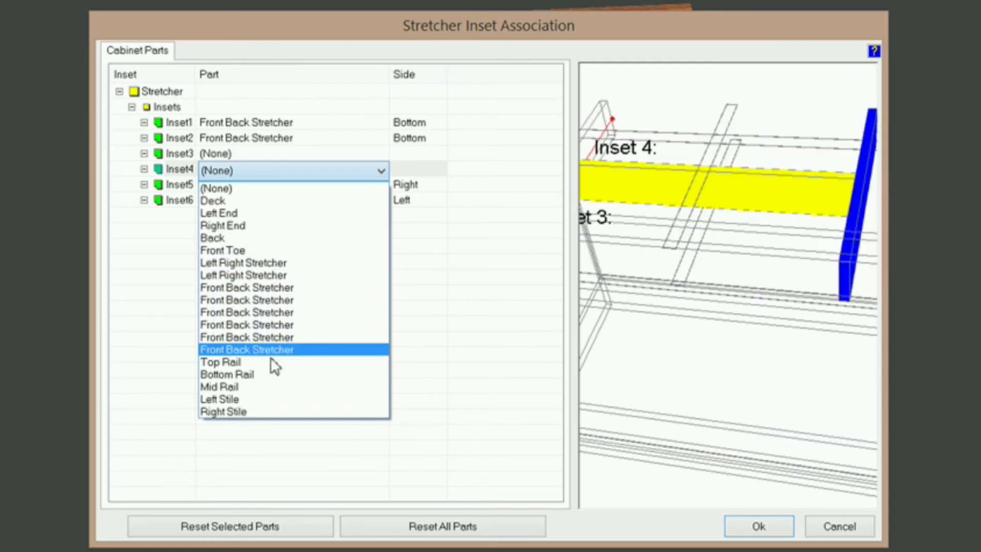
{"action": "left_click", "coordinate": [274, 387]}
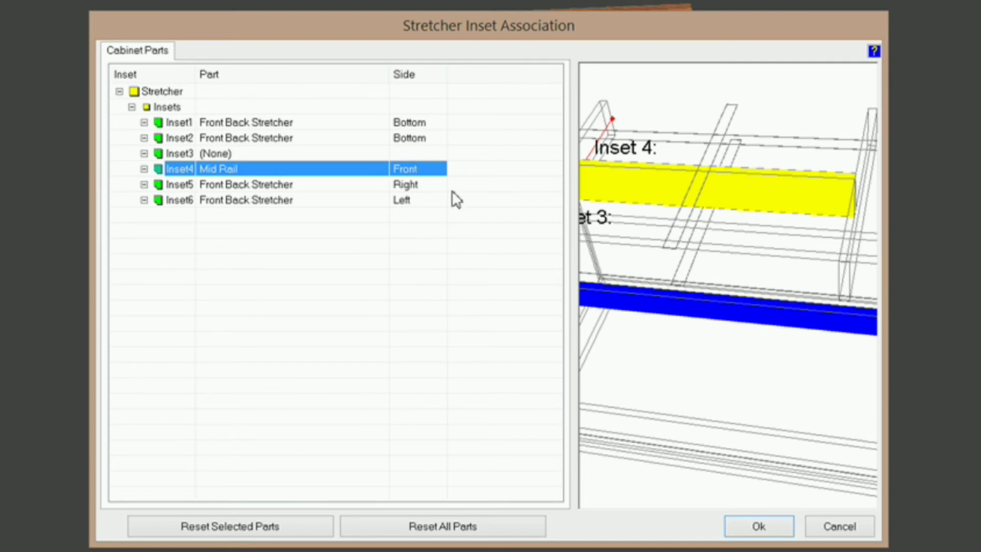
{"action": "left_click_drag", "start_coordinate": [684, 297], "coordinate": [765, 373]}
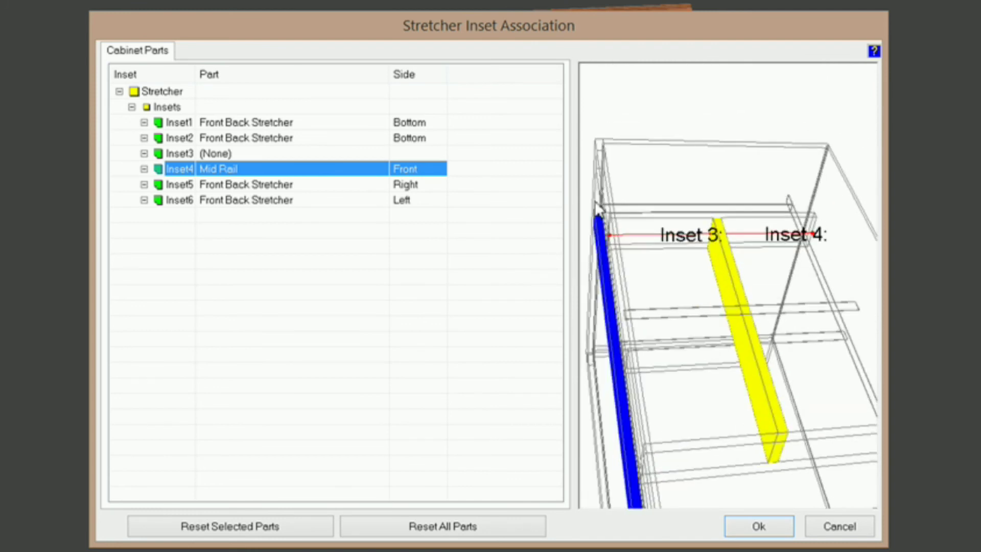
{"action": "left_click_drag", "start_coordinate": [657, 253], "coordinate": [622, 186]}
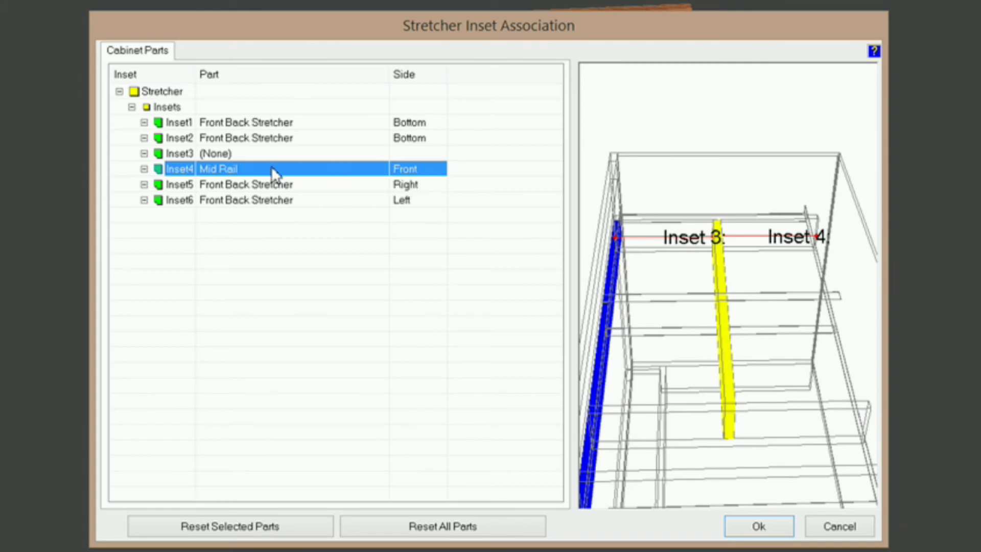
{"action": "left_click", "coordinate": [417, 173]}
{"action": "left_click", "coordinate": [440, 174]}
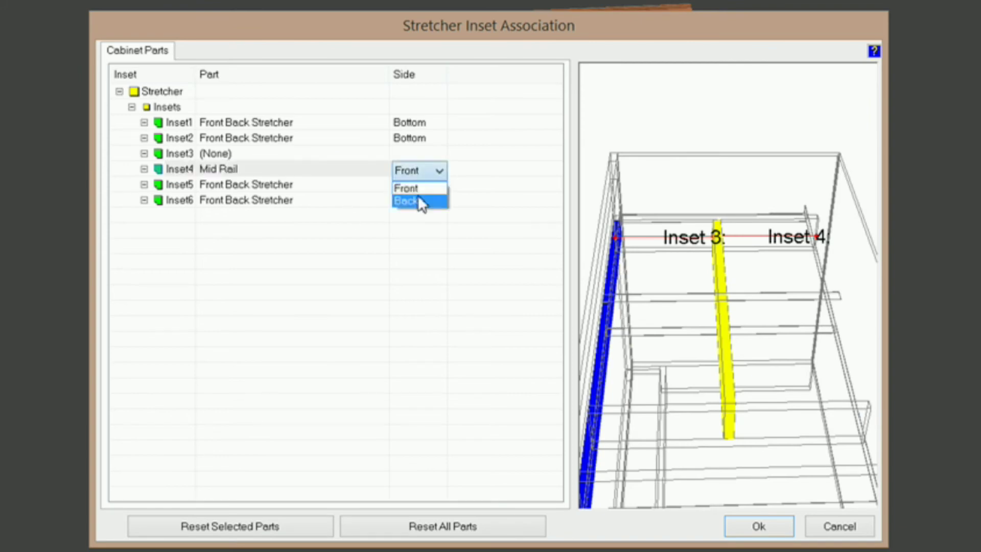
{"action": "left_click", "coordinate": [421, 203]}
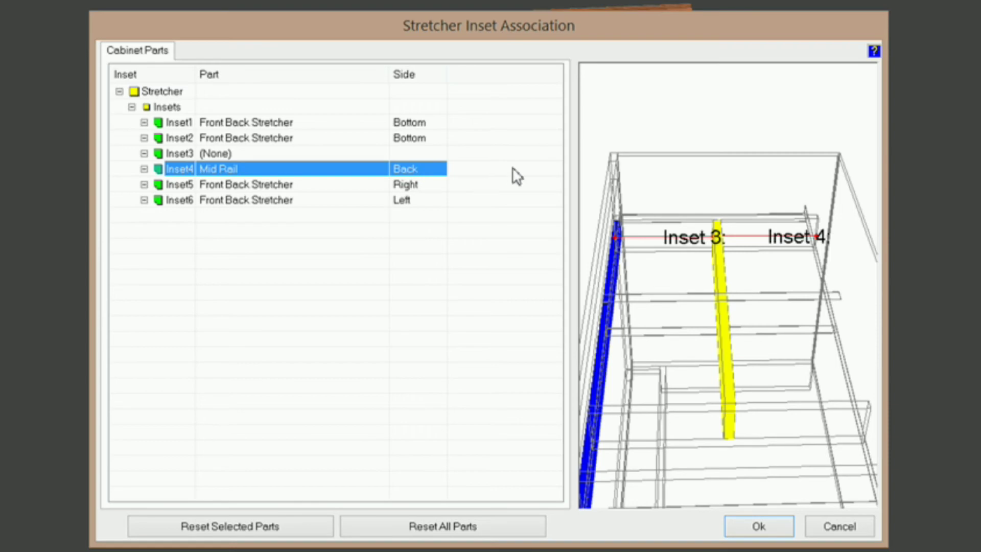
{"action": "left_click", "coordinate": [759, 532]}
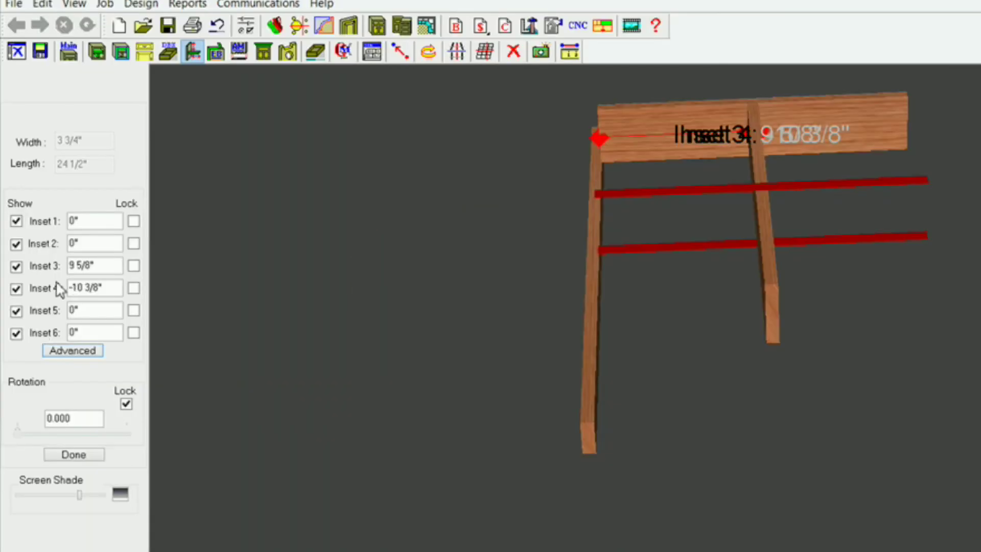
Step: Set Inset 1 and Inset 2 of the left-right stretcher to 0 and lock both
{"action": "left_click_drag", "start_coordinate": [96, 223], "coordinate": [30, 228]}
{"action": "type", "text": "0"}
{"action": "left_click", "coordinate": [133, 221]}
{"action": "left_click_drag", "start_coordinate": [100, 243], "coordinate": [59, 246]}
{"action": "type", "text": "0"}
{"action": "left_click", "coordinate": [134, 243]}
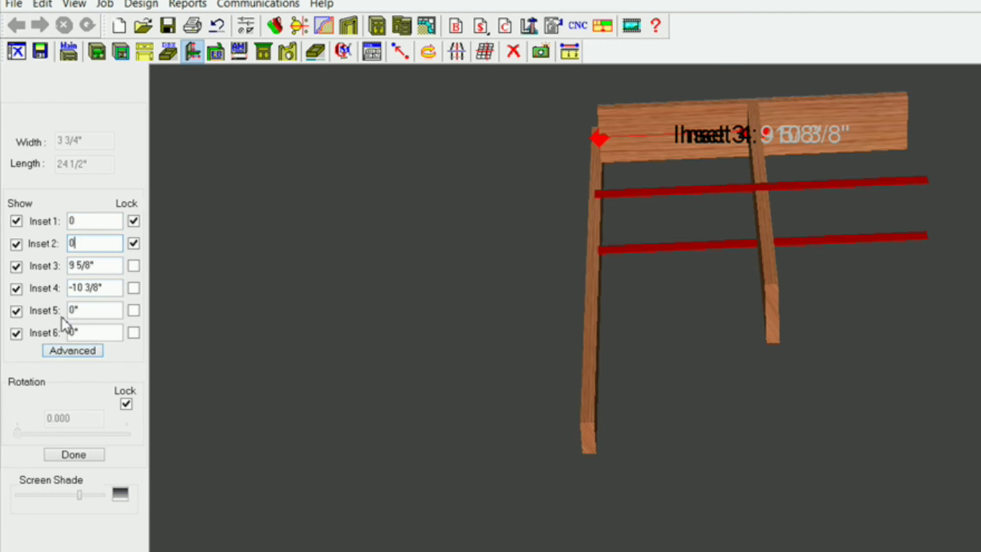
Step: Set Inset 4 to -2", lock it, and finish adjusting the left-right stretcher behind the mid rail
{"action": "left_click", "coordinate": [95, 288]}
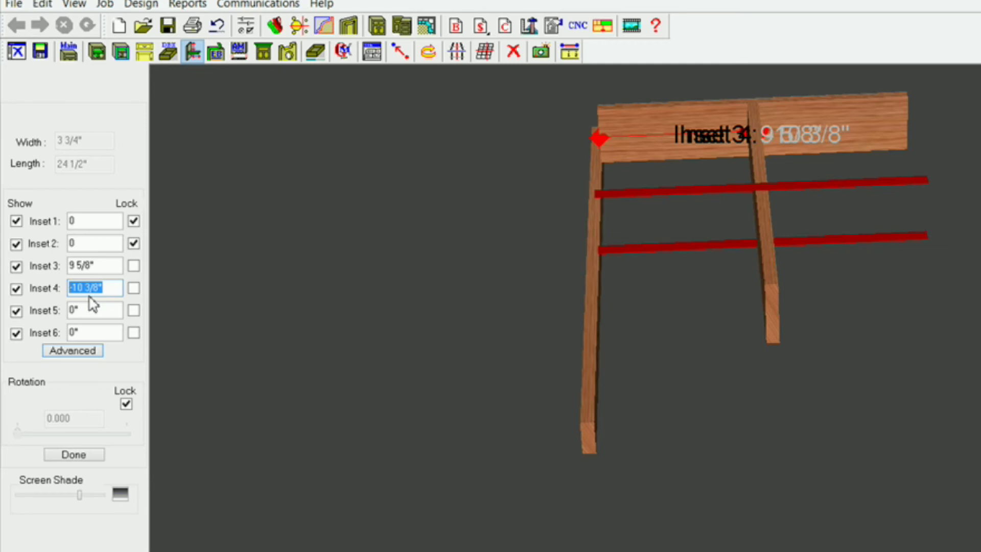
{"action": "type", "text": "-"}
{"action": "type", "text": "2"}
{"action": "key", "text": "Return"}
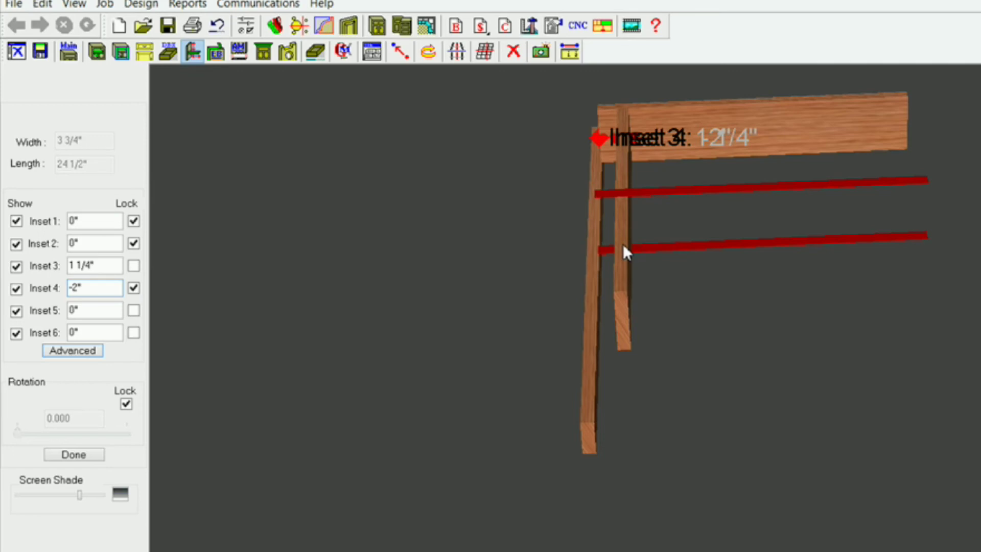
{"action": "left_click", "coordinate": [74, 456]}
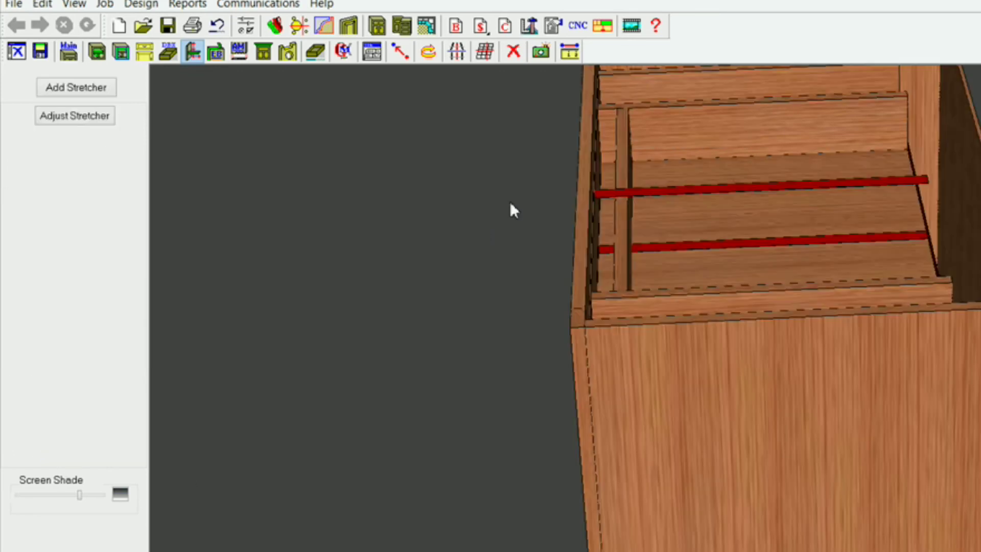
Step: Review the left-right stretcher's position behind the front rails and check its inset settings
{"action": "left_click_drag", "start_coordinate": [629, 249], "coordinate": [628, 300]}
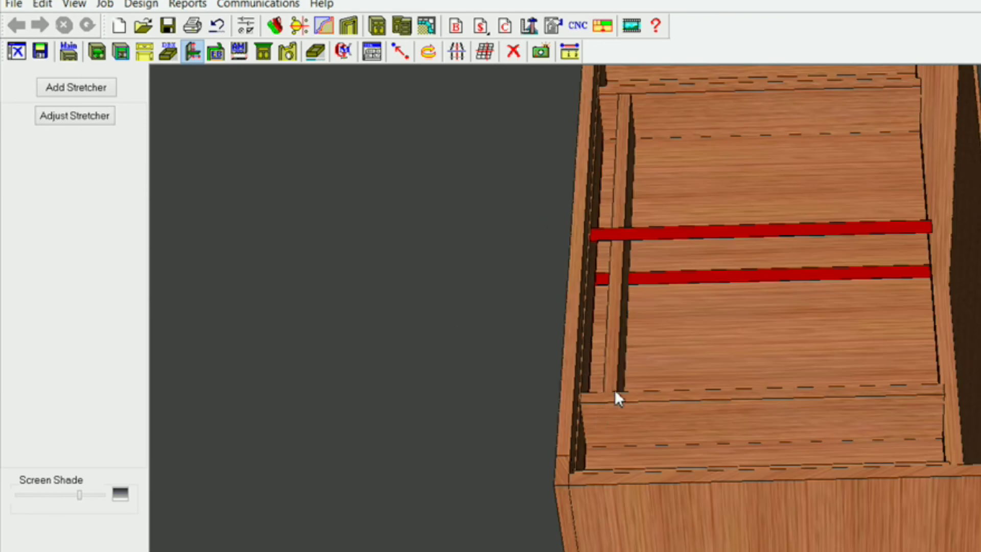
{"action": "left_click_drag", "start_coordinate": [615, 393], "coordinate": [556, 369]}
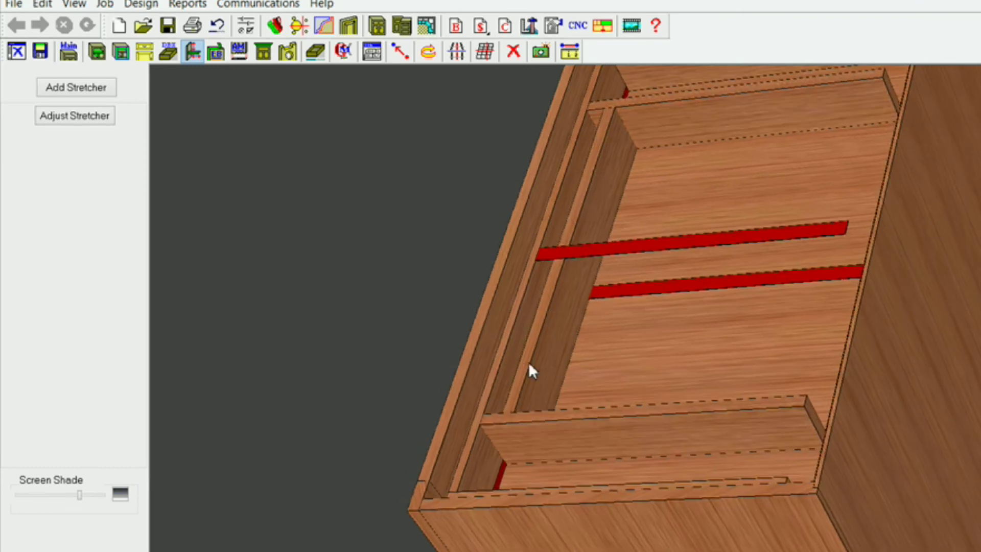
{"action": "left_click_drag", "start_coordinate": [538, 349], "coordinate": [559, 376]}
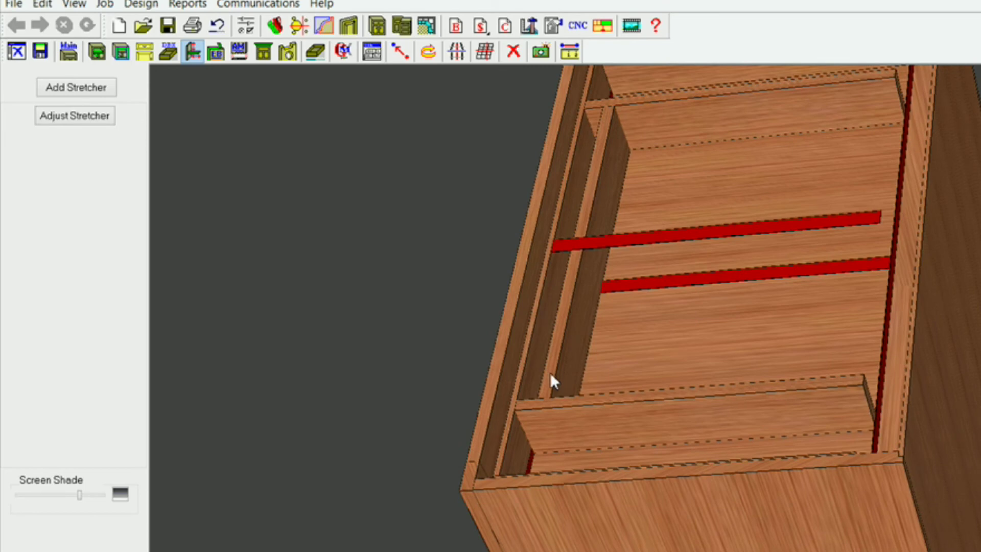
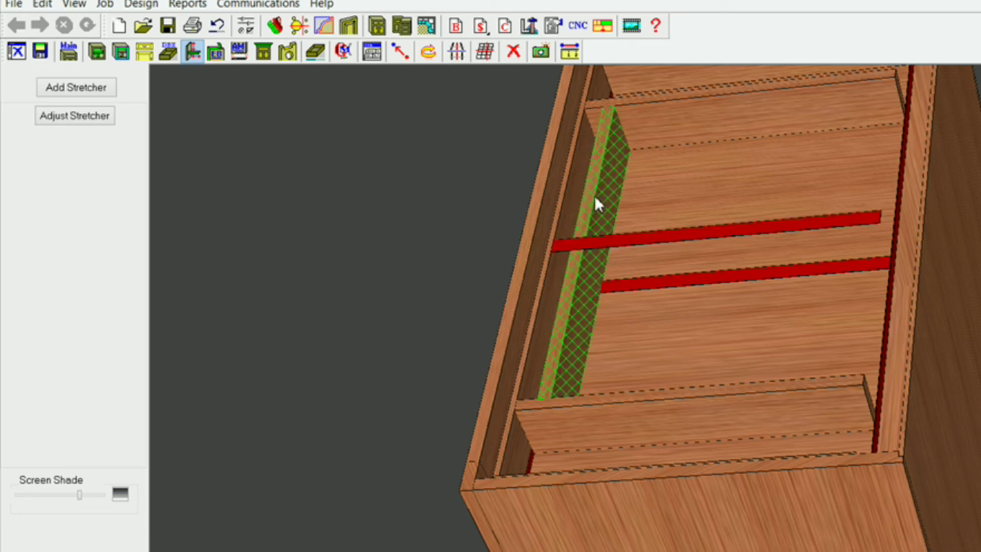
{"action": "left_click", "coordinate": [74, 116]}
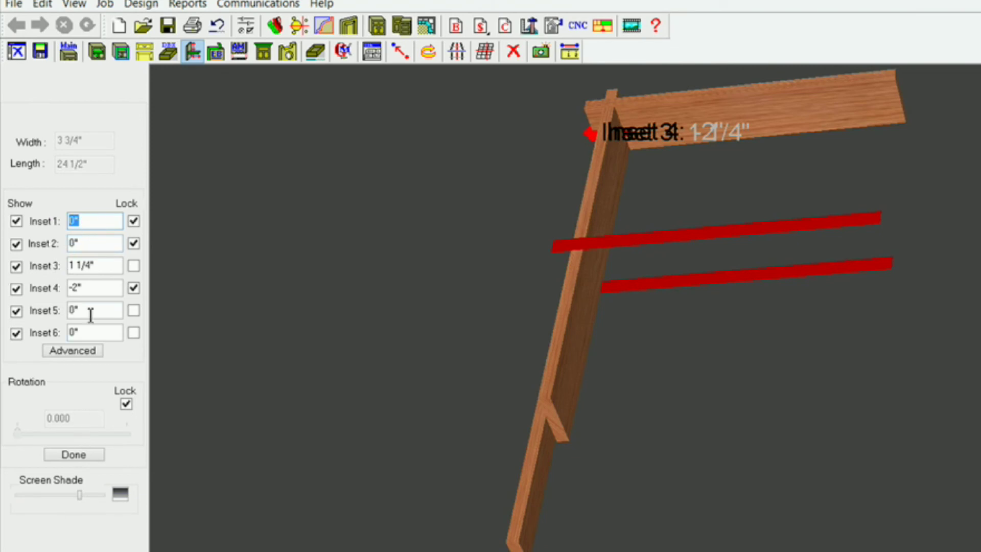
{"action": "left_click", "coordinate": [94, 287]}
{"action": "left_click", "coordinate": [73, 454]}
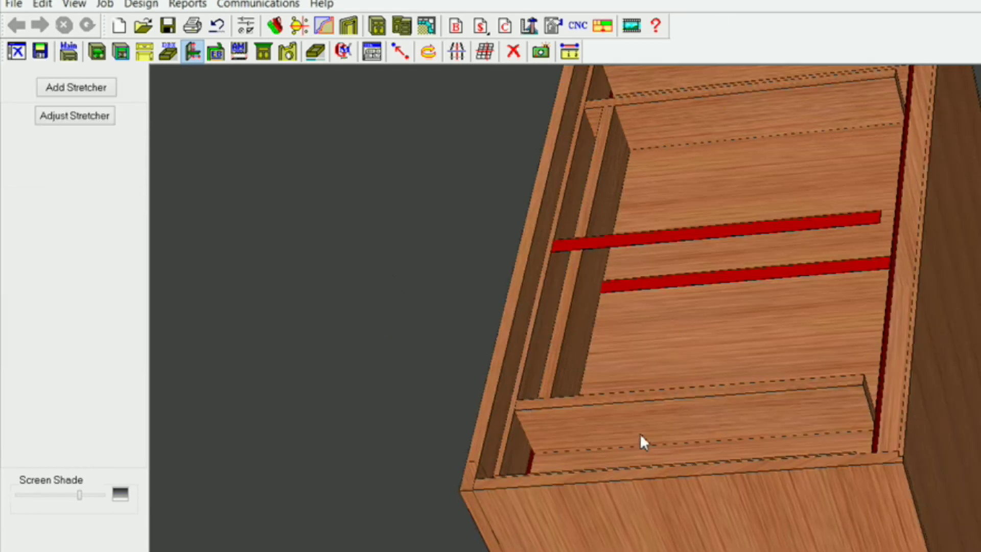
Step: Examine the upright front-back stretchers near the cabinet end and the thin dummy stretcher beside them
{"action": "left_click_drag", "start_coordinate": [640, 433], "coordinate": [961, 491]}
{"action": "left_click_drag", "start_coordinate": [659, 272], "coordinate": [499, 160]}
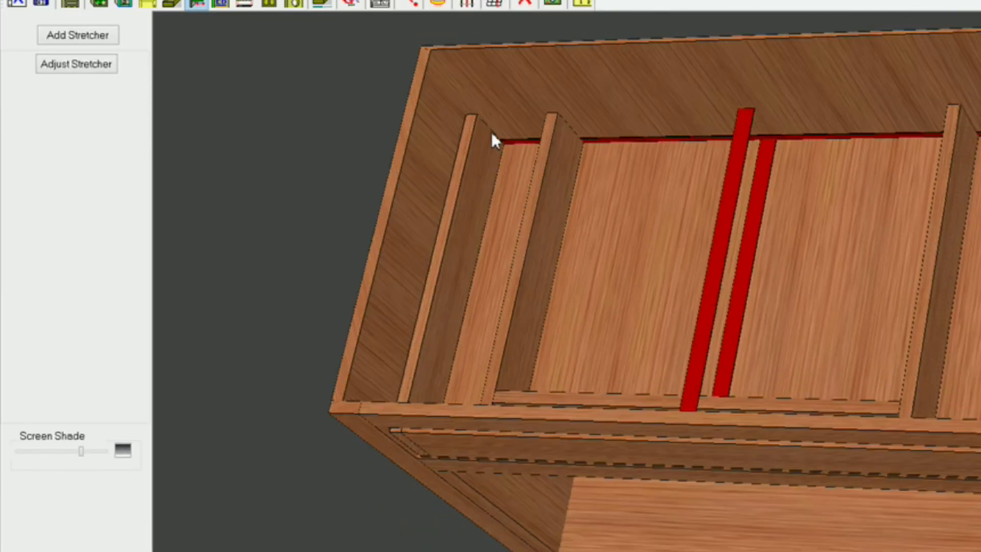
{"action": "left_click", "coordinate": [470, 200]}
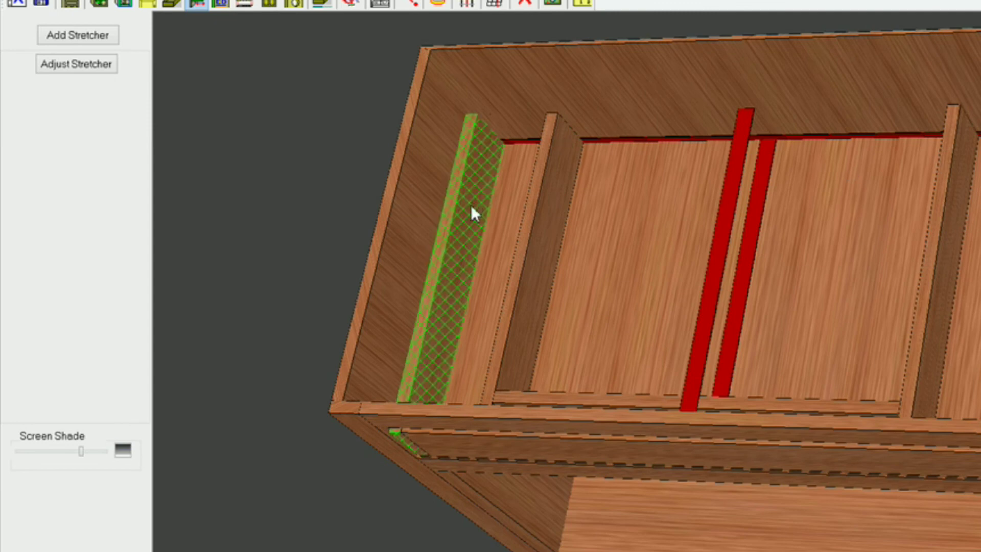
{"action": "left_click_drag", "start_coordinate": [480, 344], "coordinate": [535, 230]}
{"action": "scroll", "coordinate": [535, 230], "scroll_direction": "up", "scroll_amount": 5}
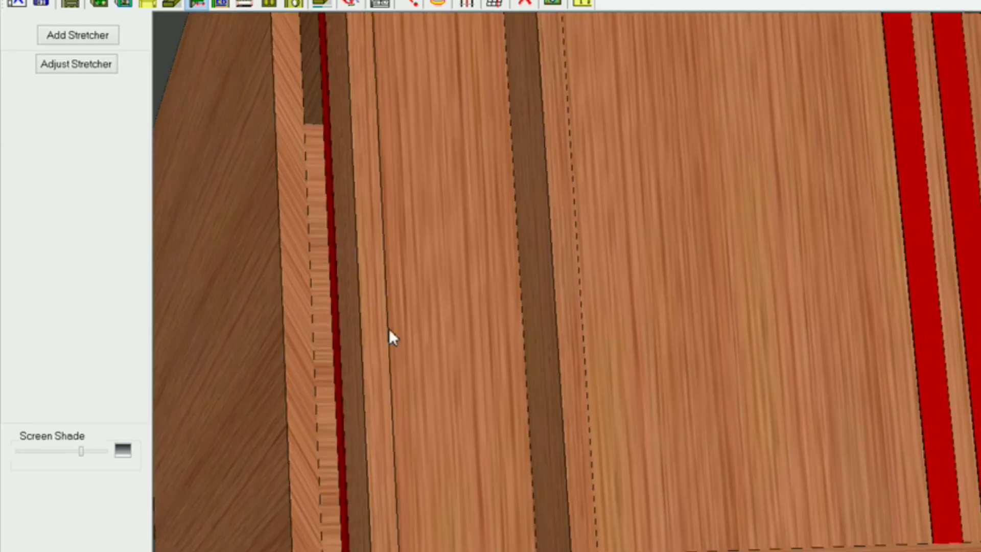
{"action": "left_click", "coordinate": [337, 347]}
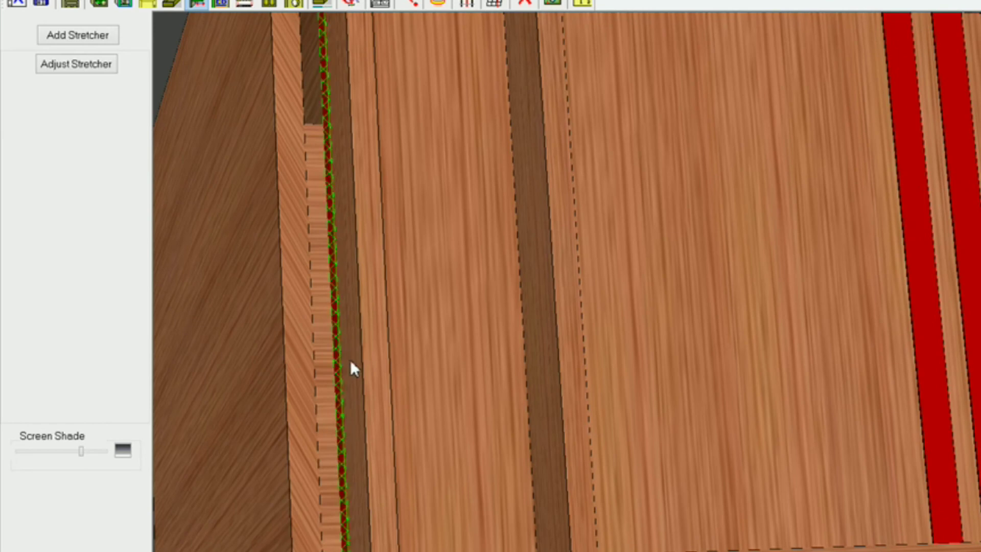
{"action": "key", "text": "Escape"}
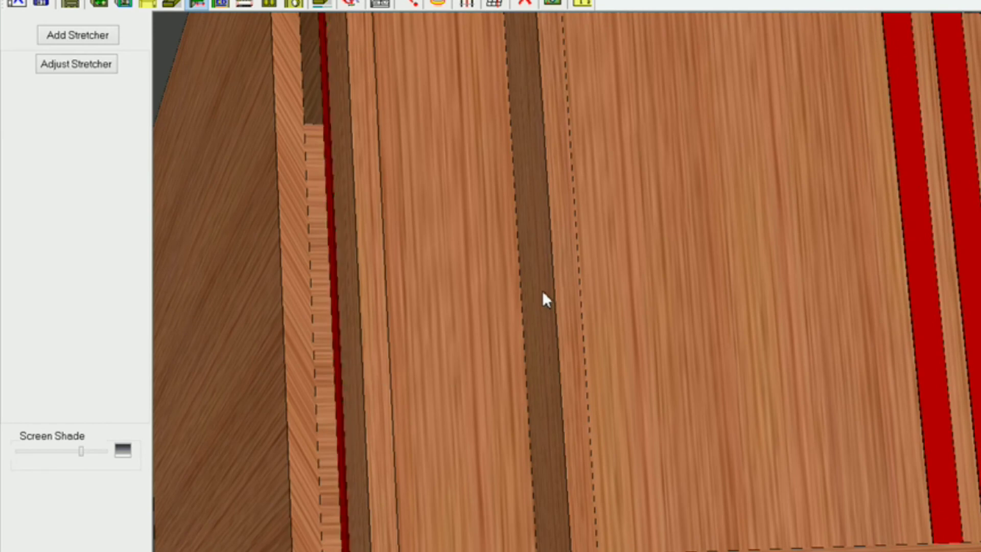
Step: Add a 3 3/4" left-right stretcher in Up-Down orientation between the upright front-back stretcher and the thin dummy stretcher at the cabinet's left end
{"action": "left_click", "coordinate": [542, 296]}
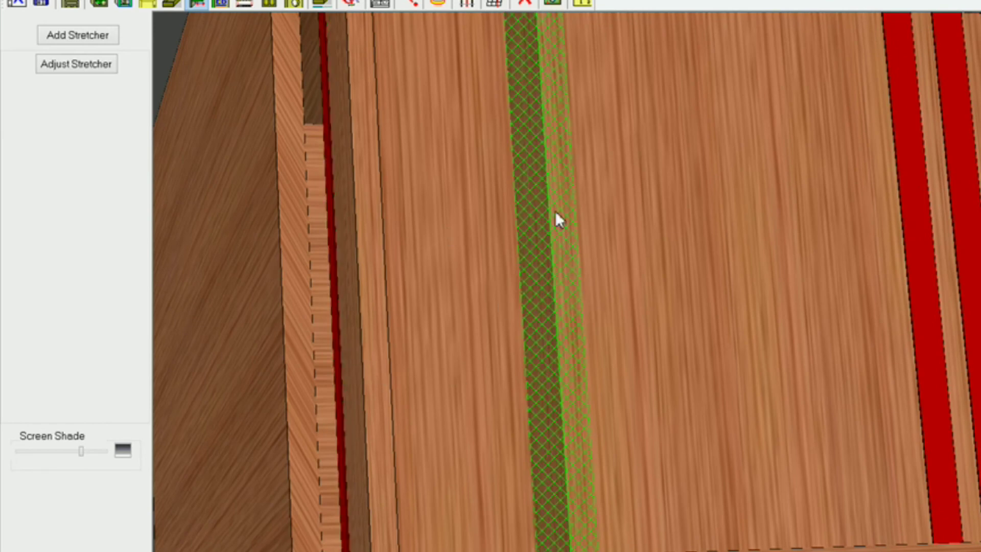
{"action": "left_click", "coordinate": [337, 367]}
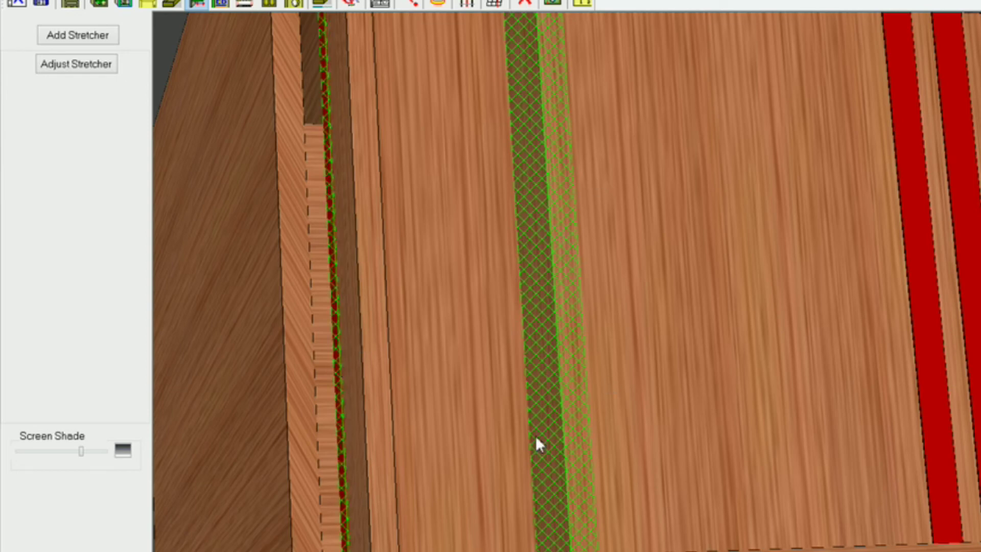
{"action": "middle_click_drag", "start_coordinate": [628, 464], "coordinate": [619, 485]}
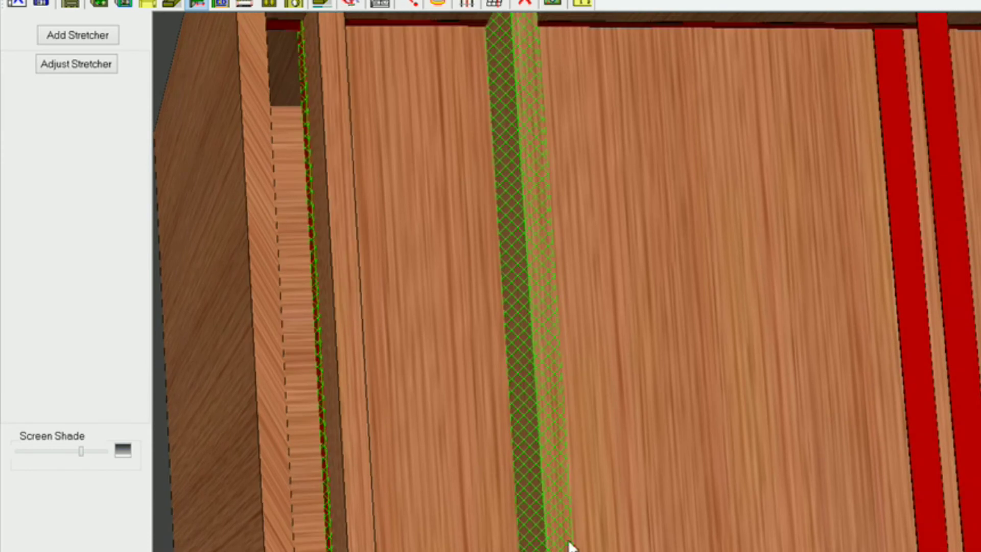
{"action": "middle_click_drag", "start_coordinate": [567, 540], "coordinate": [598, 551]}
{"action": "left_click", "coordinate": [68, 40]}
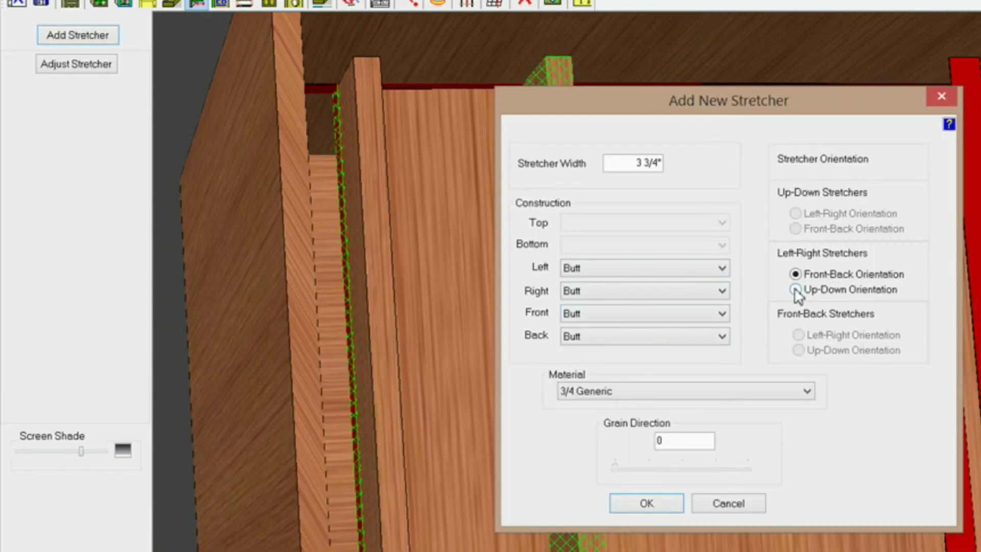
{"action": "left_click", "coordinate": [795, 290]}
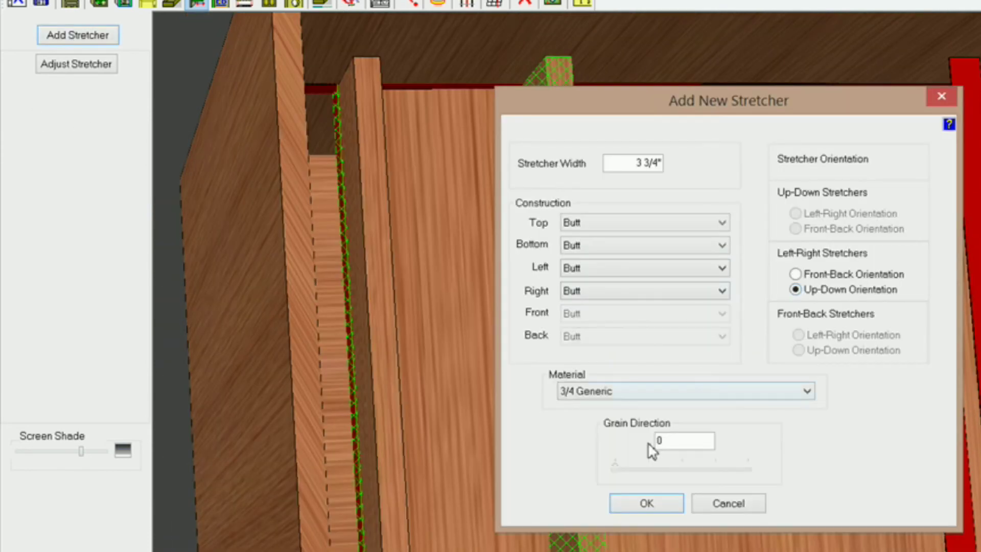
{"action": "left_click", "coordinate": [661, 502]}
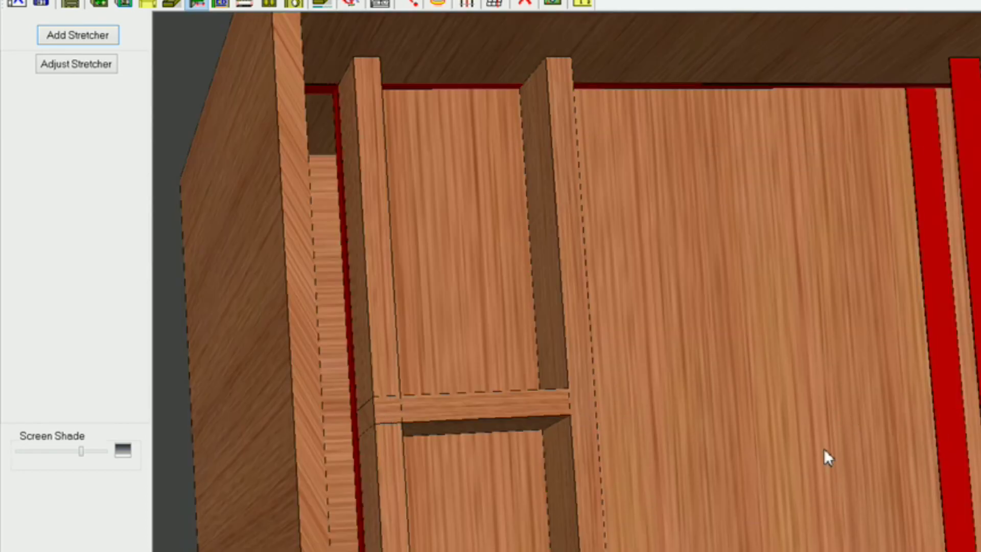
Step: Add a matching 3 3/4" left-right stretcher in Up-Down orientation between the upright and thin dummy stretchers at the cabinet's right end
{"action": "middle_click_drag", "start_coordinate": [946, 424], "coordinate": [529, 412]}
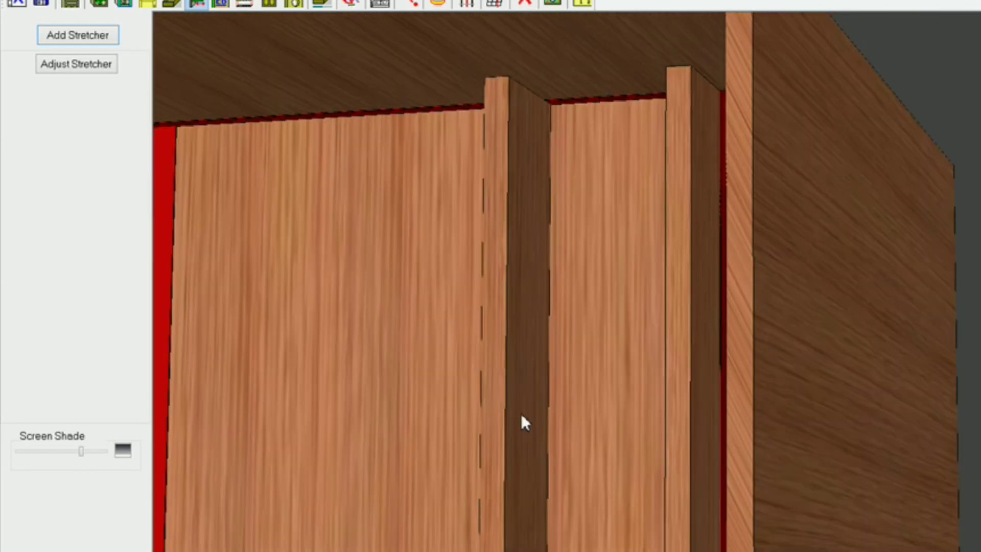
{"action": "left_click", "coordinate": [480, 427]}
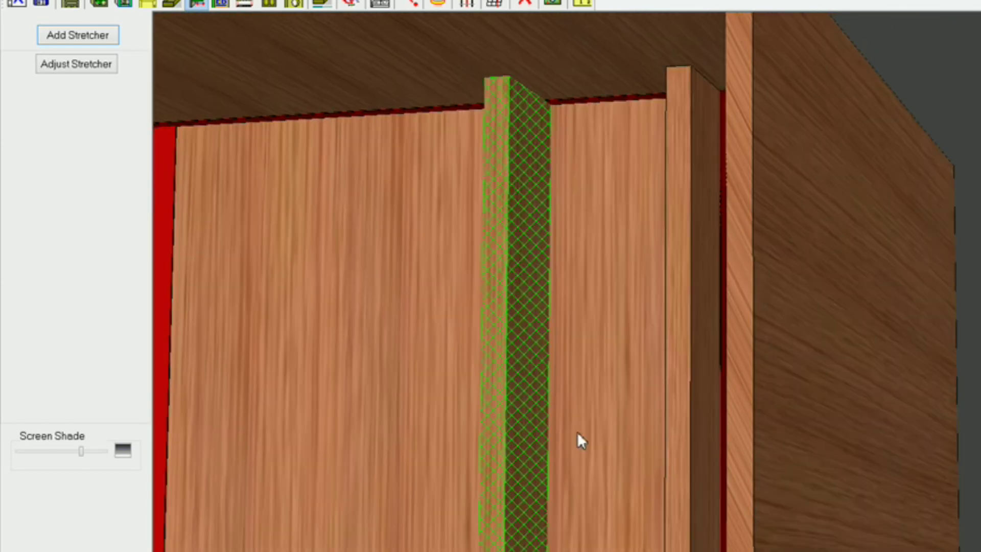
{"action": "left_click", "coordinate": [722, 426]}
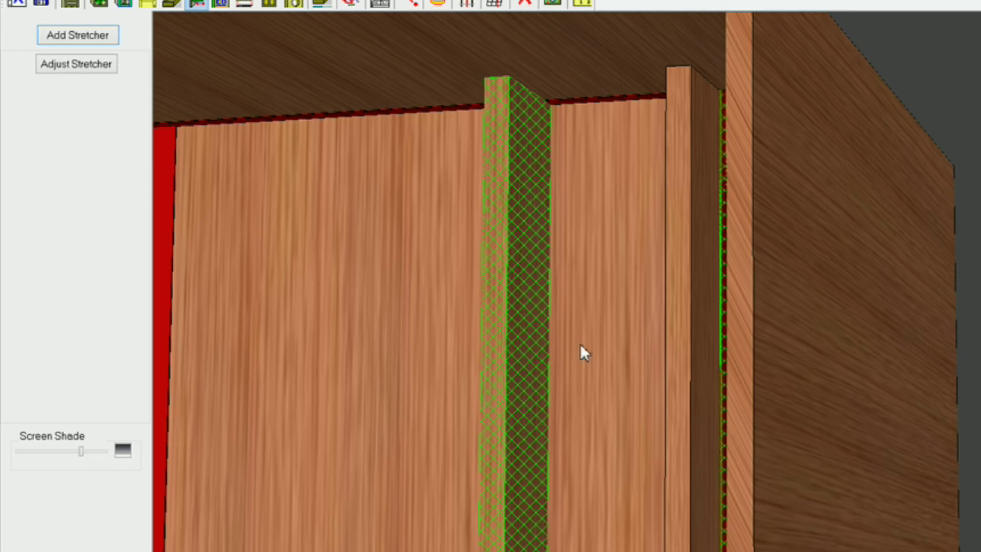
{"action": "left_click", "coordinate": [74, 37]}
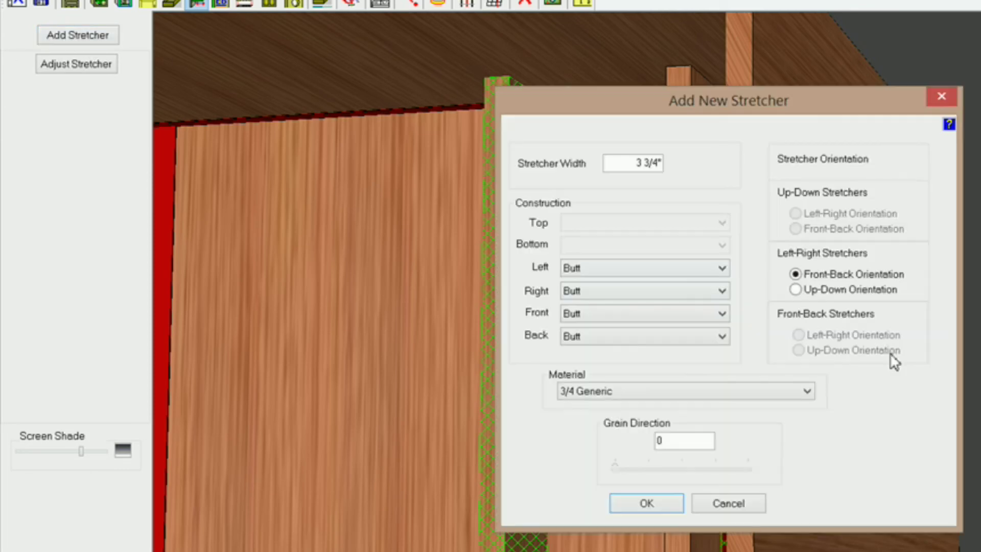
{"action": "left_click", "coordinate": [796, 290]}
{"action": "left_click", "coordinate": [647, 502]}
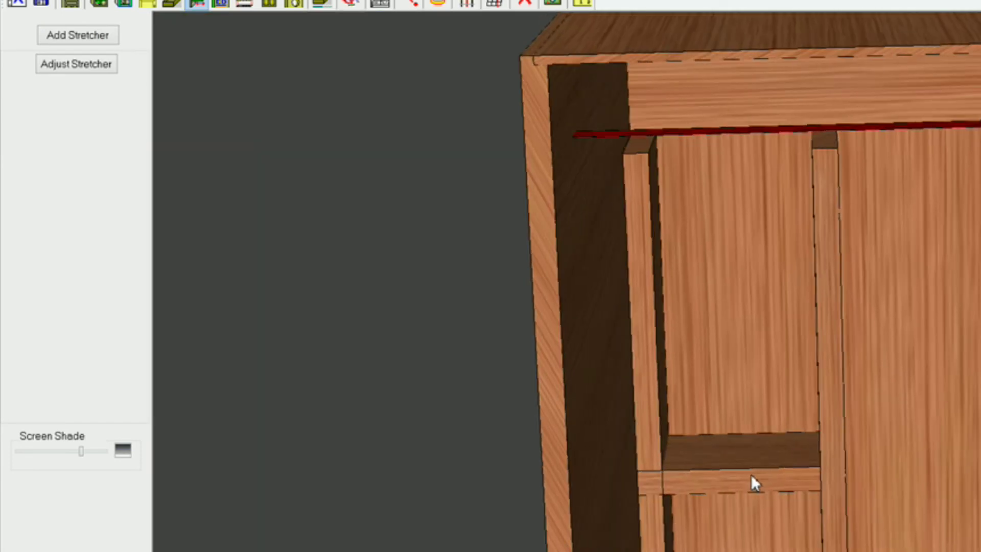
Step: Open the inset associations of the short left-right stretcher at the left end and associate Inset 1 with the Bottom of a front-back stretcher
{"action": "left_click", "coordinate": [752, 477]}
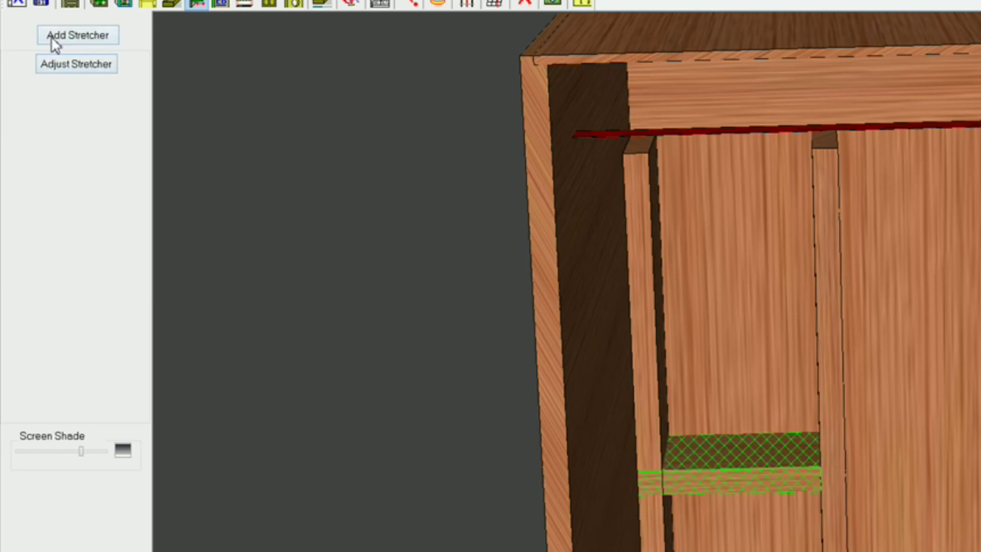
{"action": "left_click", "coordinate": [59, 67]}
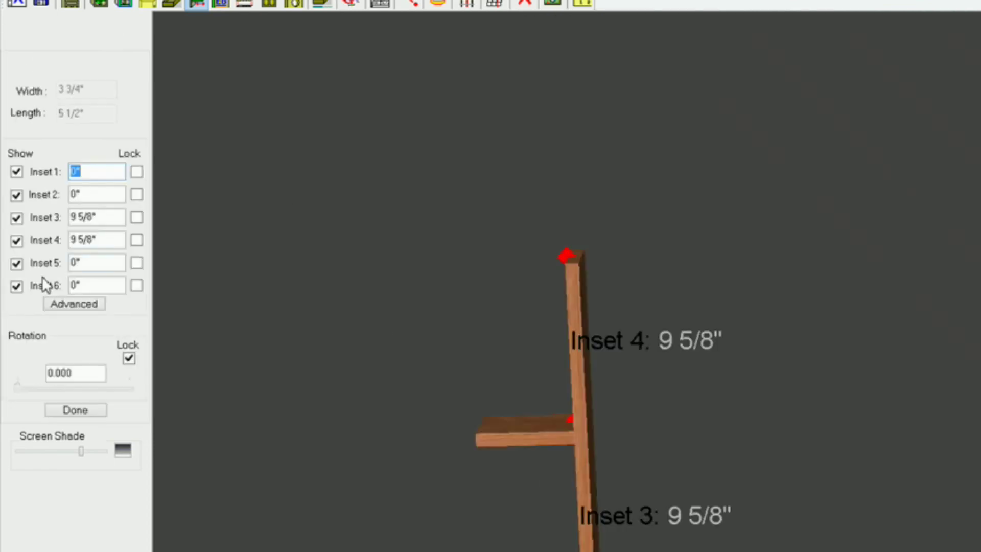
{"action": "left_click", "coordinate": [73, 305]}
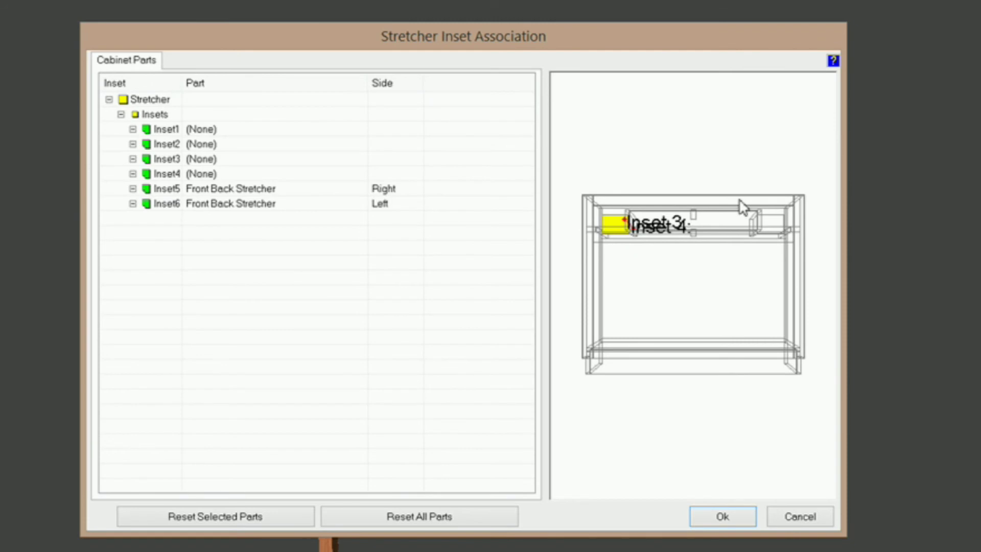
{"action": "left_click_drag", "start_coordinate": [743, 207], "coordinate": [697, 225]}
{"action": "scroll", "coordinate": [700, 274], "scroll_direction": "up", "scroll_amount": 2}
{"action": "scroll", "coordinate": [700, 274], "scroll_direction": "up", "scroll_amount": 5}
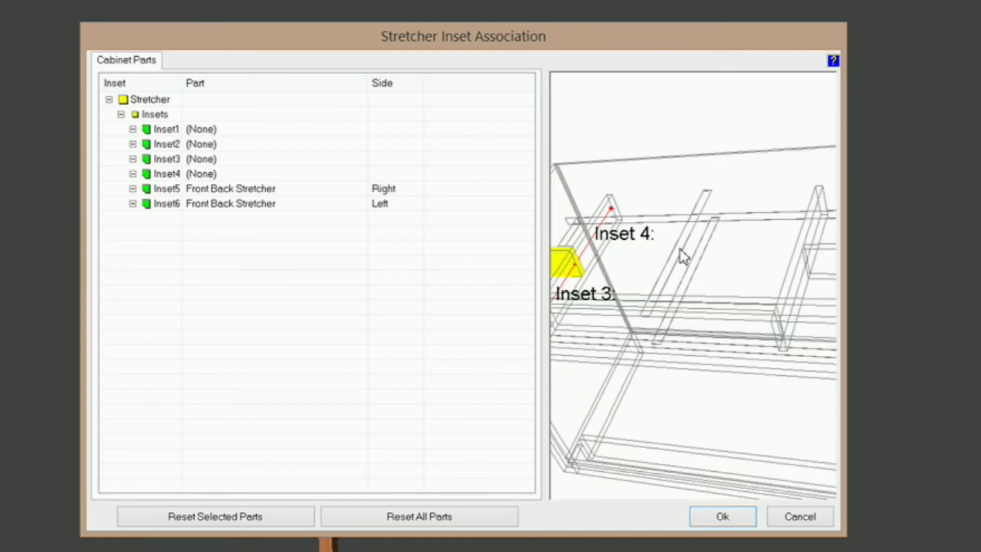
{"action": "left_click", "coordinate": [238, 133]}
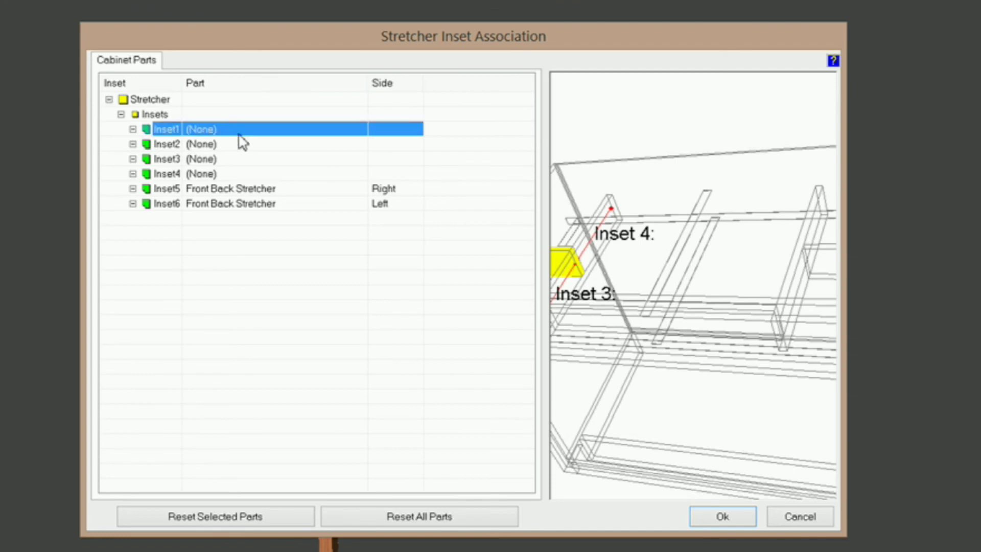
{"action": "left_click", "coordinate": [360, 130]}
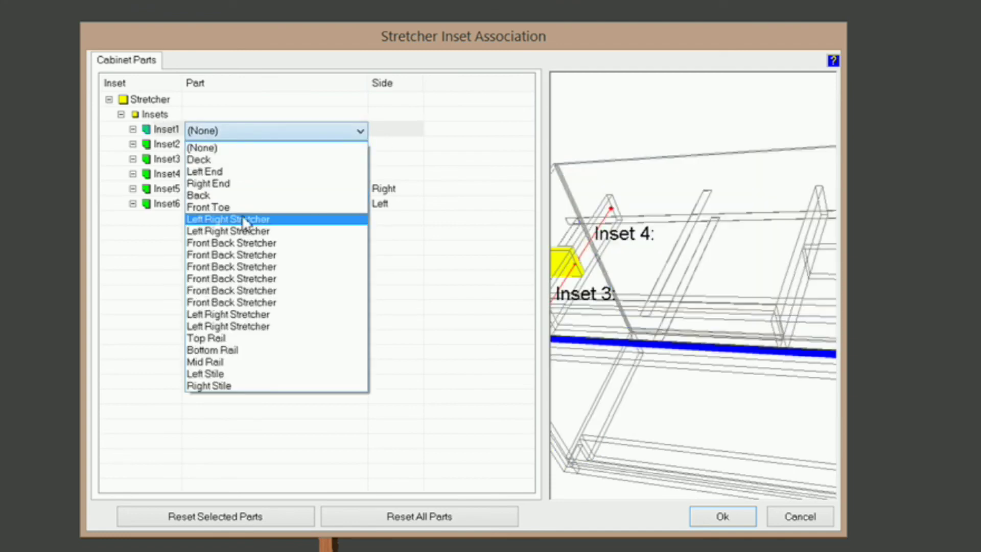
{"action": "left_click", "coordinate": [252, 281]}
Step: Associate Inset 2 with the thin central front-back dummy stretcher and set its side to Bottom
{"action": "left_click", "coordinate": [194, 145]}
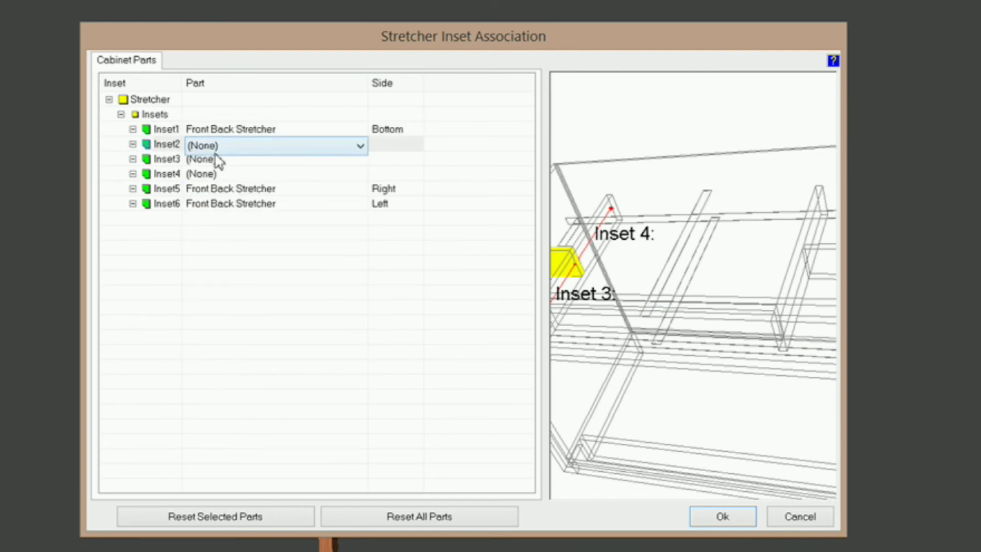
{"action": "left_click", "coordinate": [360, 147]}
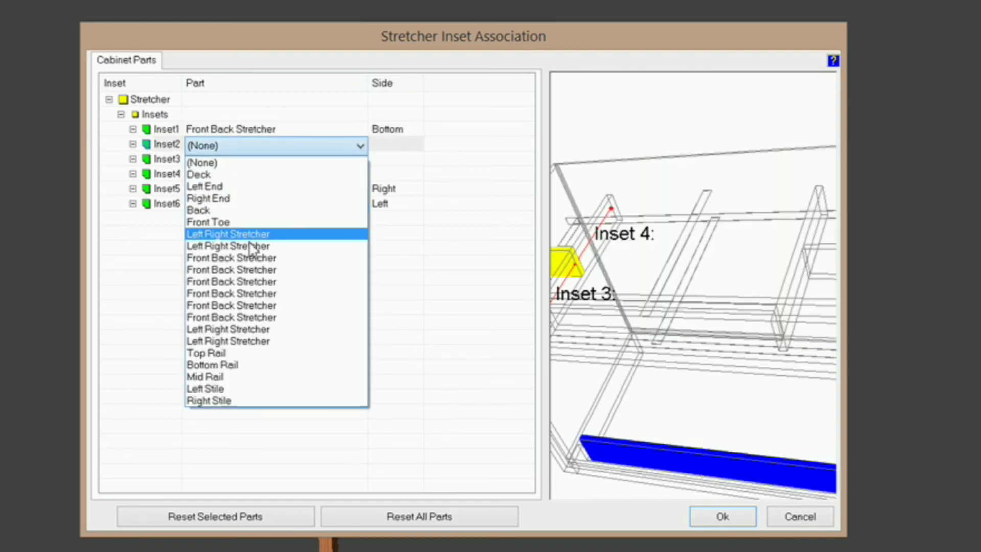
{"action": "left_click", "coordinate": [245, 279]}
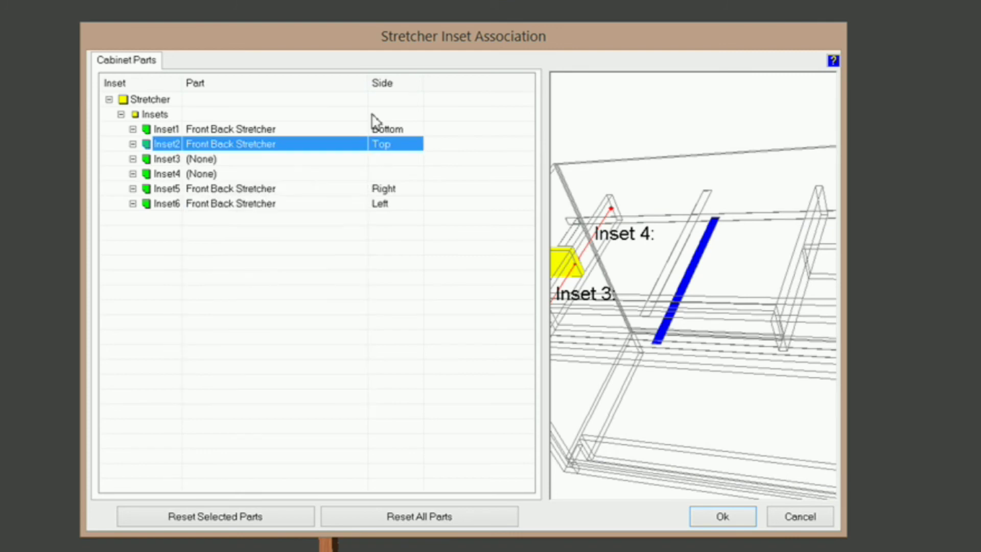
{"action": "left_click", "coordinate": [394, 144]}
{"action": "left_click", "coordinate": [417, 147]}
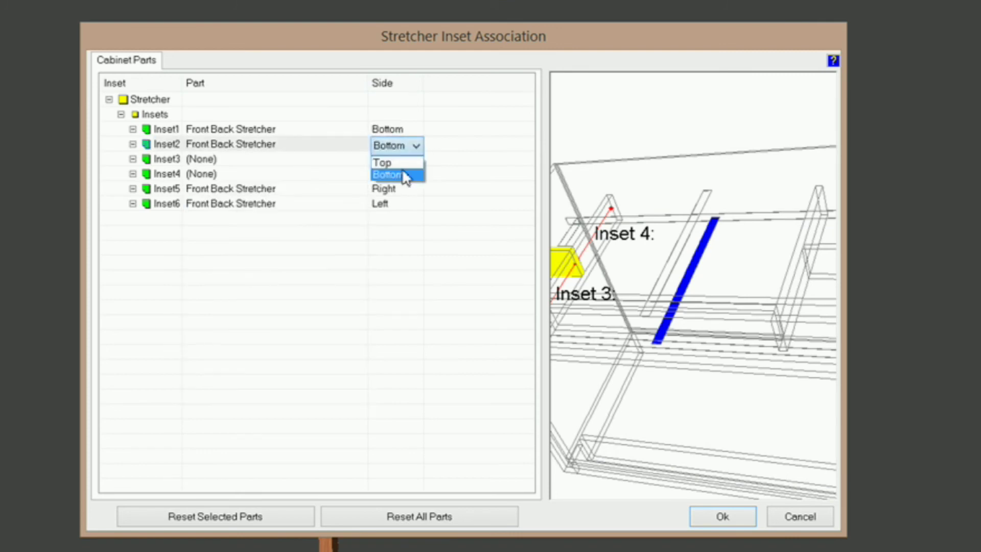
{"action": "left_click", "coordinate": [404, 175]}
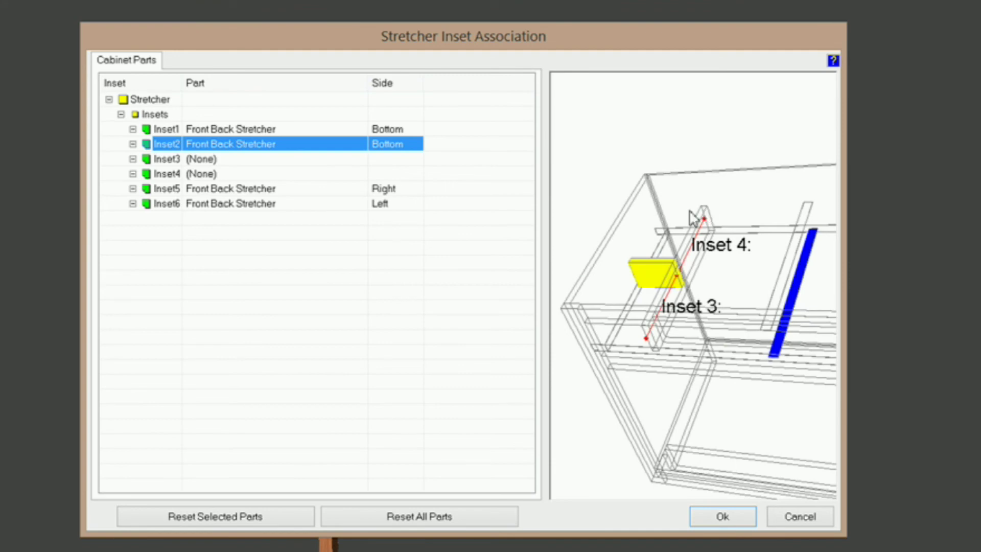
Step: Associate Inset 4 with the Back side of the adjoining upright front-back stretcher and accept the associations
{"action": "left_click", "coordinate": [211, 179]}
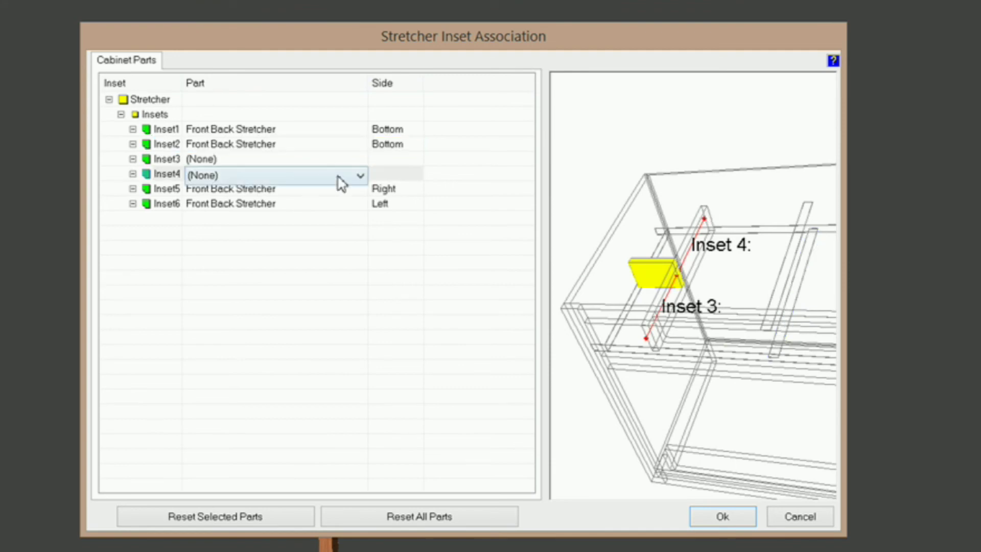
{"action": "left_click", "coordinate": [361, 176]}
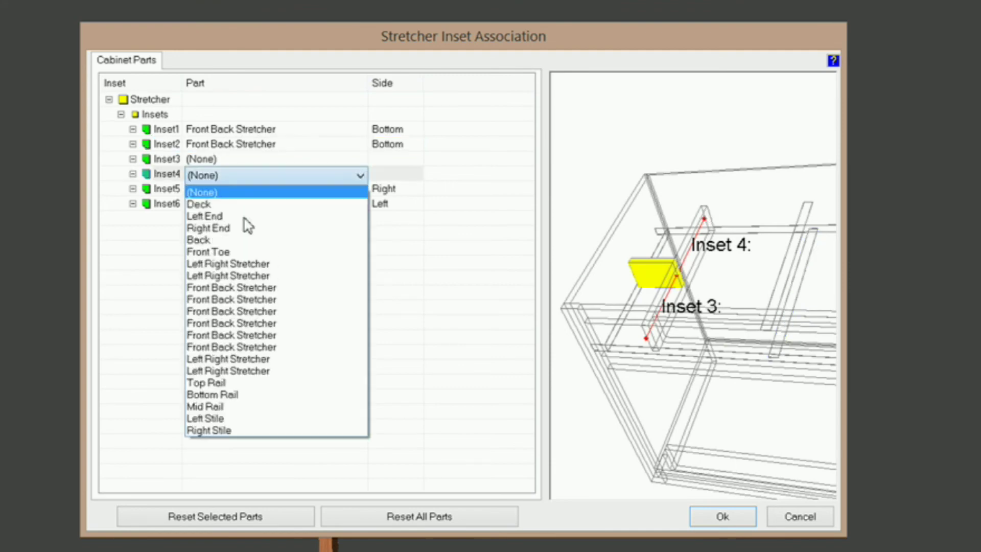
{"action": "left_click", "coordinate": [219, 347]}
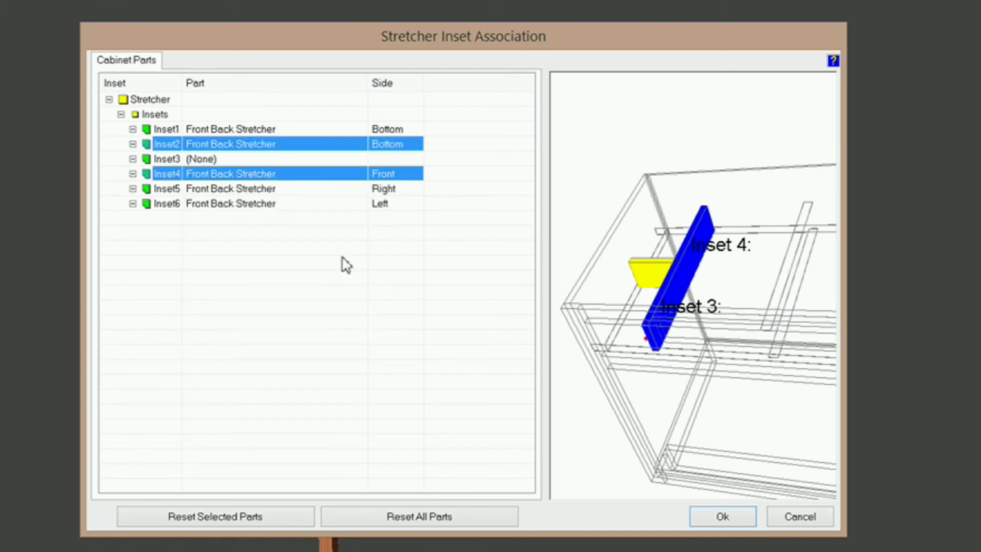
{"action": "left_click", "coordinate": [387, 174]}
{"action": "left_click", "coordinate": [417, 177]}
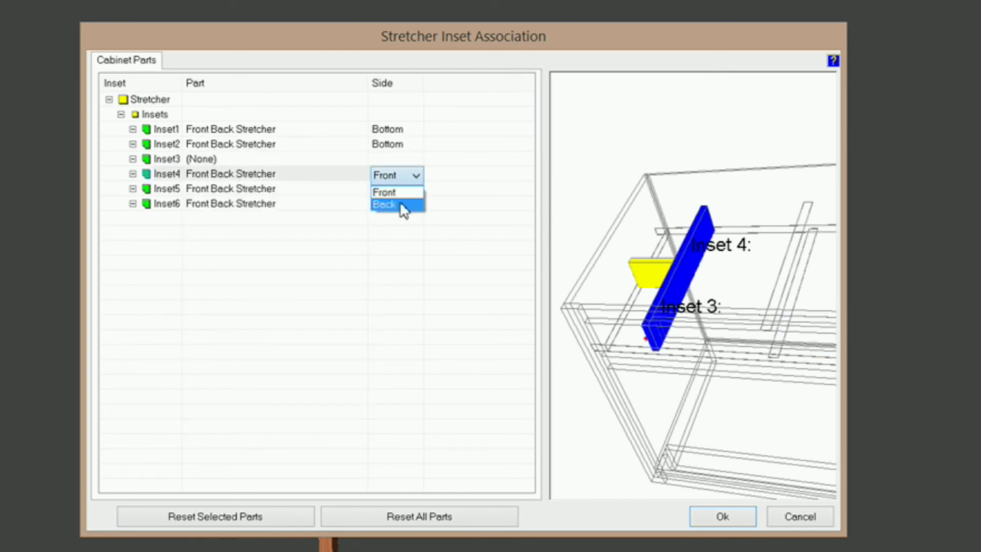
{"action": "left_click", "coordinate": [401, 205]}
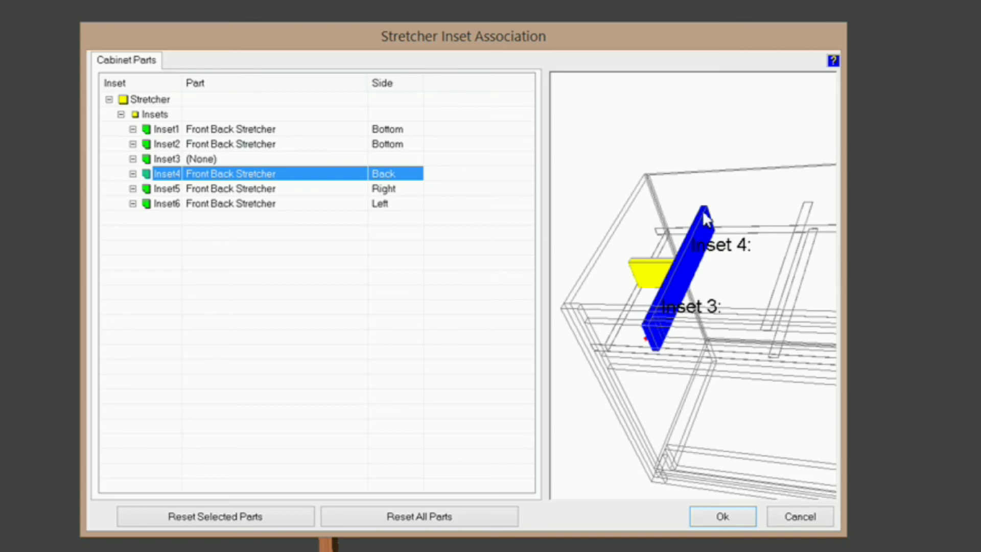
{"action": "left_click", "coordinate": [728, 521]}
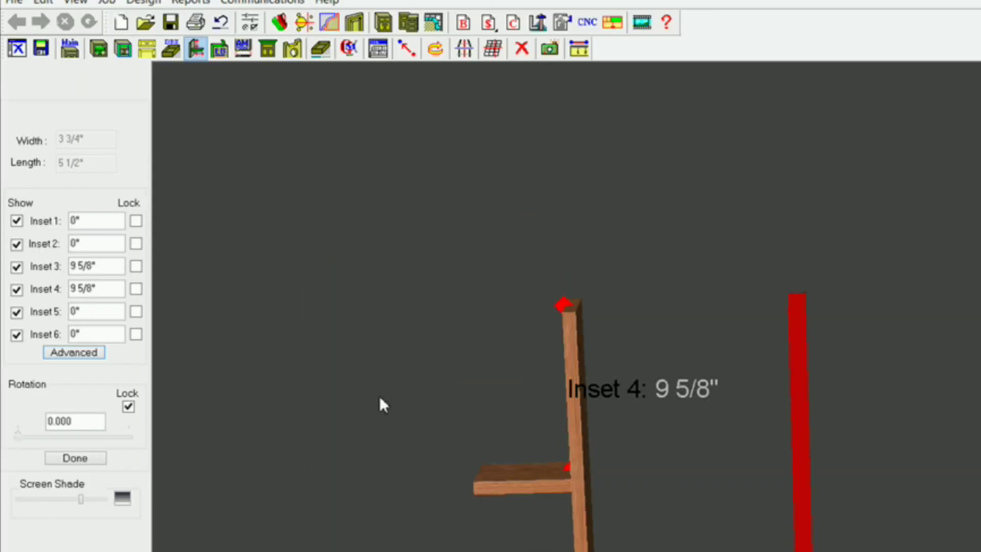
Step: Set Inset 1 and Inset 2 of the short left-right stretcher to 0 and lock both
{"action": "left_click_drag", "start_coordinate": [88, 220], "coordinate": [3, 217]}
{"action": "type", "text": "0"}
{"action": "left_click", "coordinate": [136, 221]}
{"action": "left_click_drag", "start_coordinate": [88, 243], "coordinate": [57, 241]}
{"action": "type", "text": "0"}
{"action": "left_click", "coordinate": [136, 244]}
Step: Set Inset 4 to 0 and lock it to align the short stretcher with the back of the upright stretcher
{"action": "left_click_drag", "start_coordinate": [107, 290], "coordinate": [70, 287]}
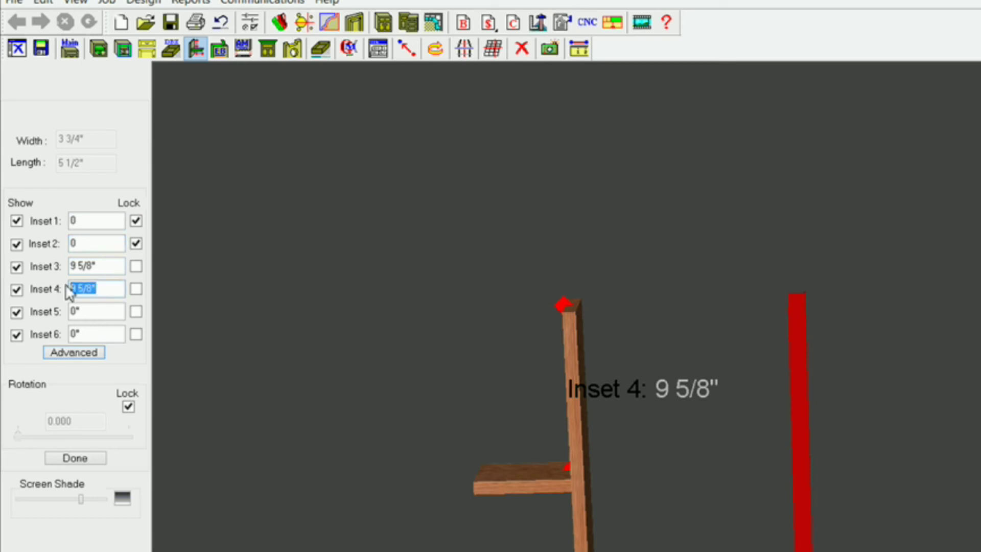
{"action": "type", "text": "0"}
{"action": "key", "text": "Return"}
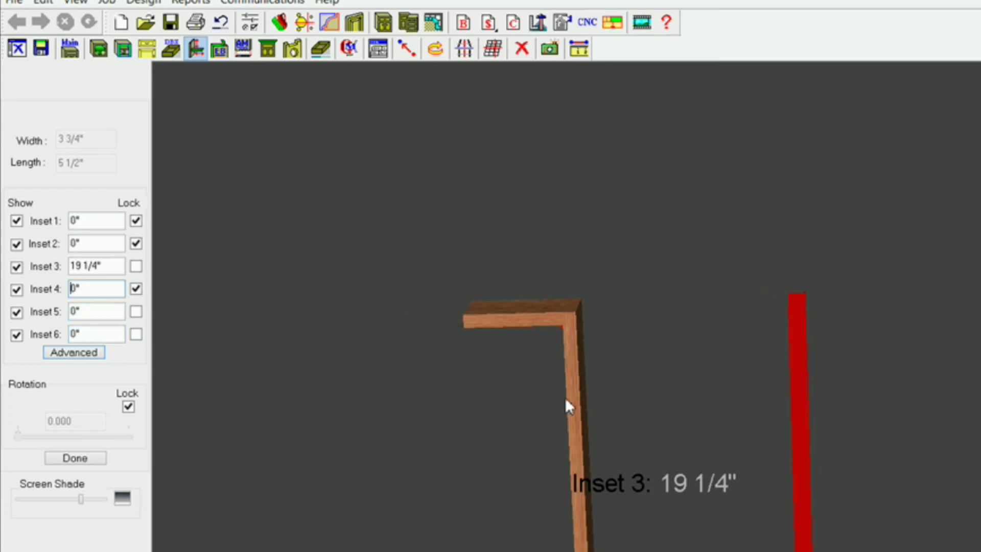
{"action": "middle_click_drag", "start_coordinate": [608, 422], "coordinate": [554, 517]}
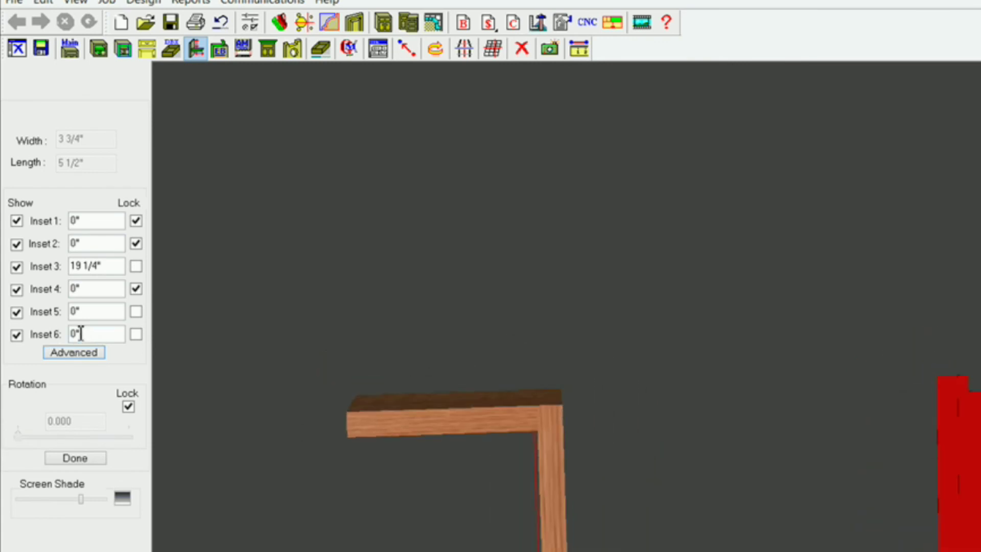
Step: Set Inset 5 to 3/4" and Inset 6 to 0, locking both
{"action": "left_click_drag", "start_coordinate": [82, 311], "coordinate": [18, 311]}
{"action": "type", "text": "3/4"}
{"action": "left_click", "coordinate": [136, 311]}
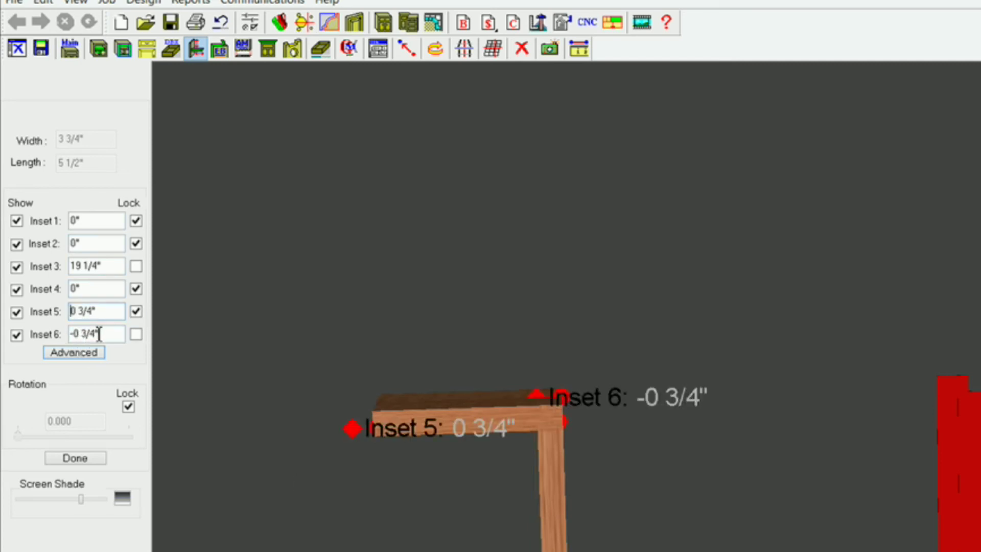
{"action": "left_click", "coordinate": [111, 333]}
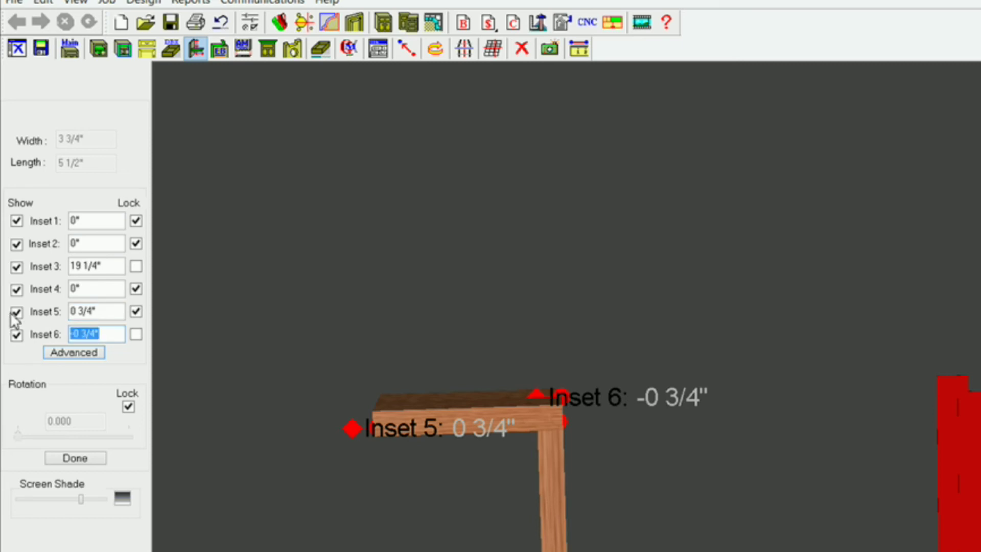
{"action": "type", "text": "0"}
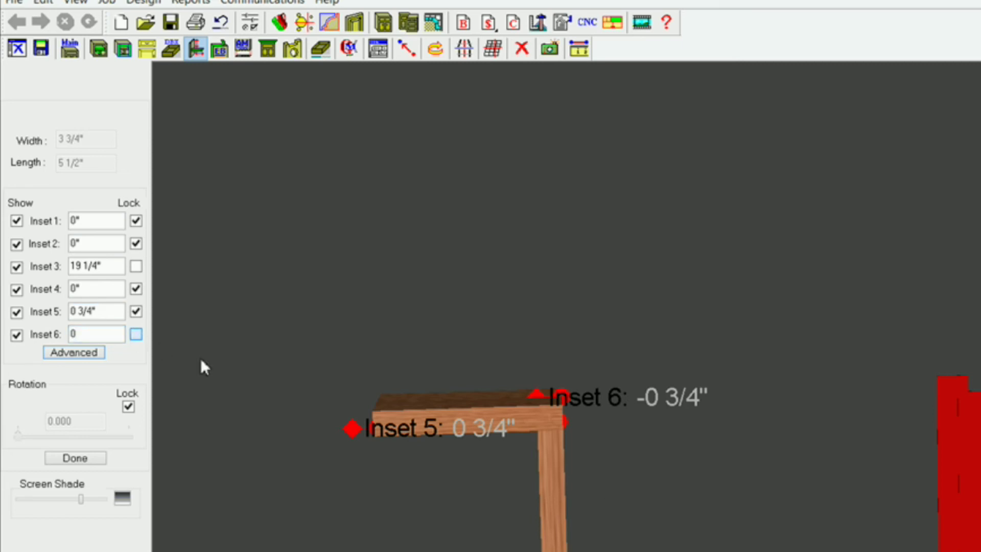
{"action": "key", "text": "Return"}
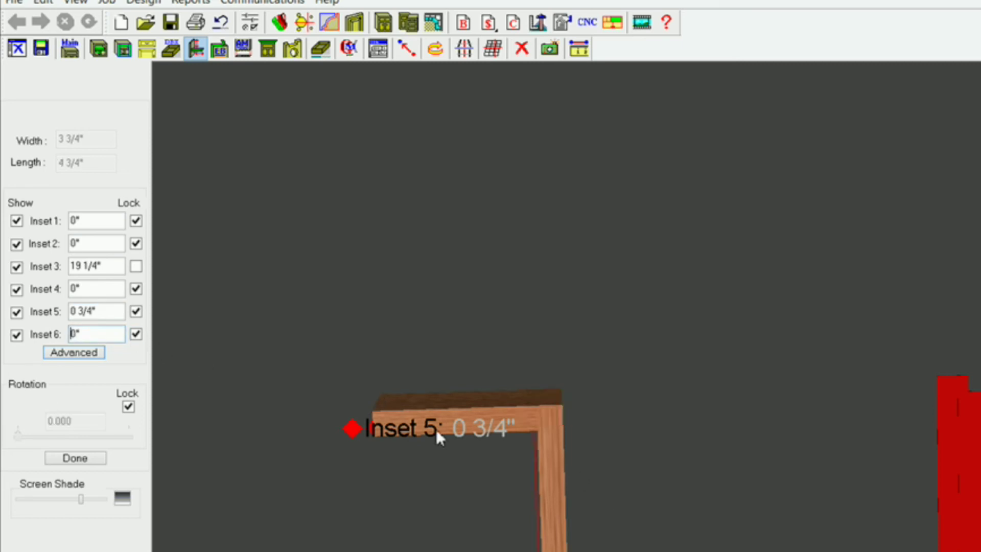
Step: Finish the current stretcher and associate Inset 1 of the opposite short left-right stretcher with the Bottom of the fourth listed Front Back Stretcher
{"action": "left_click", "coordinate": [87, 458]}
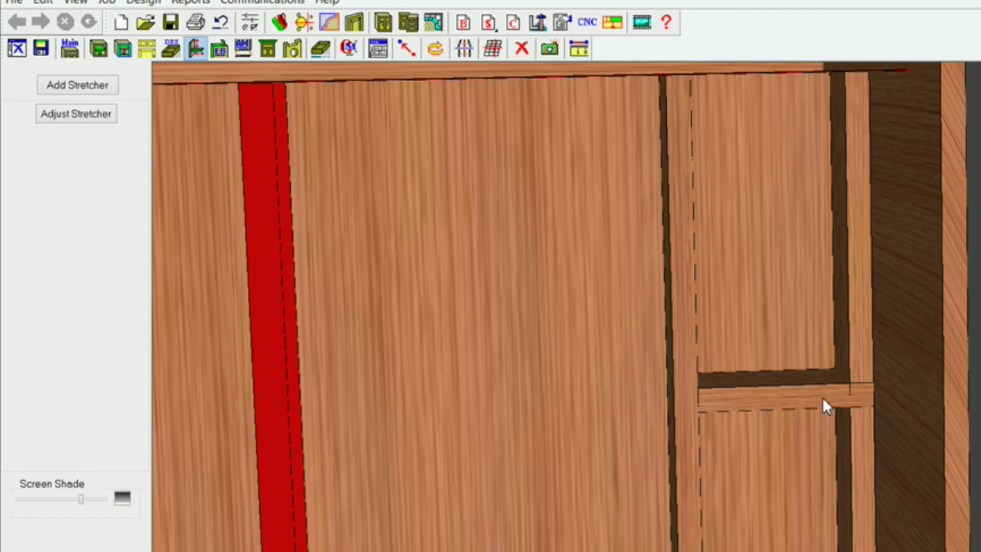
{"action": "left_click", "coordinate": [822, 397]}
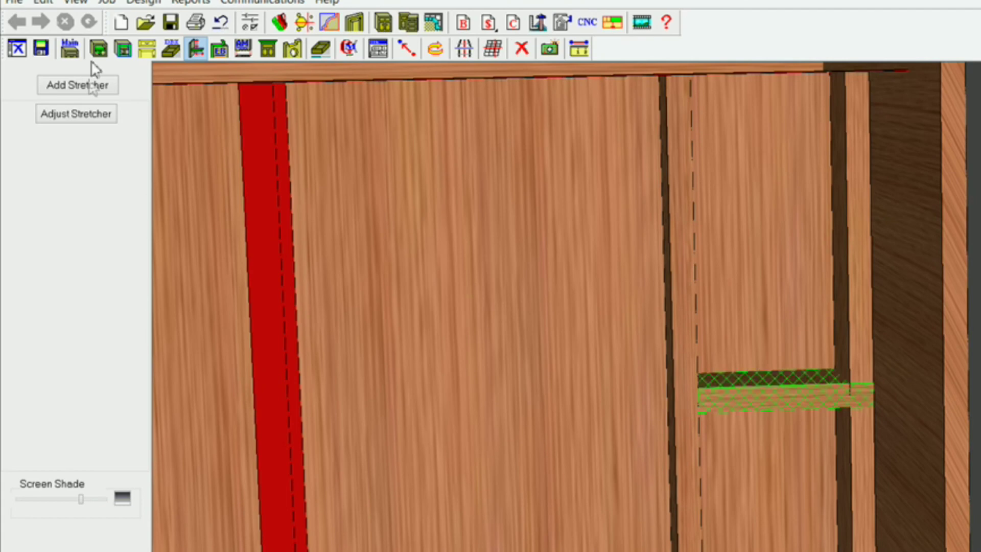
{"action": "left_click", "coordinate": [88, 117]}
{"action": "left_click", "coordinate": [90, 353]}
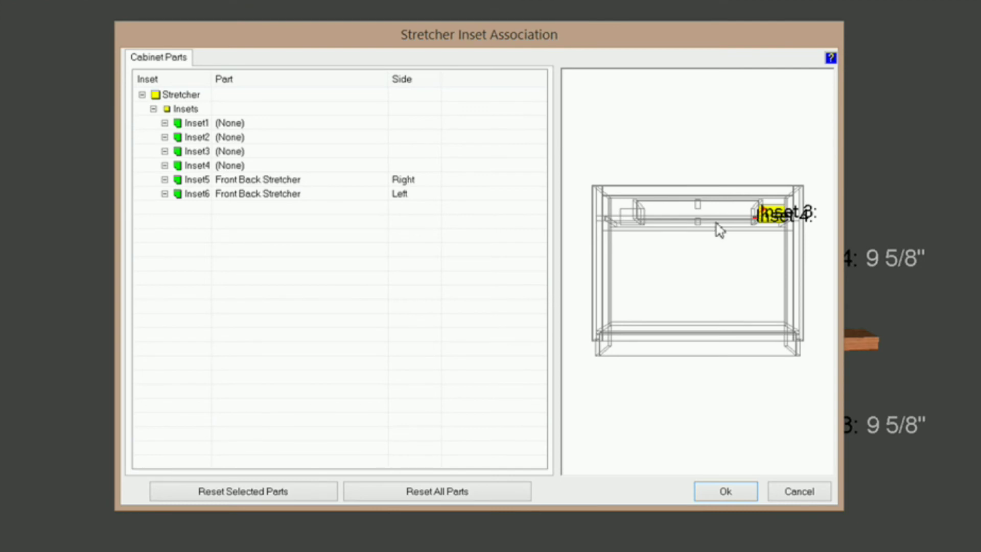
{"action": "left_click_drag", "start_coordinate": [720, 230], "coordinate": [687, 286]}
{"action": "scroll", "coordinate": [710, 230], "scroll_direction": "up", "scroll_amount": 3}
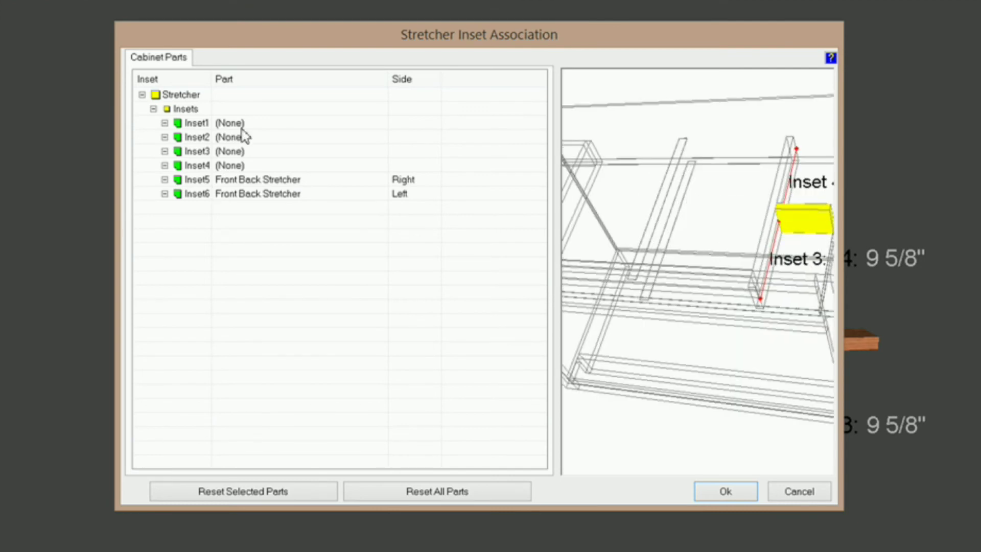
{"action": "left_click", "coordinate": [376, 124]}
{"action": "left_click", "coordinate": [378, 125]}
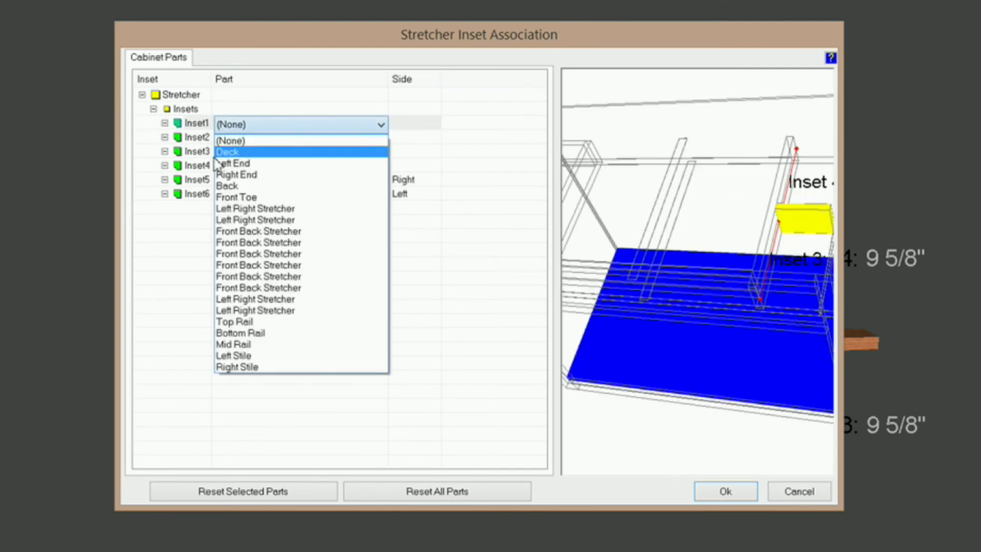
{"action": "left_click", "coordinate": [266, 265]}
Step: Associate Inset 2 with the third listed Front Back Stretcher, a dummy, and set its side to Bottom
{"action": "left_click", "coordinate": [278, 138]}
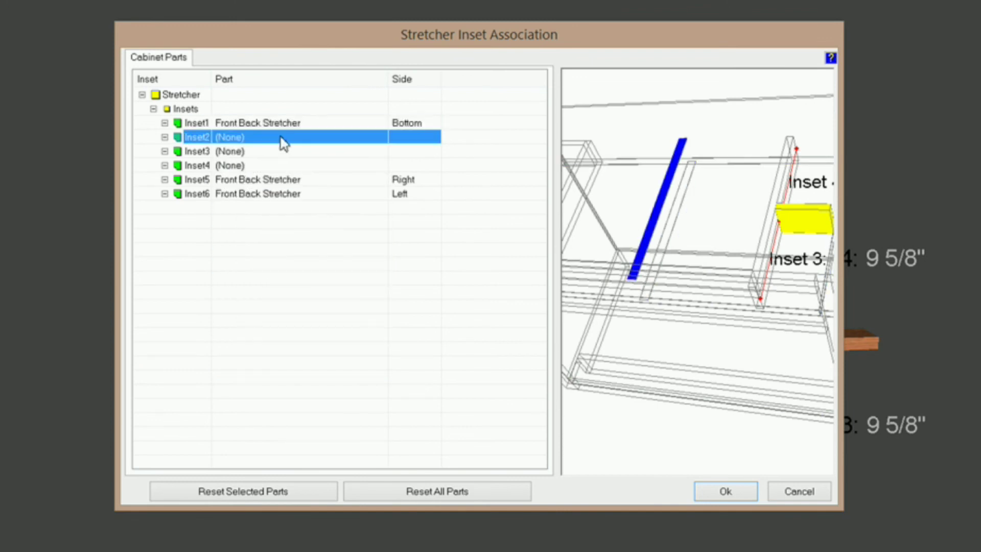
{"action": "left_click", "coordinate": [374, 138]}
{"action": "left_click", "coordinate": [378, 138]}
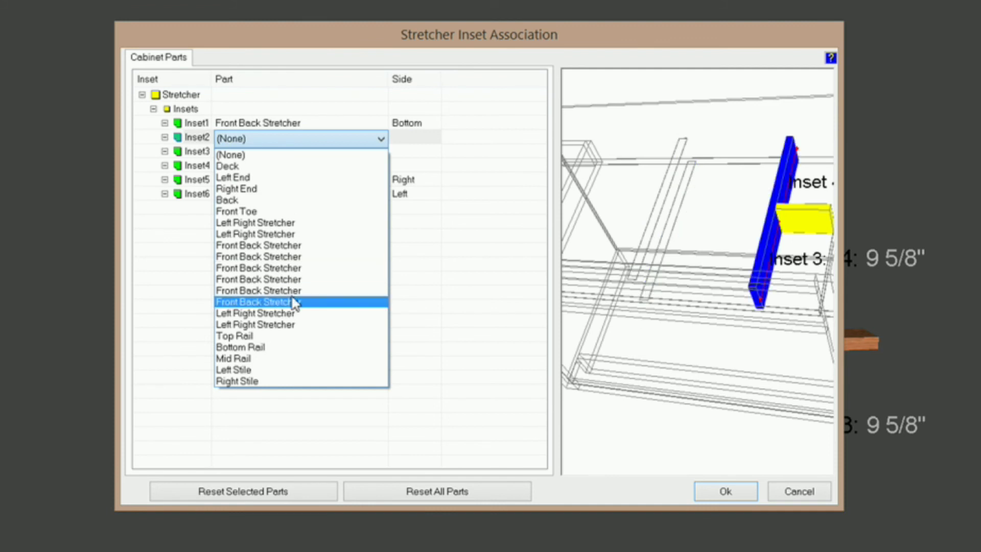
{"action": "left_click", "coordinate": [306, 268]}
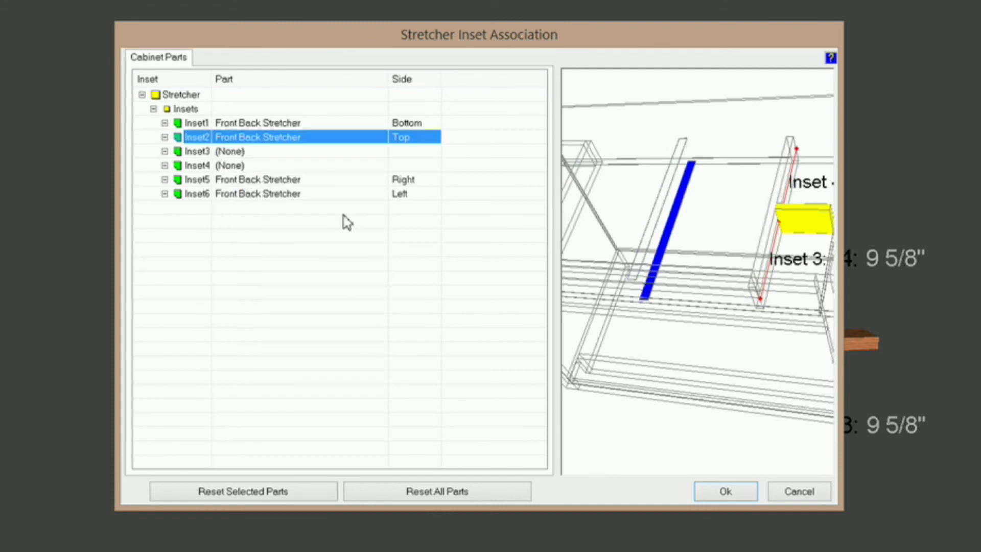
{"action": "left_click", "coordinate": [431, 128]}
{"action": "left_click", "coordinate": [429, 127]}
{"action": "left_click", "coordinate": [431, 139]}
{"action": "left_click", "coordinate": [433, 141]}
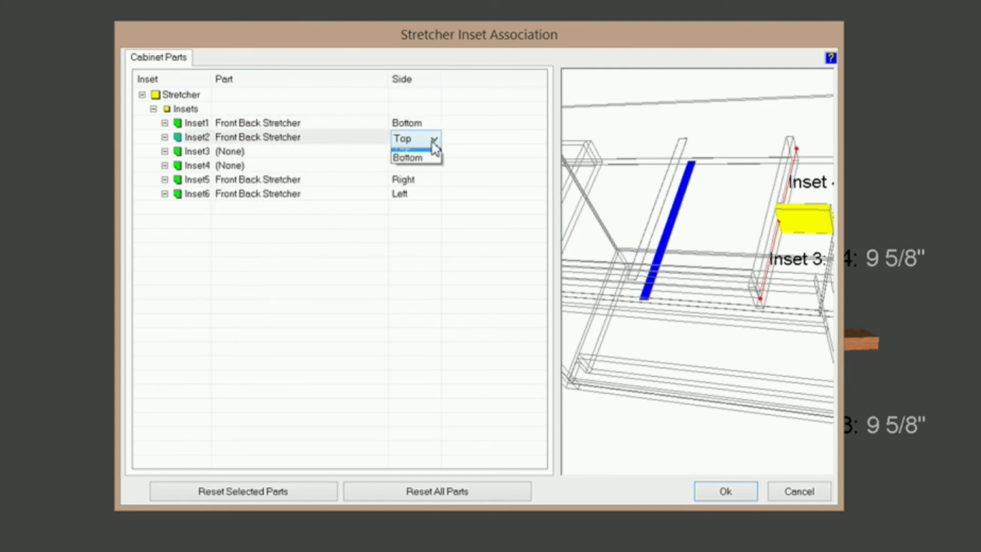
{"action": "left_click", "coordinate": [412, 164]}
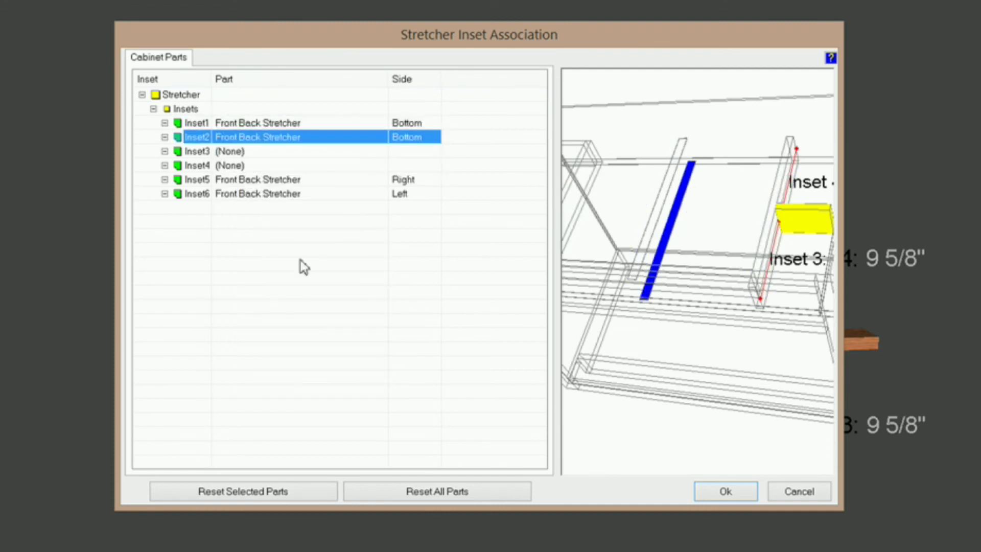
Step: Associate Inset 4 with the last listed Front Back Stretcher, set its side to Back, and accept the associations
{"action": "left_click", "coordinate": [228, 167]}
{"action": "left_click", "coordinate": [228, 166]}
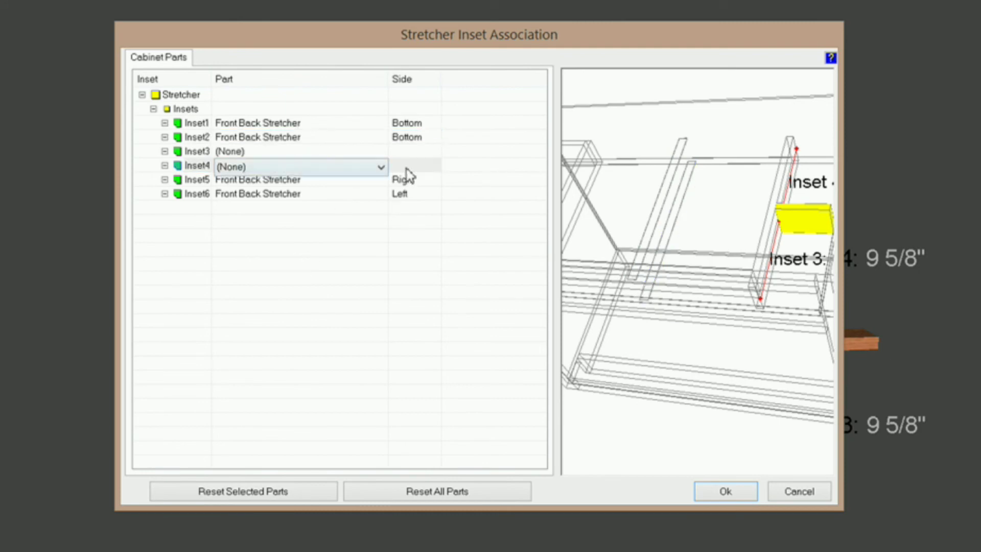
{"action": "left_click", "coordinate": [382, 168]}
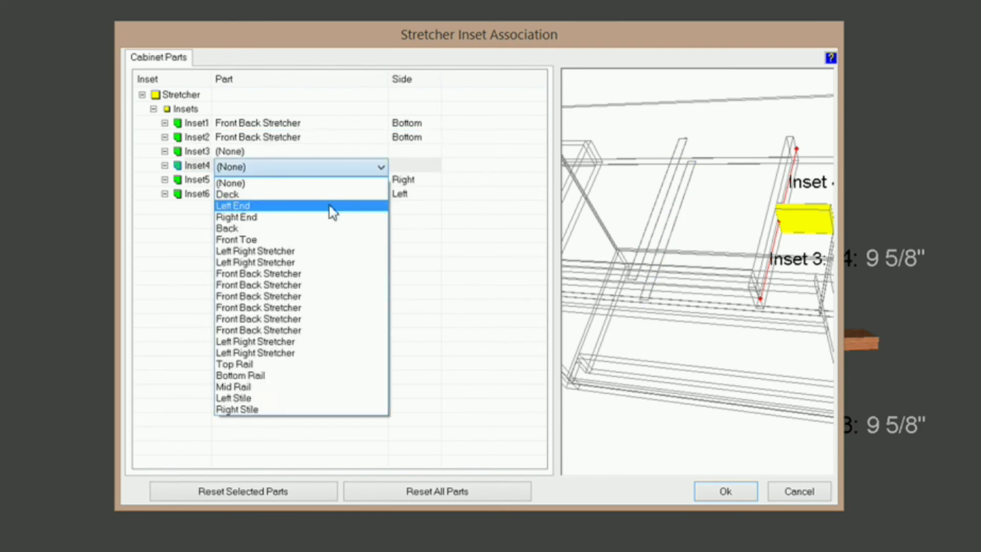
{"action": "left_click", "coordinate": [276, 331]}
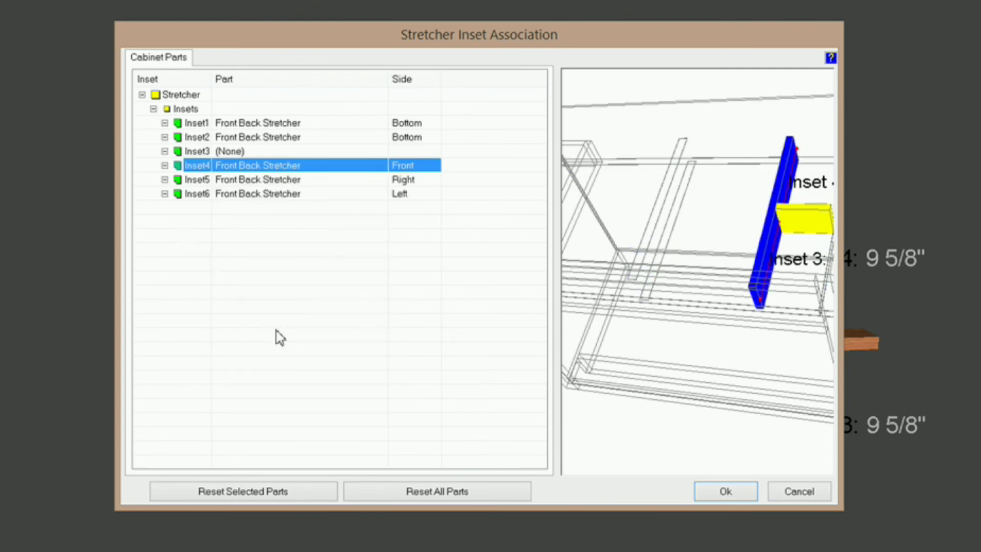
{"action": "left_click", "coordinate": [433, 170]}
{"action": "left_click", "coordinate": [435, 168]}
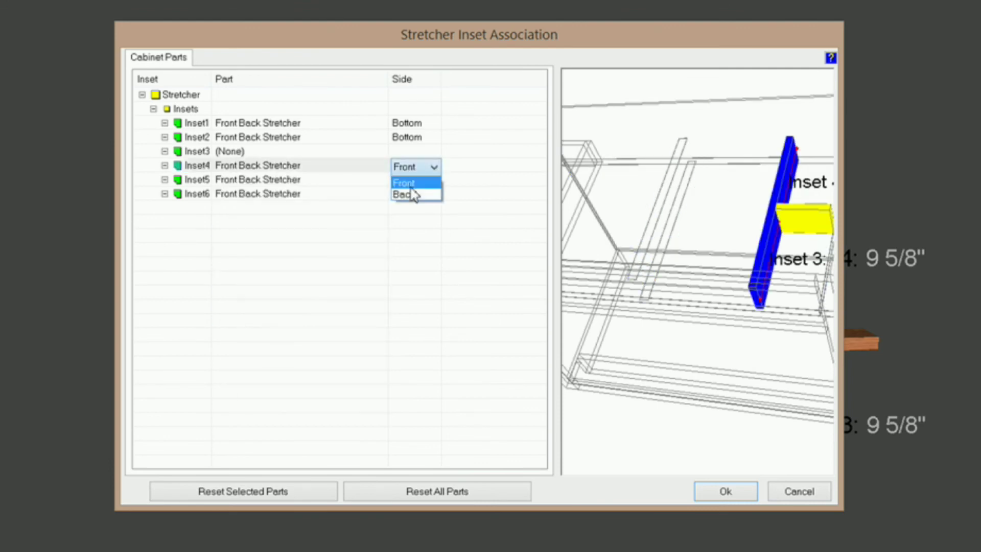
{"action": "left_click", "coordinate": [404, 193]}
{"action": "left_click", "coordinate": [736, 492]}
Step: Set Inset 1 and Inset 2 of this short left-right stretcher to 0 and lock both
{"action": "middle_click_drag", "start_coordinate": [806, 281], "coordinate": [400, 258]}
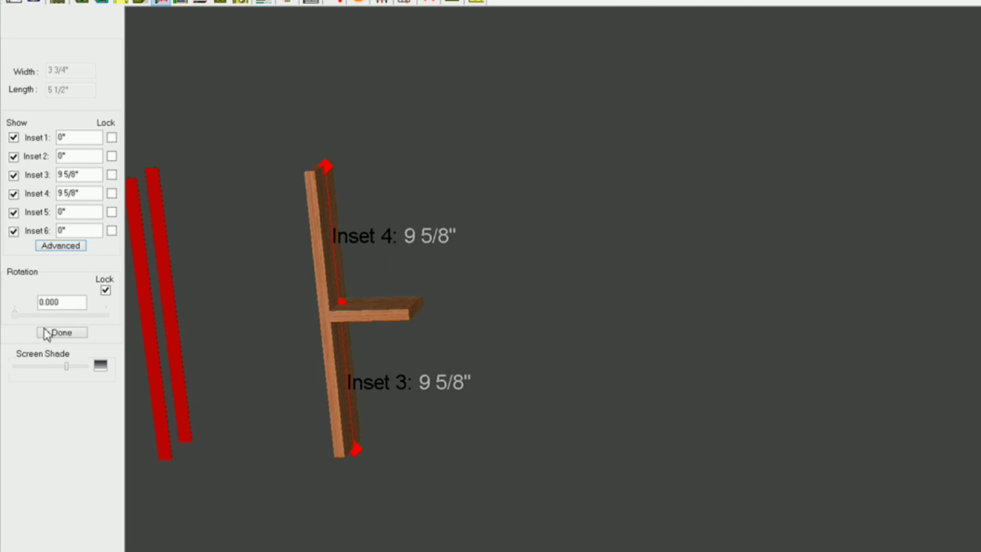
{"action": "double_click", "coordinate": [80, 139]}
{"action": "type", "text": "0"}
{"action": "left_click", "coordinate": [112, 138]}
{"action": "double_click", "coordinate": [87, 157]}
{"action": "type", "text": "0"}
{"action": "left_click", "coordinate": [112, 157]}
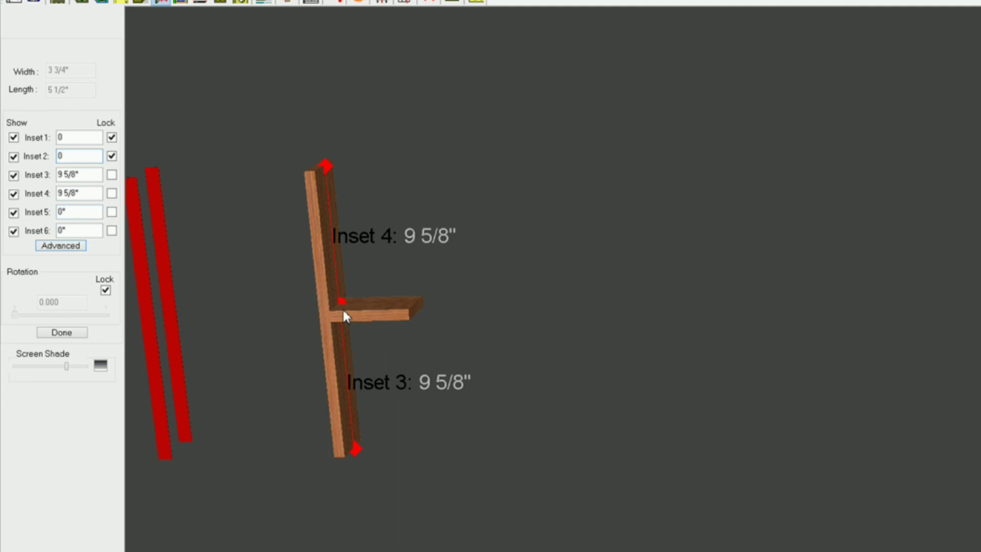
Step: Lock Inset 5 at 0 and set Inset 6 to 3/4", locking it as well
{"action": "left_click", "coordinate": [112, 212]}
{"action": "left_click", "coordinate": [77, 232]}
{"action": "left_click", "coordinate": [111, 231]}
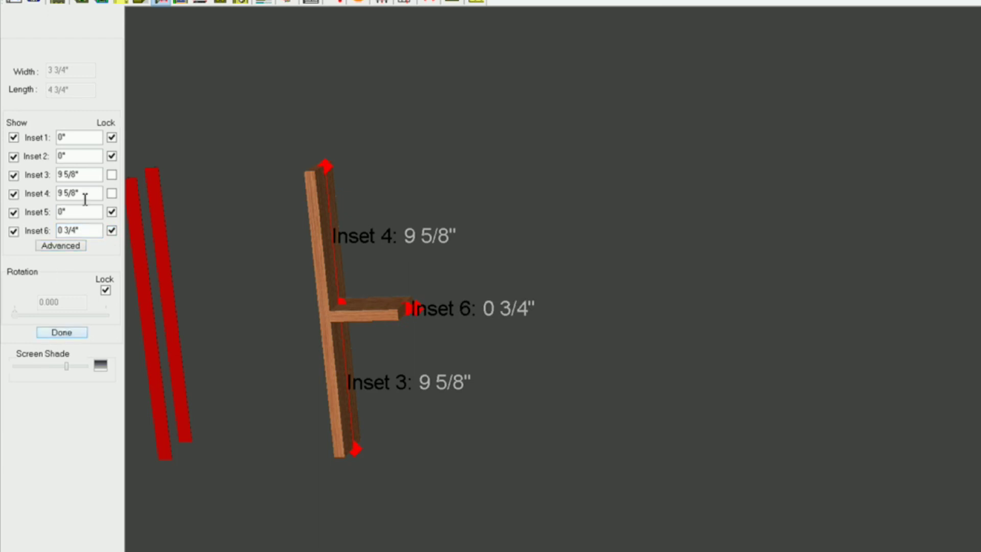
Step: Set Inset 4 to 0 to align the short stretcher with the upright stretcher's back, and finish the adjustment
{"action": "left_click_drag", "start_coordinate": [97, 193], "coordinate": [26, 200]}
{"action": "type", "text": "0"}
{"action": "left_click", "coordinate": [61, 333]}
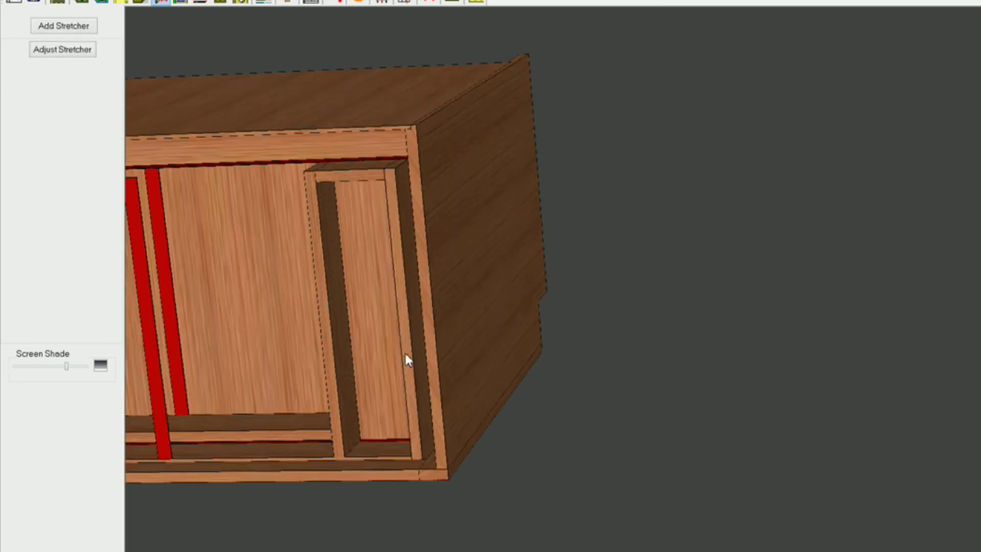
Step: Examine the completed drawer support stretchers from several angles and return to the main cabinet editor
{"action": "middle_click_drag", "start_coordinate": [436, 403], "coordinate": [574, 247]}
{"action": "scroll", "coordinate": [576, 355], "scroll_direction": "up", "scroll_amount": 5}
{"action": "middle_click_drag", "start_coordinate": [557, 357], "coordinate": [594, 259]}
{"action": "scroll", "coordinate": [571, 439], "scroll_direction": "down", "scroll_amount": 2}
{"action": "scroll", "coordinate": [579, 340], "scroll_direction": "down", "scroll_amount": 5}
{"action": "middle_click_drag", "start_coordinate": [565, 153], "coordinate": [502, 142]}
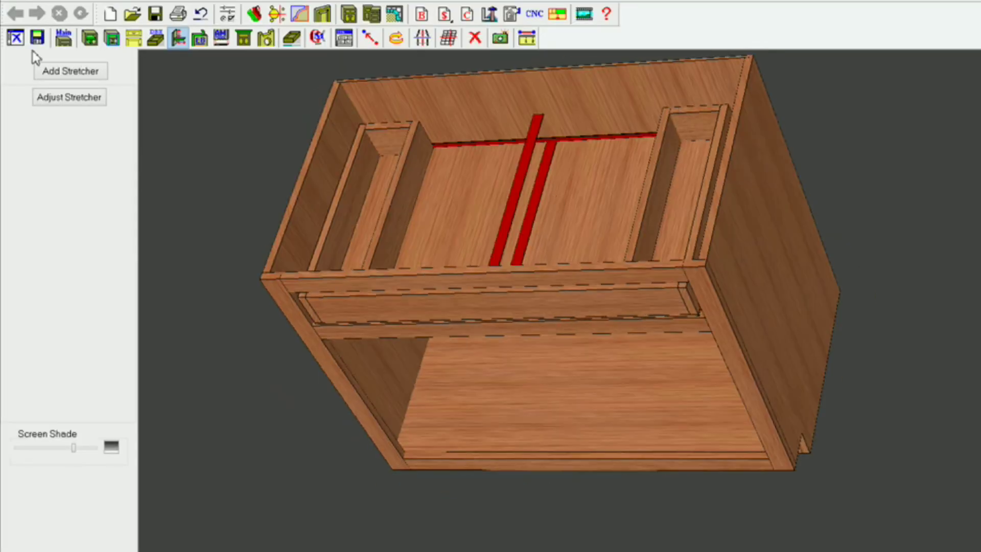
{"action": "left_click", "coordinate": [64, 37]}
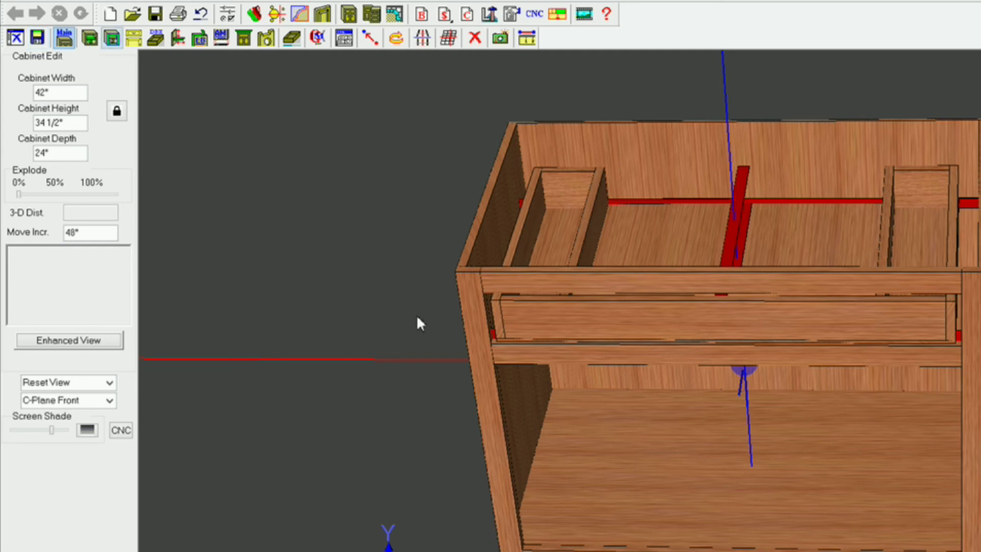
{"action": "left_click_drag", "start_coordinate": [718, 381], "coordinate": [666, 421]}
Step: Resize the cabinet to a width of 36" and a depth of 21"
{"action": "left_click_drag", "start_coordinate": [60, 97], "coordinate": [2, 85]}
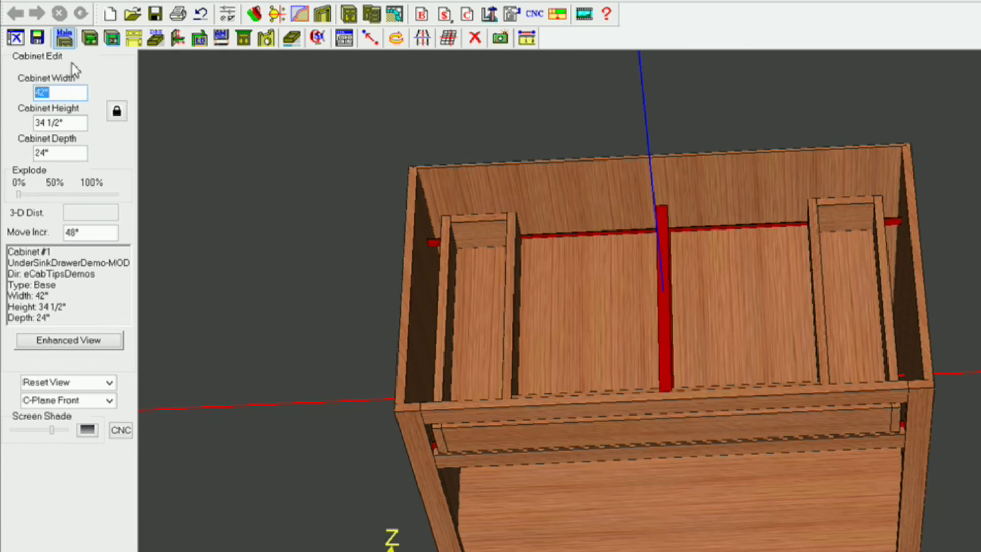
{"action": "type", "text": "36"}
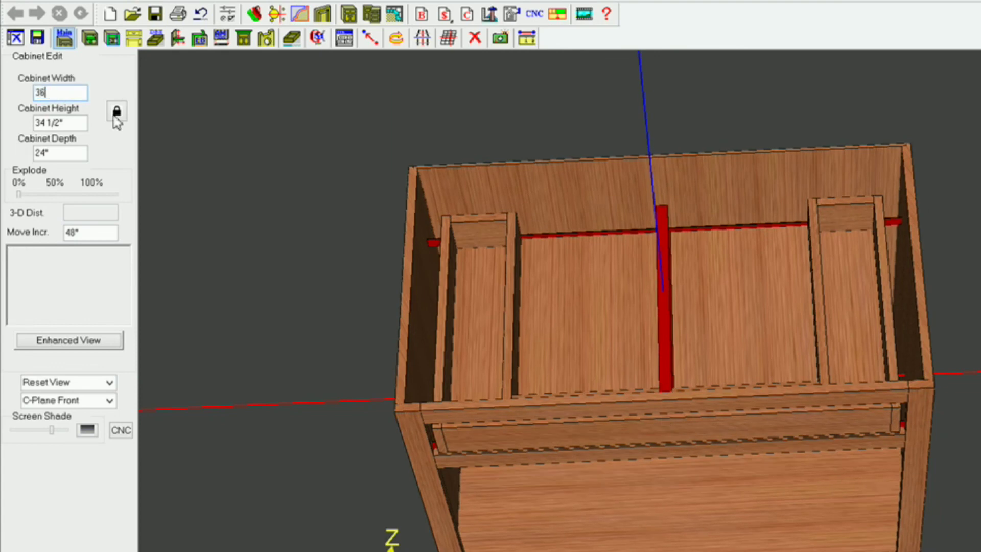
{"action": "left_click_drag", "start_coordinate": [70, 153], "coordinate": [3, 161]}
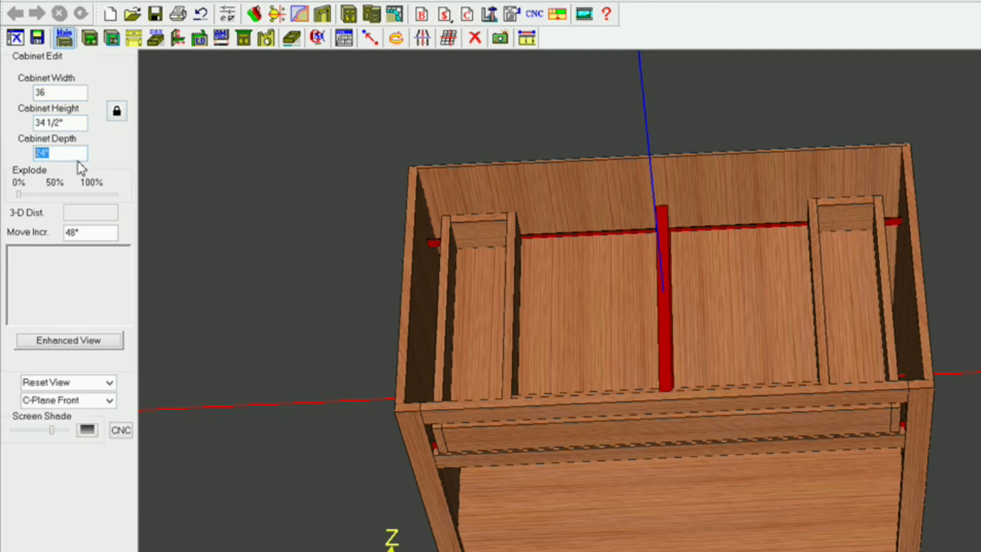
{"action": "type", "text": "21"}
{"action": "key", "text": "Return"}
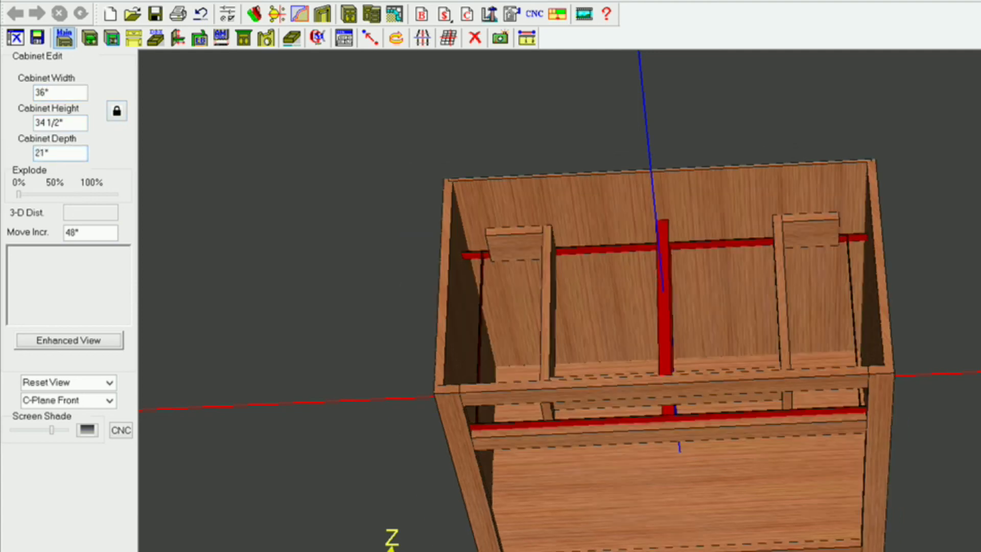
{"action": "left_click", "coordinate": [543, 399]}
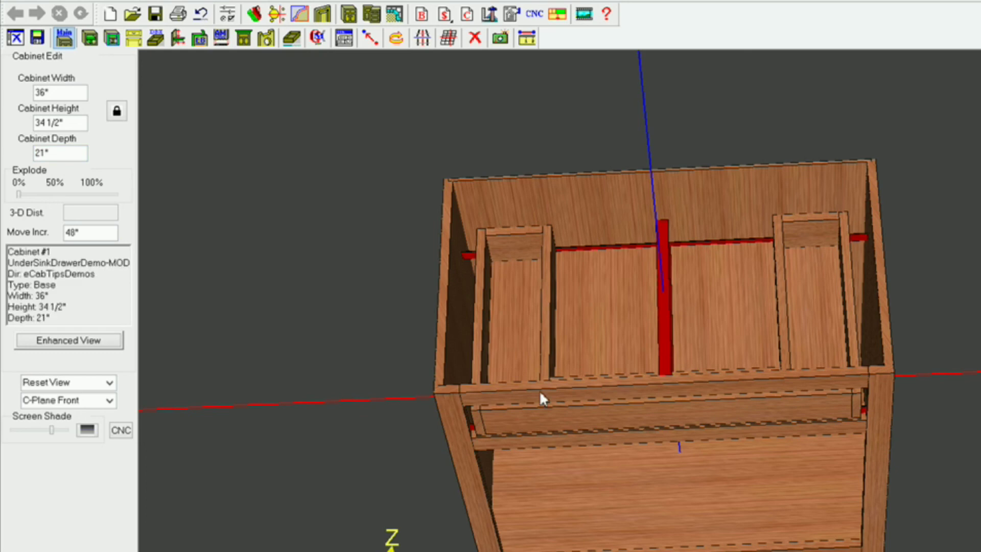
Step: Examine how the support stretchers fit the resized cabinet, up close at the corner and from the front
{"action": "left_click_drag", "start_coordinate": [550, 260], "coordinate": [543, 237]}
{"action": "right_click_drag", "start_coordinate": [544, 237], "coordinate": [564, 436]}
{"action": "right_click_drag", "start_coordinate": [523, 431], "coordinate": [806, 131]}
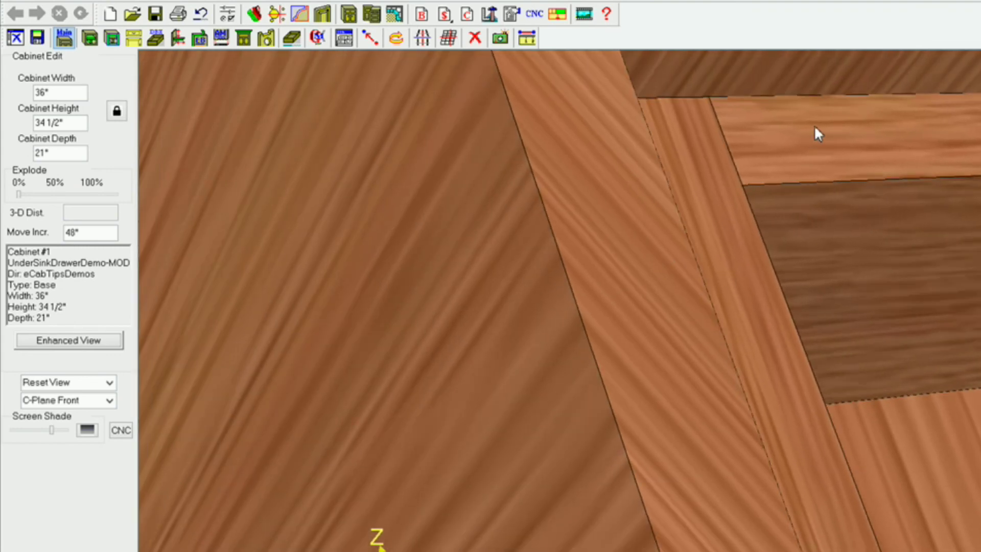
{"action": "mouse_move", "coordinate": [815, 128]}
{"action": "right_click_drag", "start_coordinate": [868, 471], "coordinate": [782, 543]}
{"action": "scroll", "coordinate": [606, 169], "scroll_direction": "down", "scroll_amount": 5}
{"action": "right_click_drag", "start_coordinate": [776, 406], "coordinate": [645, 256]}
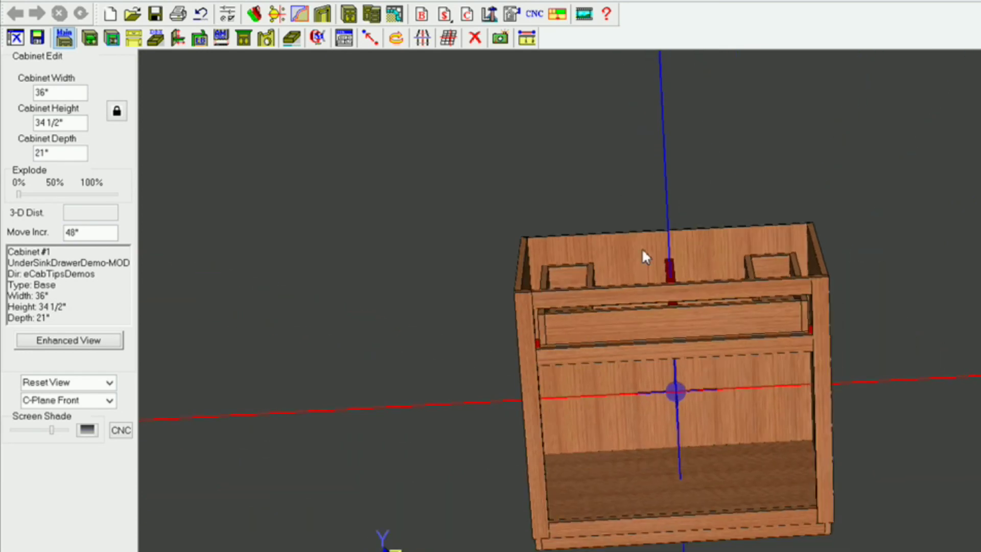
{"action": "scroll", "coordinate": [664, 401], "scroll_direction": "up", "scroll_amount": 5}
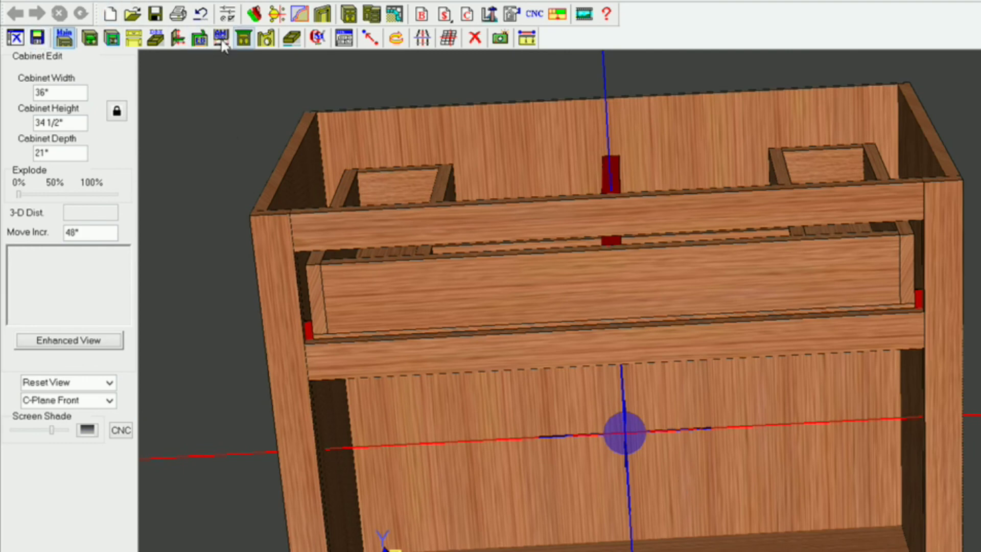
Step: Set the top drawer opening's height to 4" in the face frame editor
{"action": "left_click", "coordinate": [113, 44]}
{"action": "left_click", "coordinate": [541, 173]}
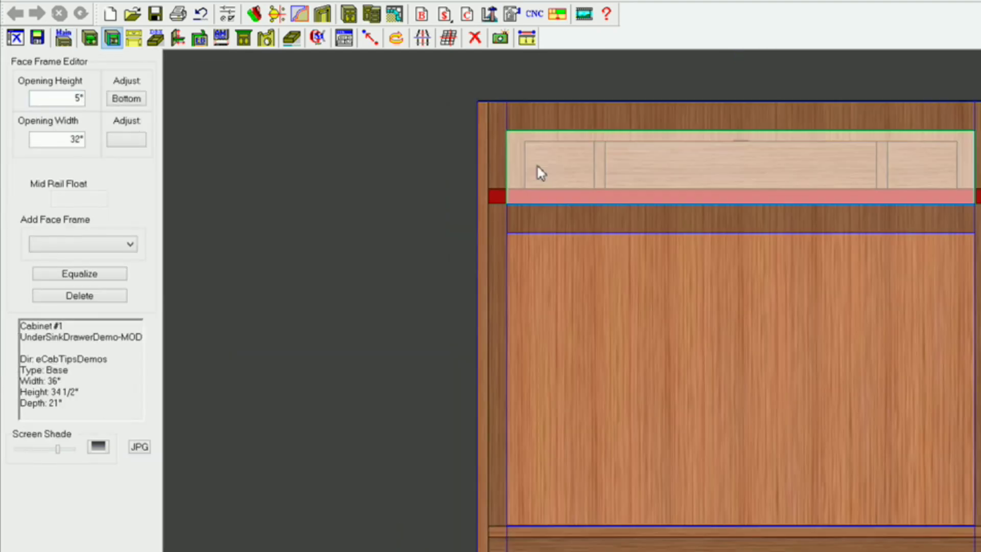
{"action": "left_click_drag", "start_coordinate": [59, 98], "coordinate": [106, 96]}
{"action": "type", "text": "4"}
{"action": "key", "text": "Return"}
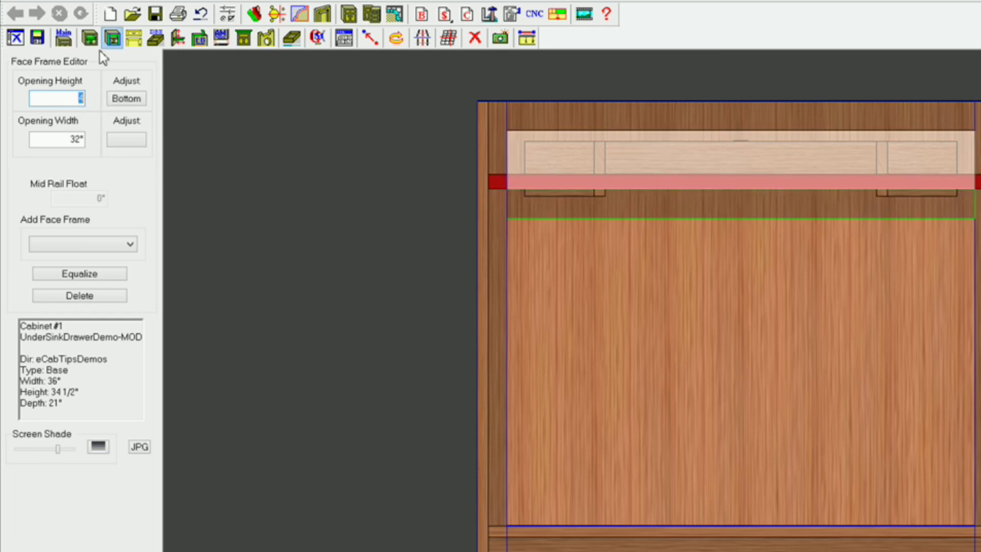
Step: Return to the main cabinet editor and inspect the support stretchers from above, selecting the inner upright front-back stretcher
{"action": "left_click", "coordinate": [65, 39]}
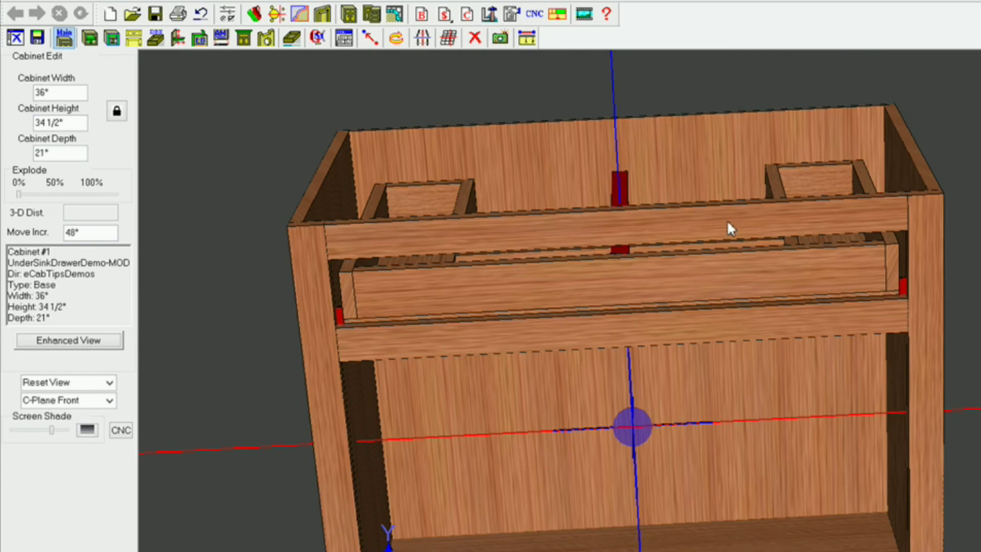
{"action": "mouse_move", "coordinate": [728, 225]}
{"action": "middle_mouse_down"}
{"action": "mouse_move", "coordinate": [692, 324]}
{"action": "mouse_move", "coordinate": [652, 316]}
{"action": "mouse_move", "coordinate": [738, 272]}
{"action": "mouse_move", "coordinate": [738, 154]}
{"action": "mouse_move", "coordinate": [756, 277]}
{"action": "mouse_move", "coordinate": [706, 238]}
{"action": "mouse_move", "coordinate": [725, 175]}
{"action": "mouse_move", "coordinate": [729, 237]}
{"action": "middle_mouse_up"}
{"action": "scroll", "coordinate": [731, 256], "scroll_direction": "up", "scroll_amount": 5}
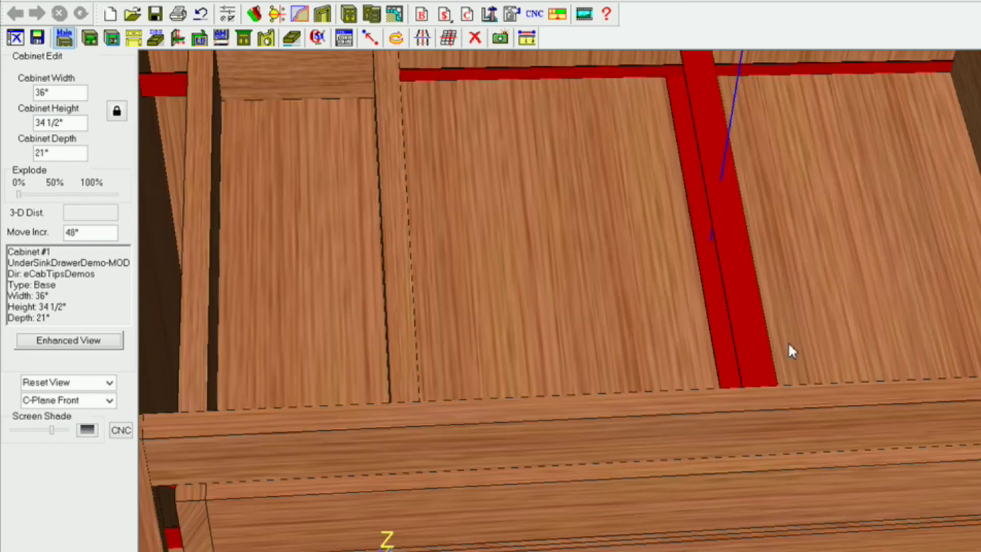
{"action": "middle_click_drag", "start_coordinate": [789, 345], "coordinate": [544, 233]}
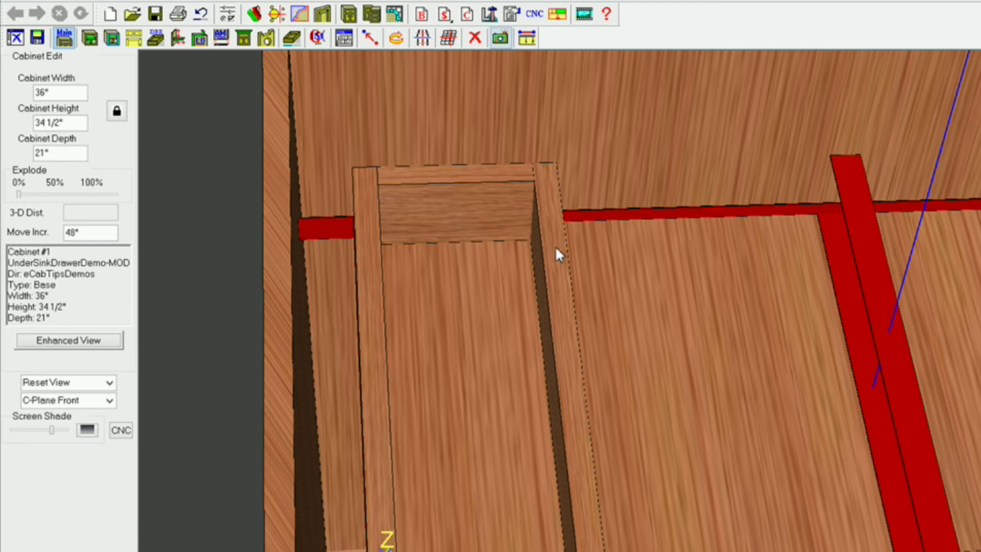
{"action": "left_click", "coordinate": [554, 322]}
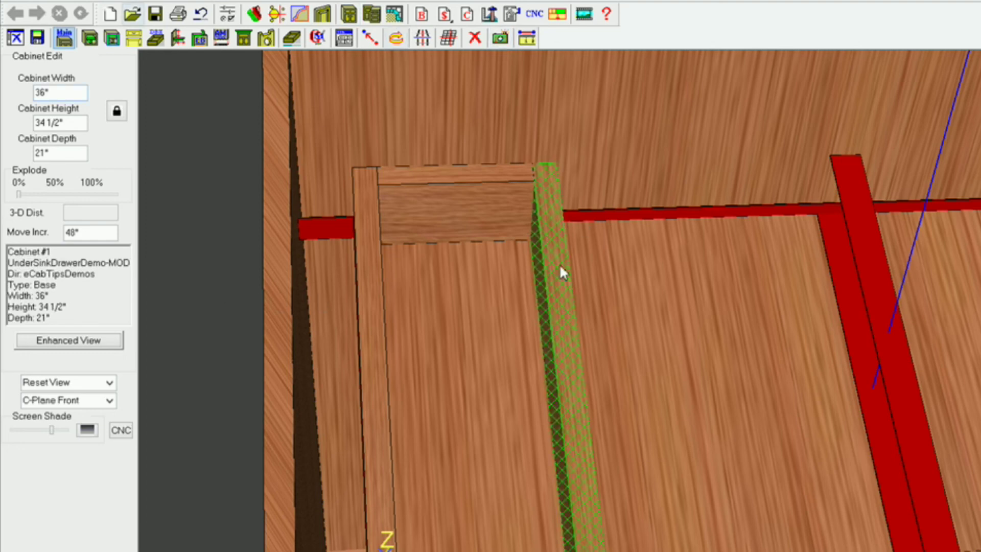
{"action": "middle_click_drag", "start_coordinate": [551, 274], "coordinate": [503, 182]}
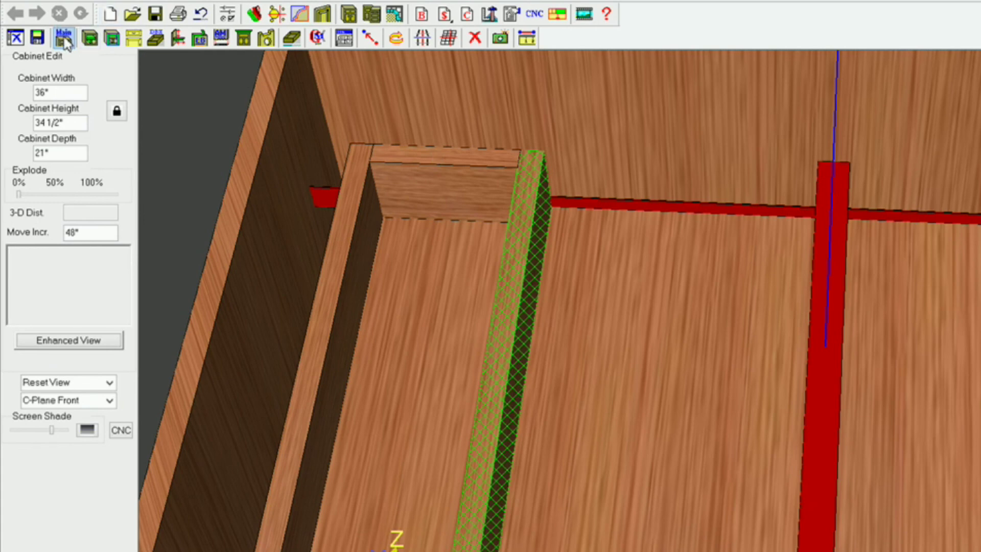
Step: Set Inset 6 of the inner upright front-back stretcher near the cabinet's left end to -6" in the stretcher editor
{"action": "left_click", "coordinate": [178, 37]}
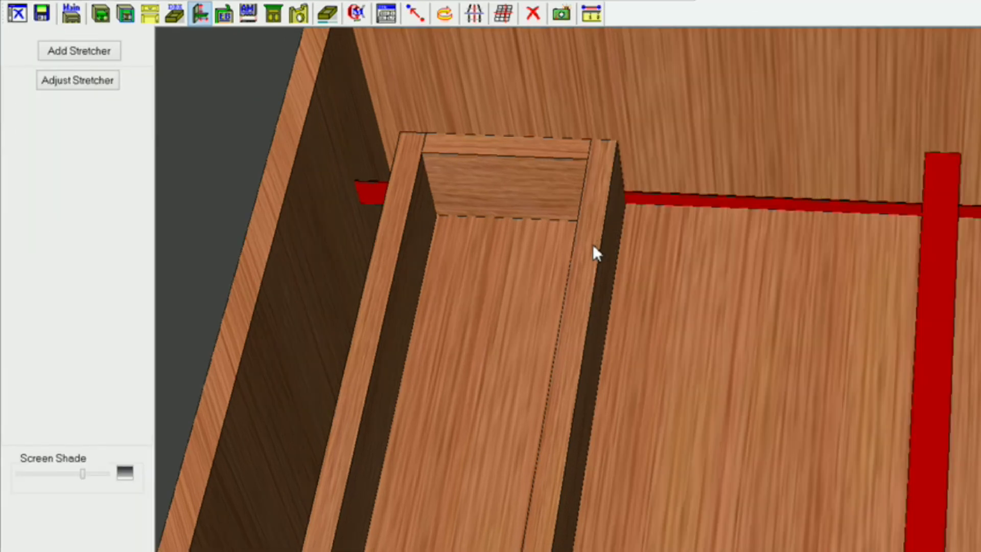
{"action": "left_click", "coordinate": [593, 245]}
{"action": "left_click", "coordinate": [88, 88]}
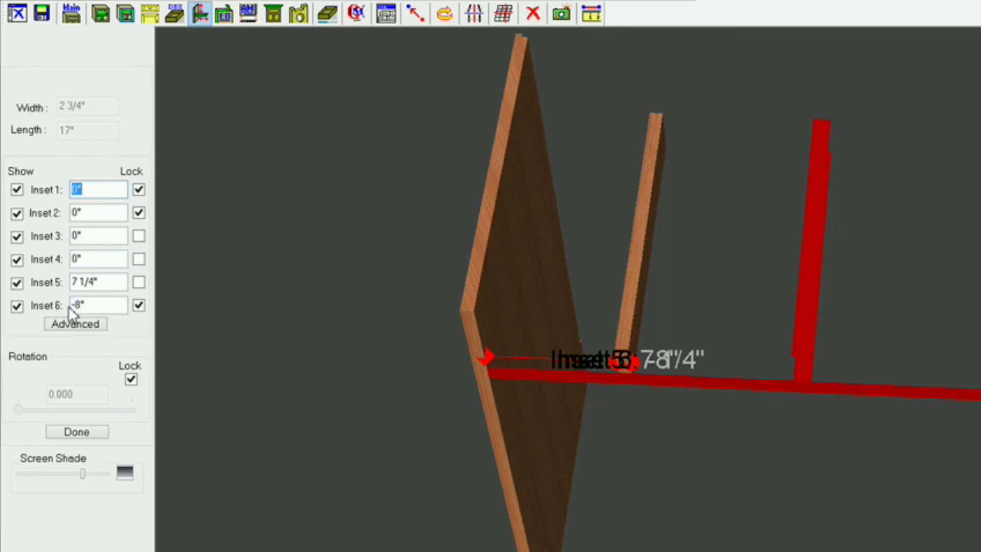
{"action": "left_click_drag", "start_coordinate": [92, 305], "coordinate": [32, 302]}
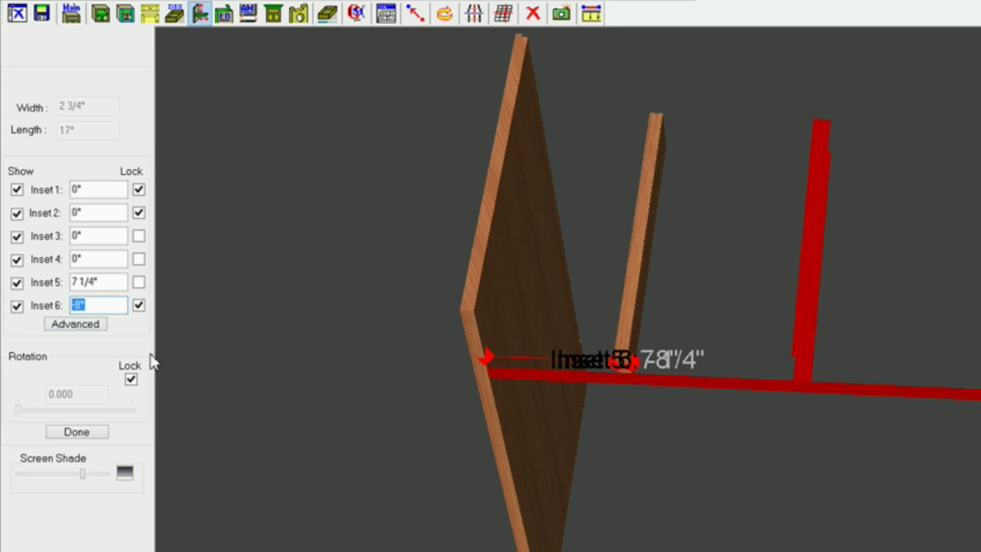
{"action": "type", "text": "-6"}
{"action": "key", "text": "Return"}
{"action": "left_click", "coordinate": [77, 431]}
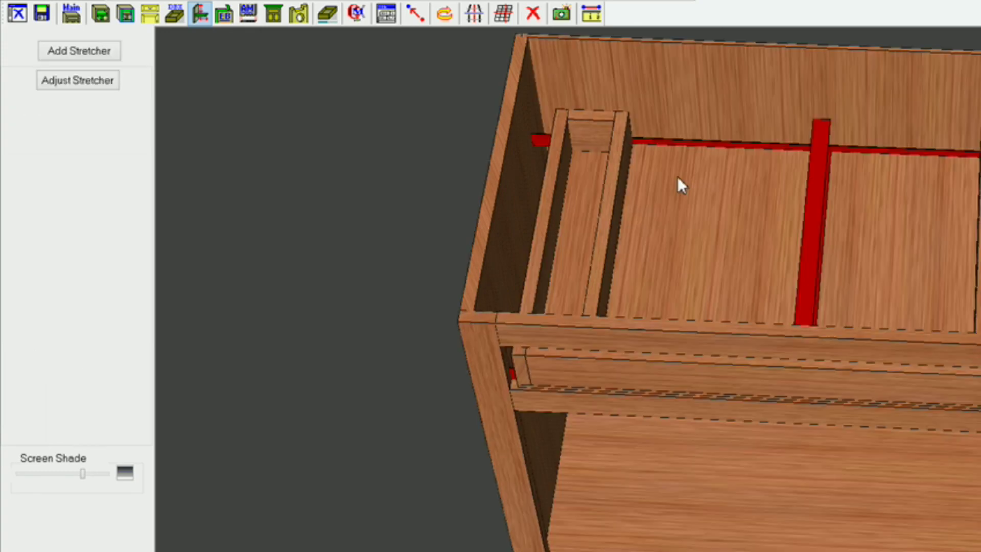
Step: Examine the inset associations of the inner upright front-back stretcher and the cabinet parts available for Inset 6
{"action": "middle_click_drag", "start_coordinate": [664, 197], "coordinate": [562, 151]}
{"action": "mouse_move", "coordinate": [634, 166]}
{"action": "middle_mouse_down"}
{"action": "mouse_move", "coordinate": [638, 179]}
{"action": "mouse_move", "coordinate": [644, 164]}
{"action": "middle_mouse_up"}
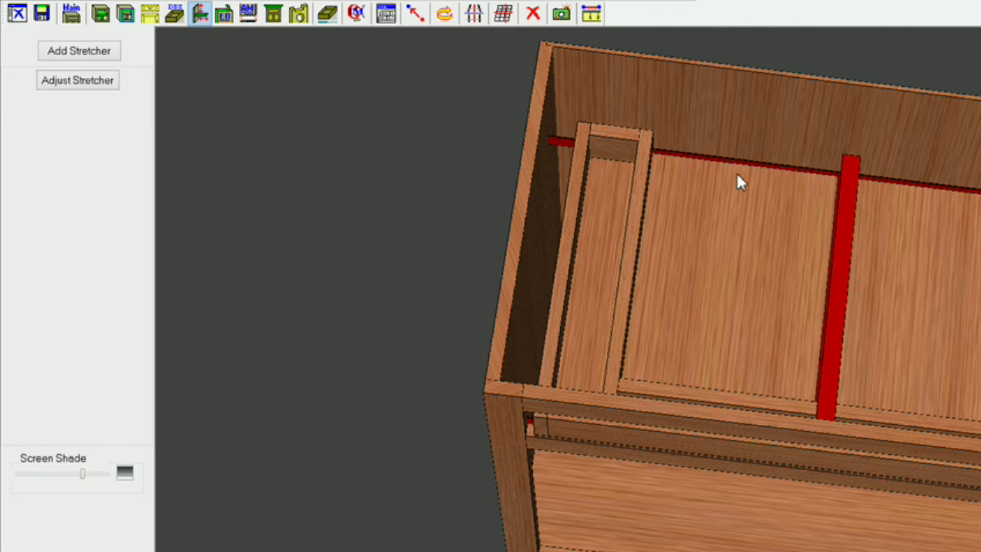
{"action": "left_click", "coordinate": [100, 81]}
{"action": "left_click", "coordinate": [76, 325]}
{"action": "left_click", "coordinate": [461, 254]}
{"action": "left_click", "coordinate": [632, 252]}
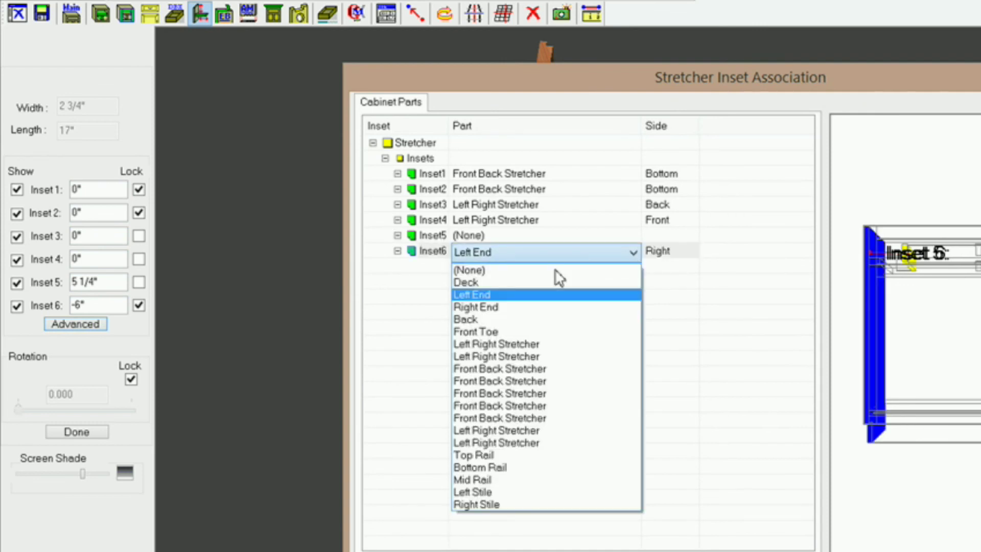
{"action": "left_click", "coordinate": [481, 321]}
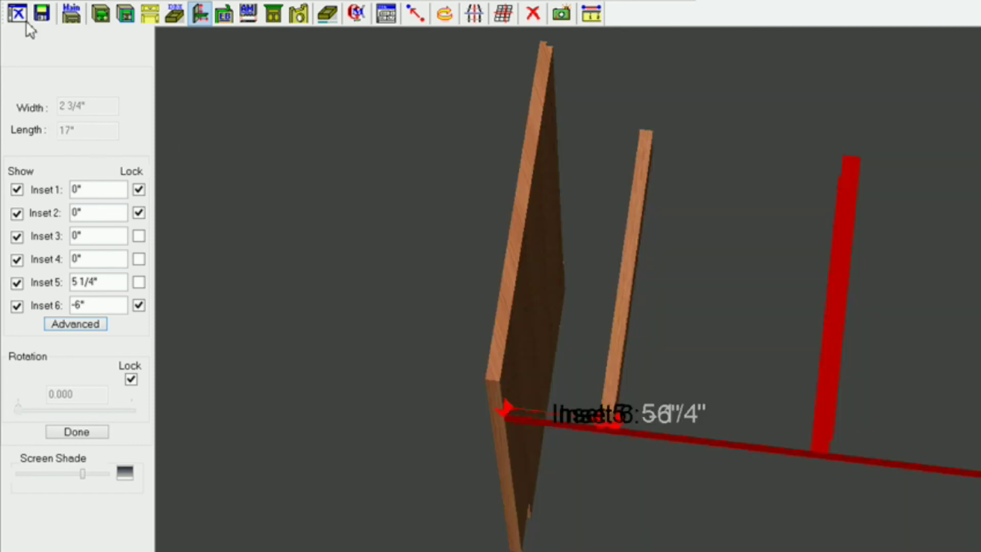
Step: Return to the main cabinet editor and examine the spacing of the repositioned support stretchers from above and from the front
{"action": "left_click", "coordinate": [72, 15]}
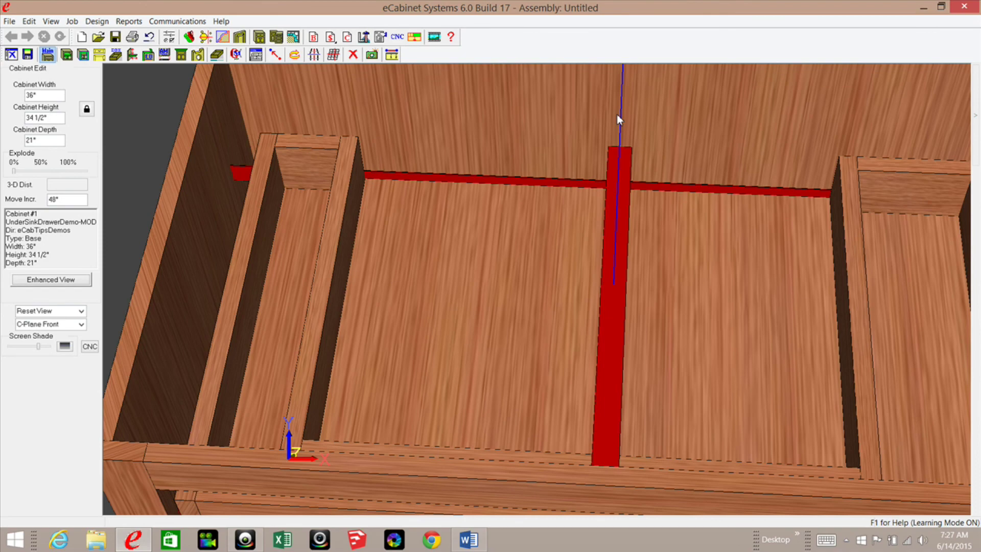
{"action": "mouse_move", "coordinate": [705, 275]}
{"action": "right_mouse_down"}
{"action": "mouse_move", "coordinate": [716, 215]}
{"action": "mouse_move", "coordinate": [666, 171]}
{"action": "mouse_move", "coordinate": [630, 191]}
{"action": "mouse_move", "coordinate": [611, 245]}
{"action": "mouse_move", "coordinate": [644, 278]}
{"action": "mouse_move", "coordinate": [639, 305]}
{"action": "mouse_move", "coordinate": [645, 297]}
{"action": "right_mouse_up"}
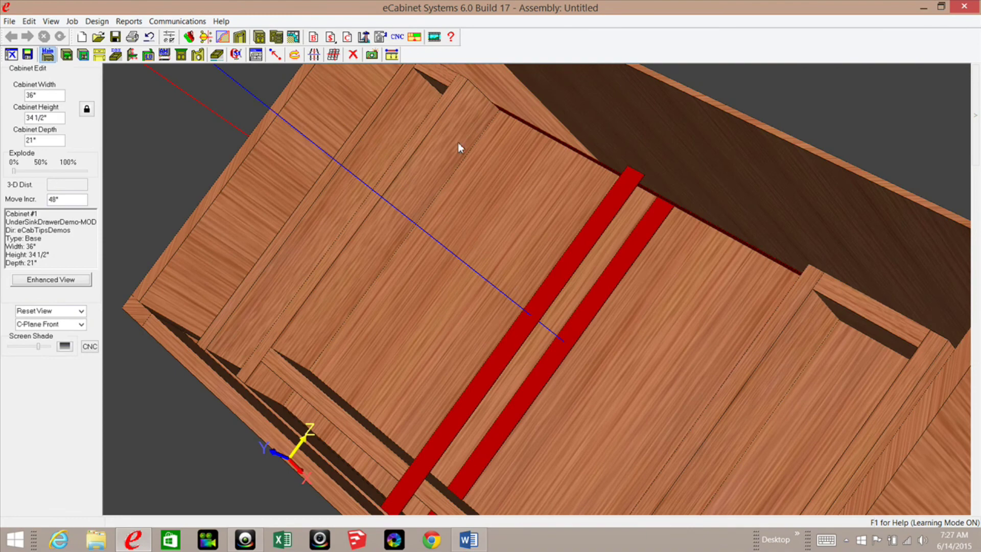
{"action": "mouse_move", "coordinate": [438, 239]}
{"action": "right_mouse_down"}
{"action": "mouse_move", "coordinate": [466, 221]}
{"action": "mouse_move", "coordinate": [490, 168]}
{"action": "mouse_move", "coordinate": [283, 323]}
{"action": "mouse_move", "coordinate": [318, 237]}
{"action": "mouse_move", "coordinate": [332, 295]}
{"action": "mouse_move", "coordinate": [312, 334]}
{"action": "mouse_move", "coordinate": [289, 336]}
{"action": "mouse_move", "coordinate": [289, 348]}
{"action": "right_mouse_up"}
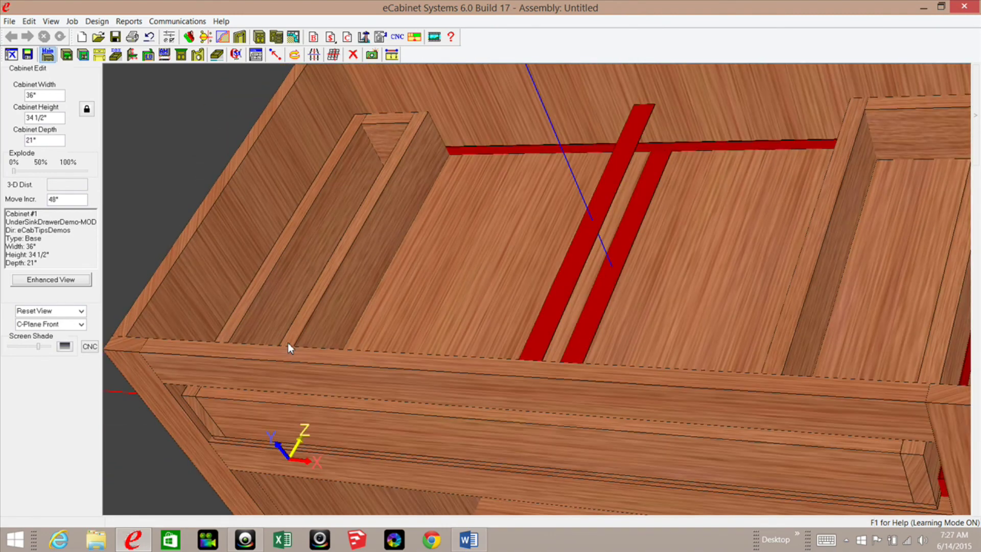
{"action": "scroll", "coordinate": [507, 255], "scroll_direction": "down", "scroll_amount": 5}
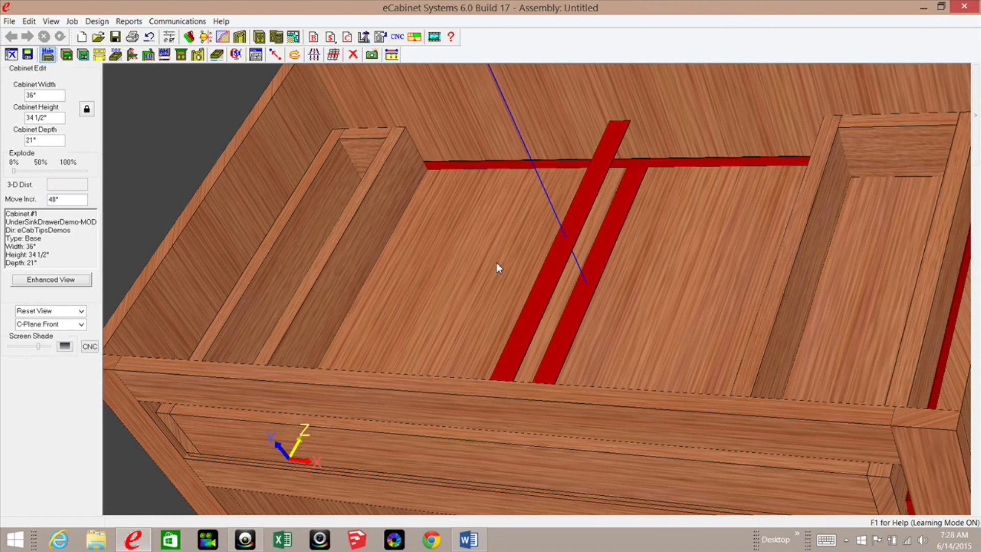